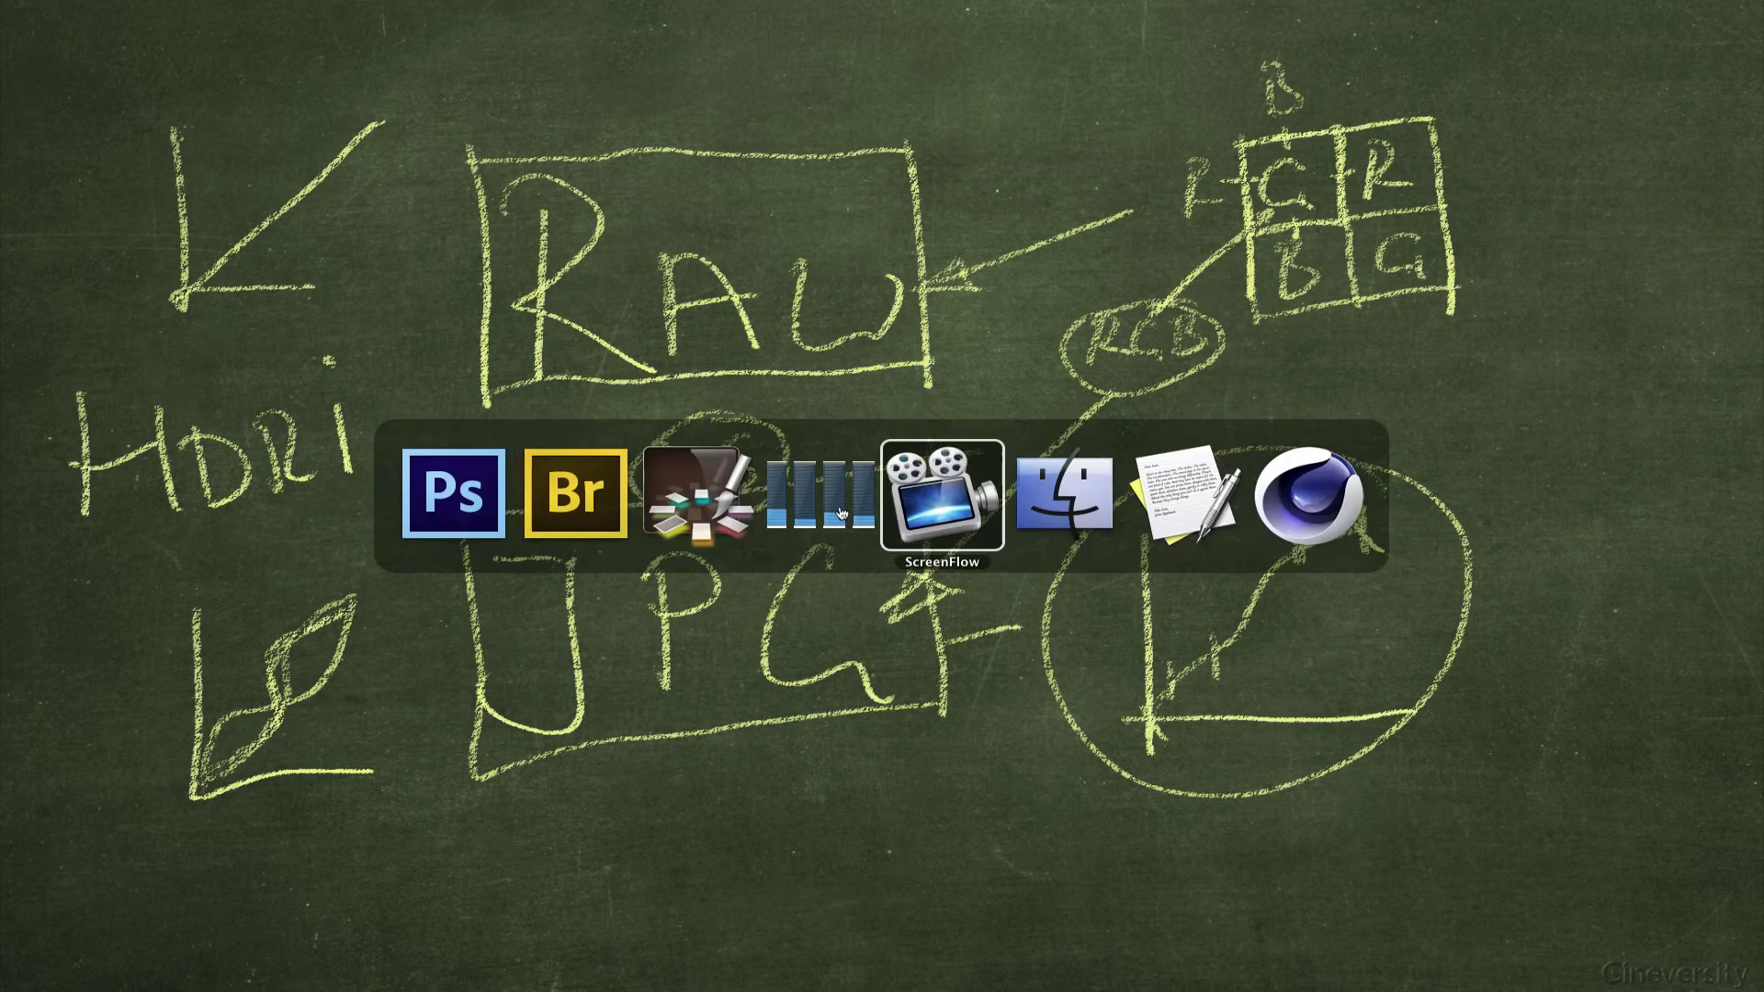
- Preview the photo in Picture Style Editor with colour saturation raised to +4
{"action": "left_click", "coordinate": [705, 488]}
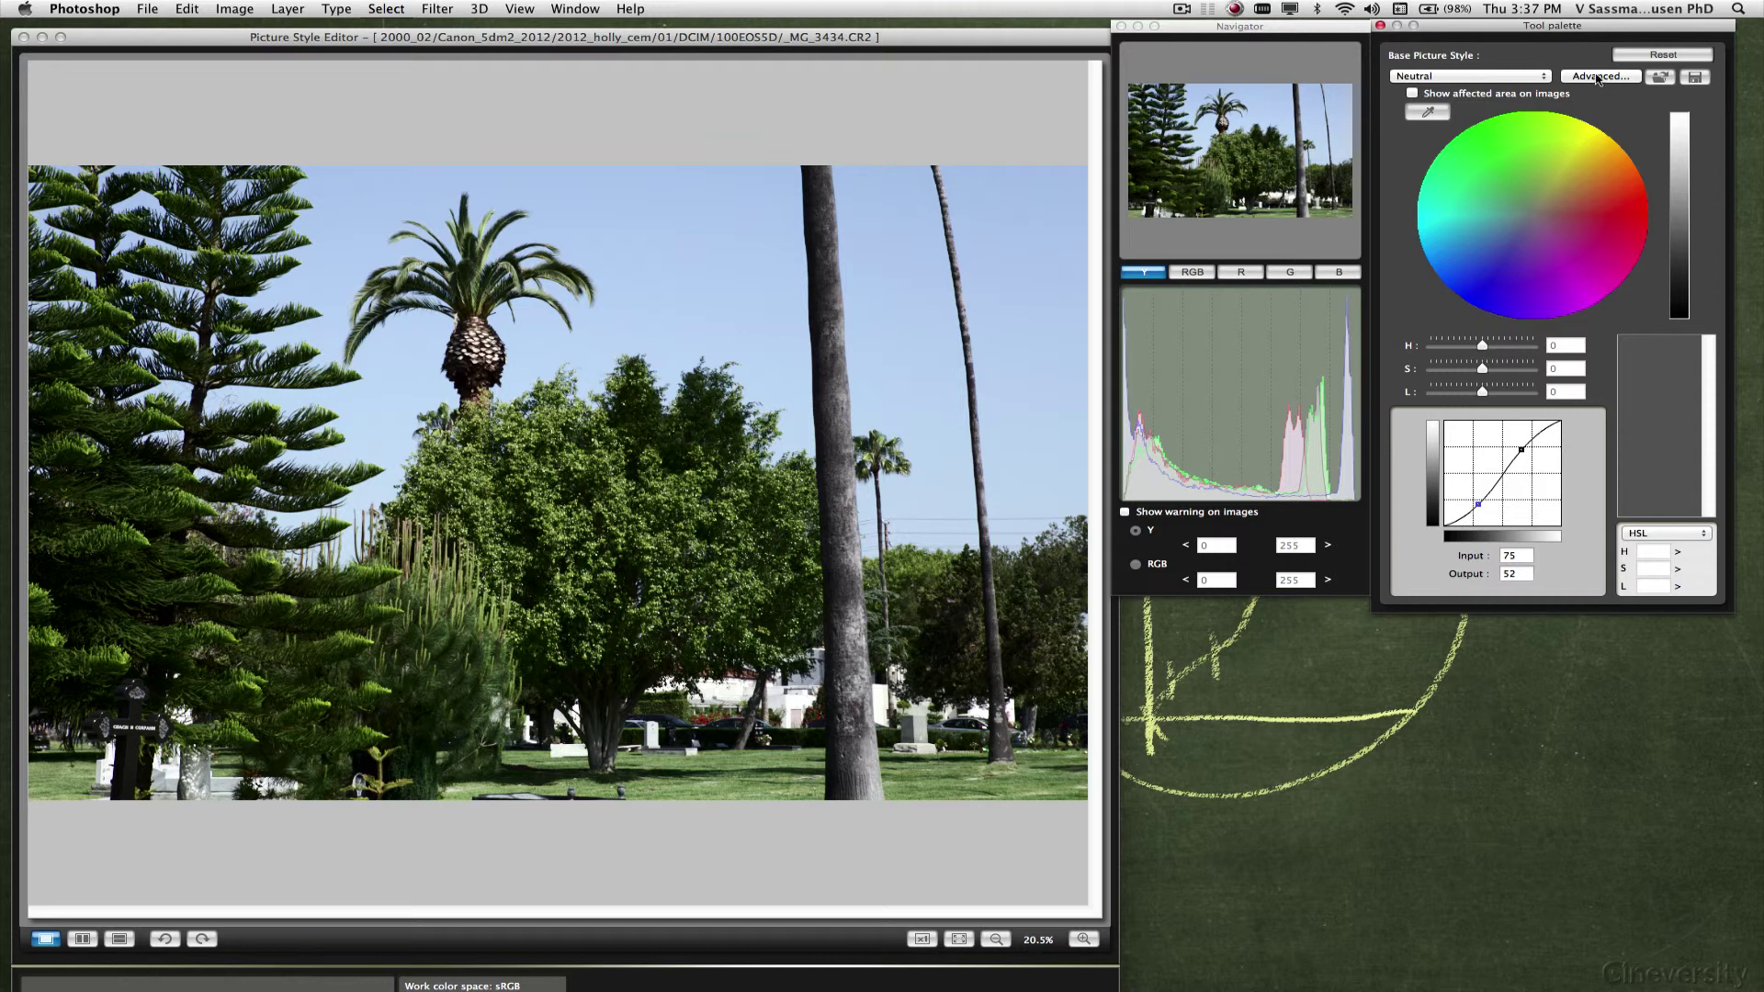
{"action": "left_click", "coordinate": [1600, 77]}
{"action": "left_click_drag", "start_coordinate": [1589, 182], "coordinate": [1696, 189]}
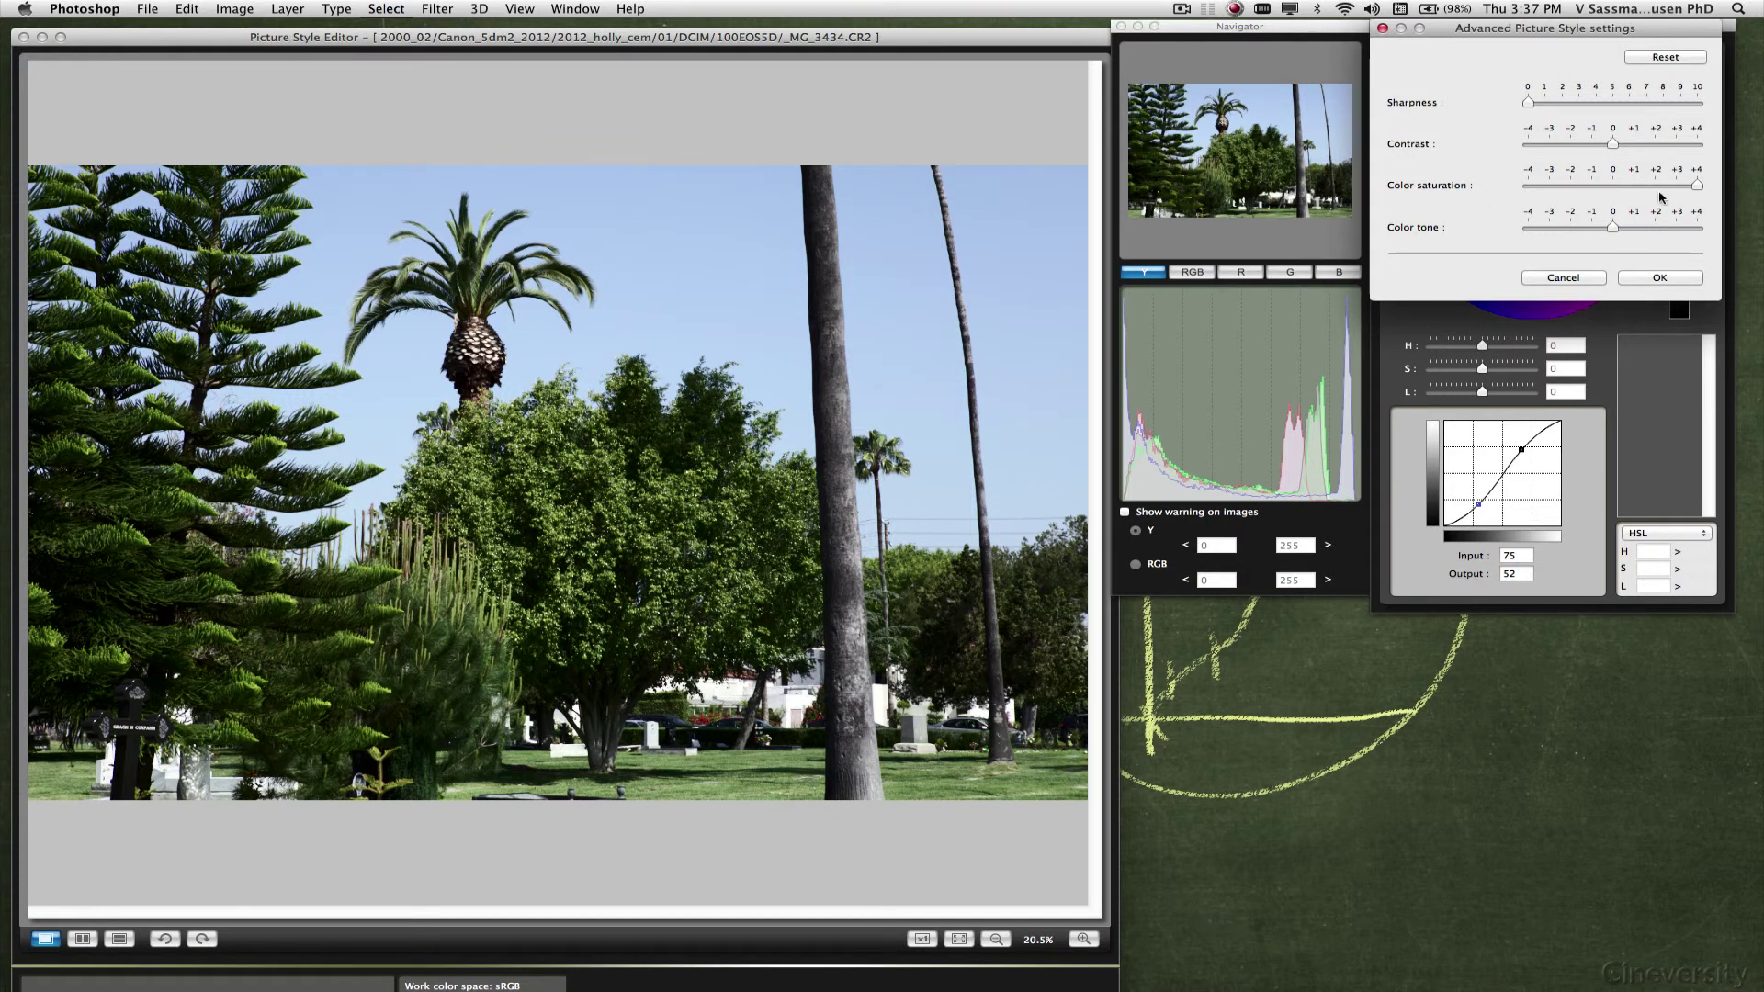
{"action": "left_click", "coordinate": [1679, 278]}
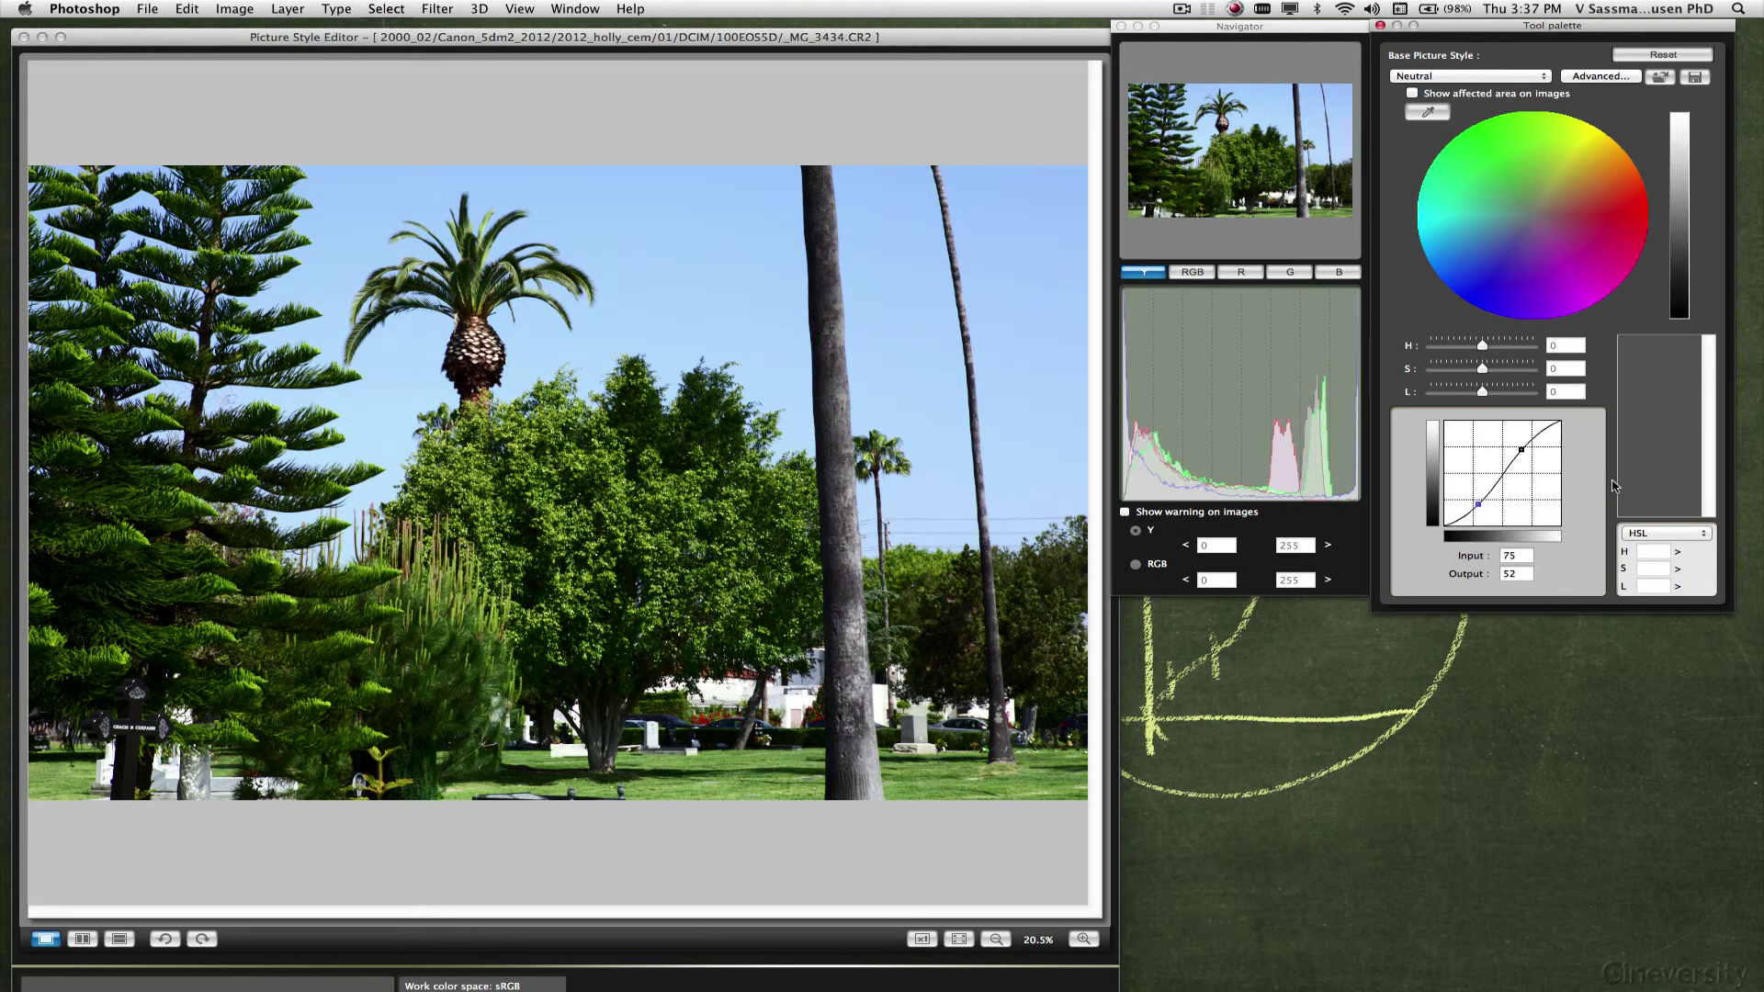
- Return colour saturation to 0, then switch over to Adobe Bridge
{"action": "left_click", "coordinate": [655, 603]}
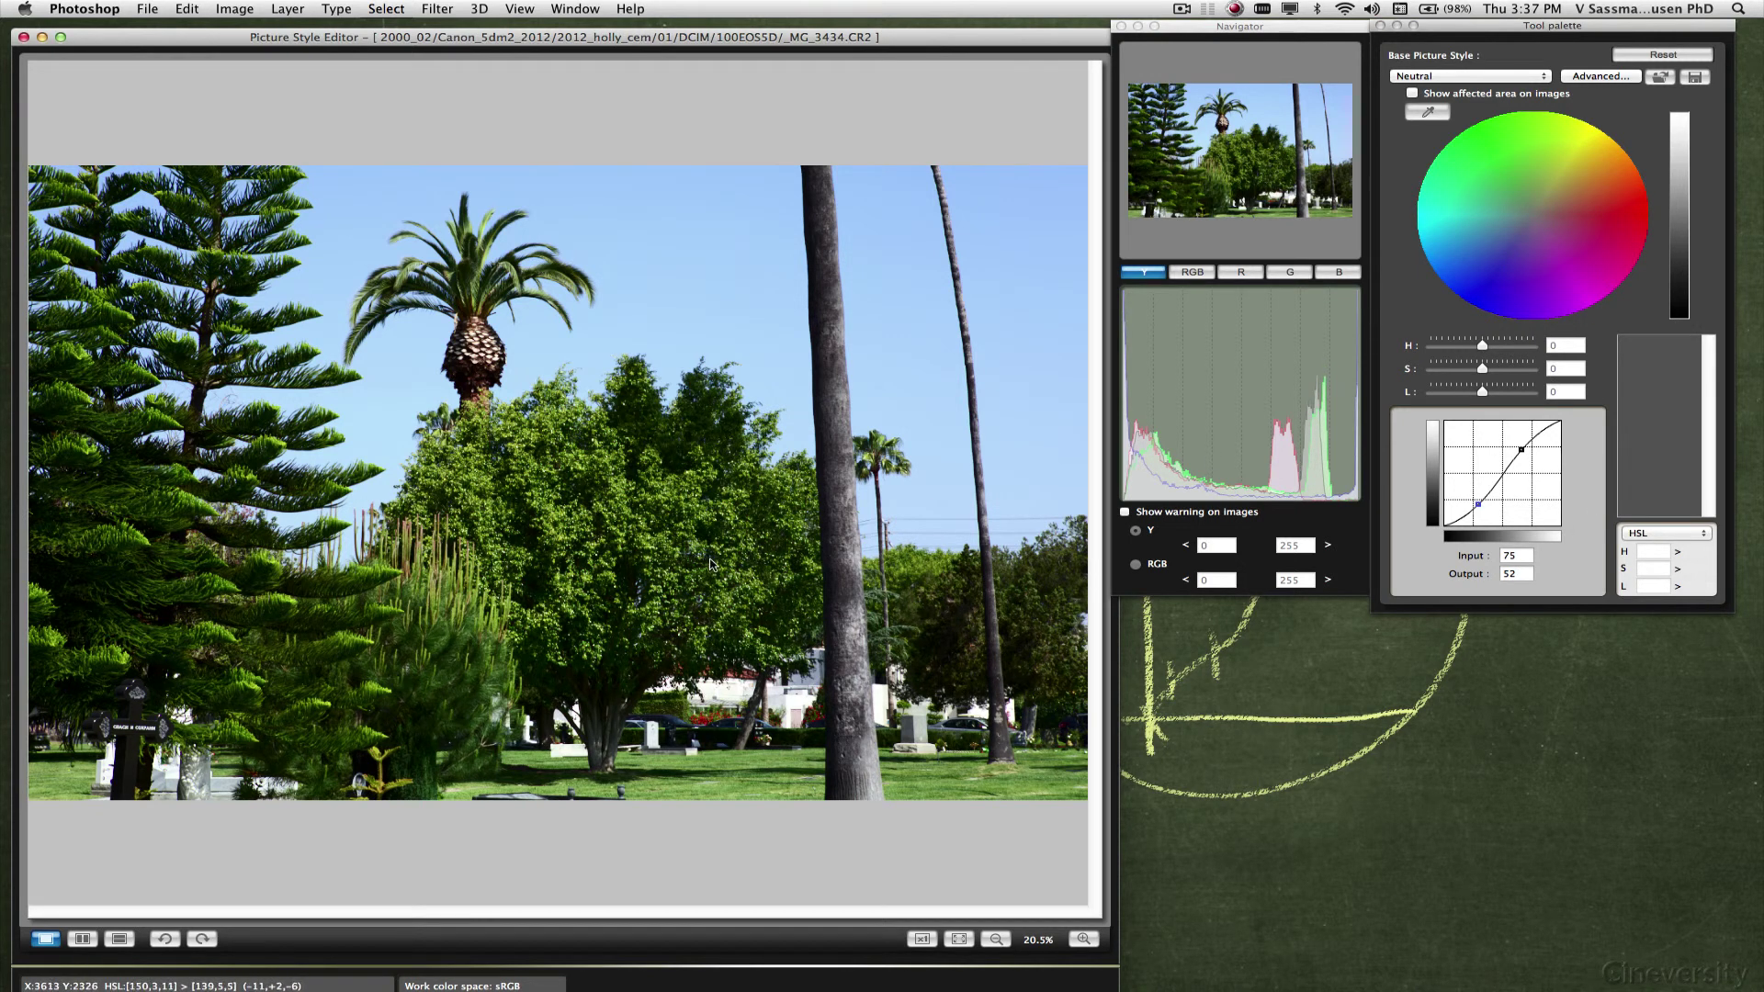
{"action": "left_click", "coordinate": [1623, 95]}
{"action": "left_click", "coordinate": [1613, 77]}
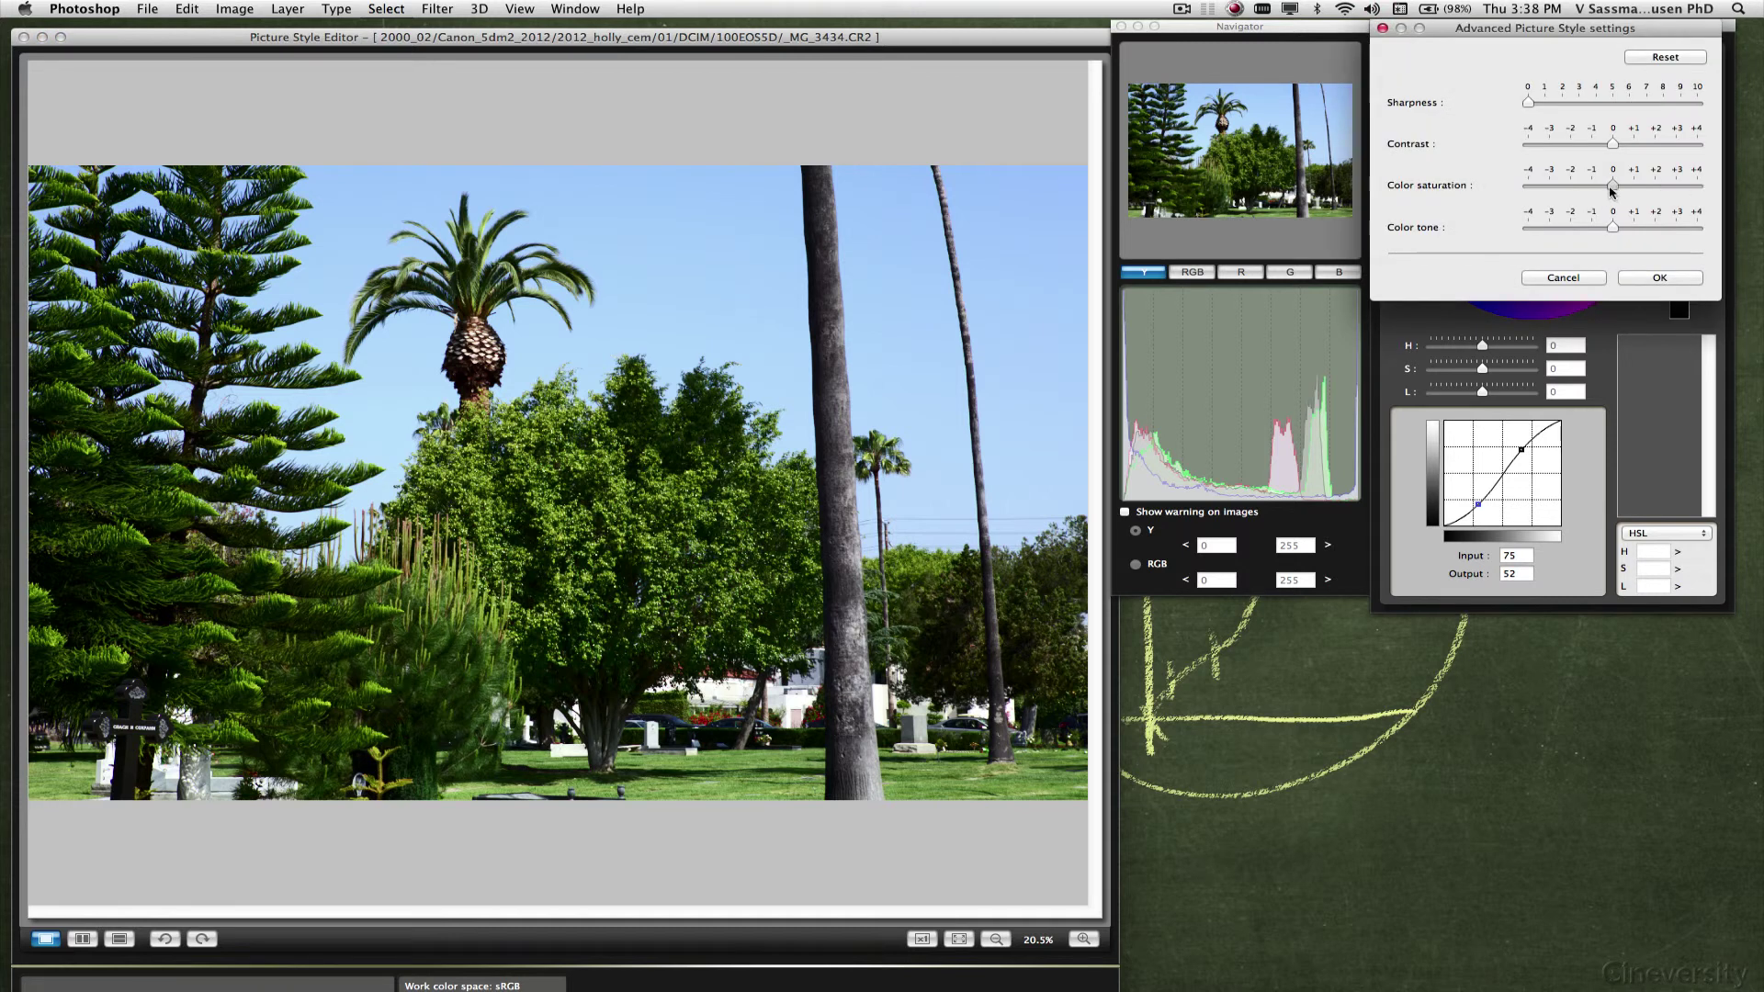
{"action": "left_click", "coordinate": [1660, 277]}
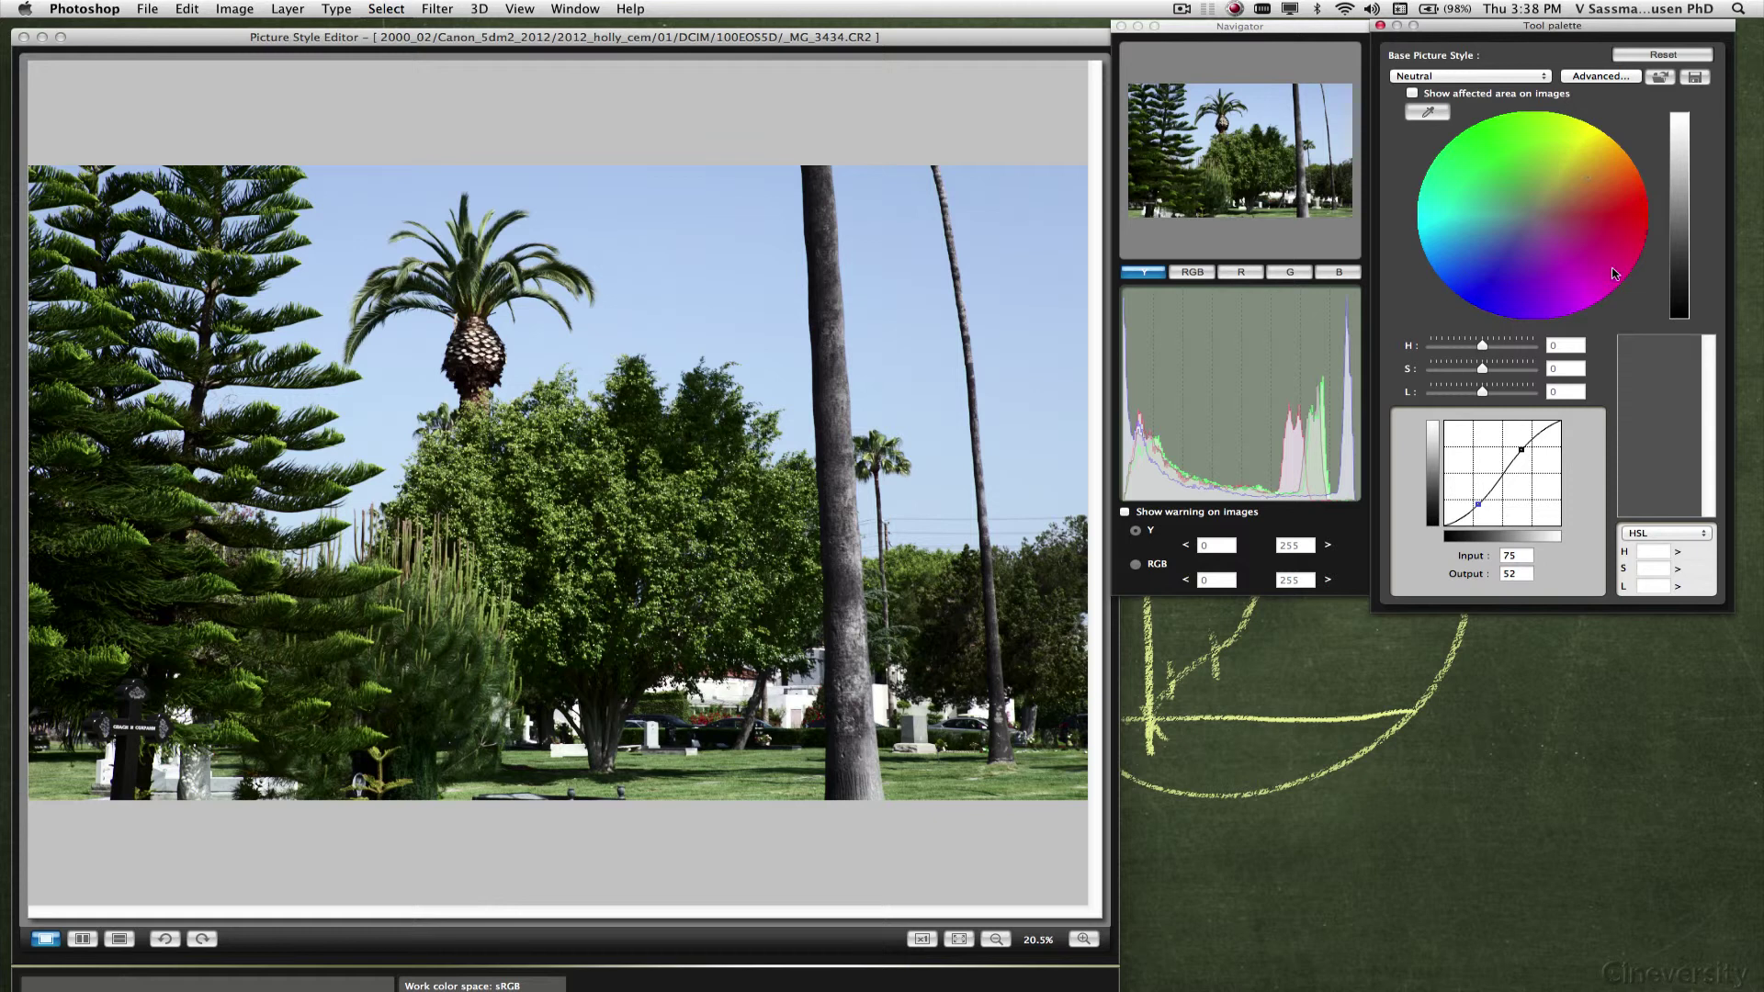
{"action": "left_click", "coordinate": [158, 344]}
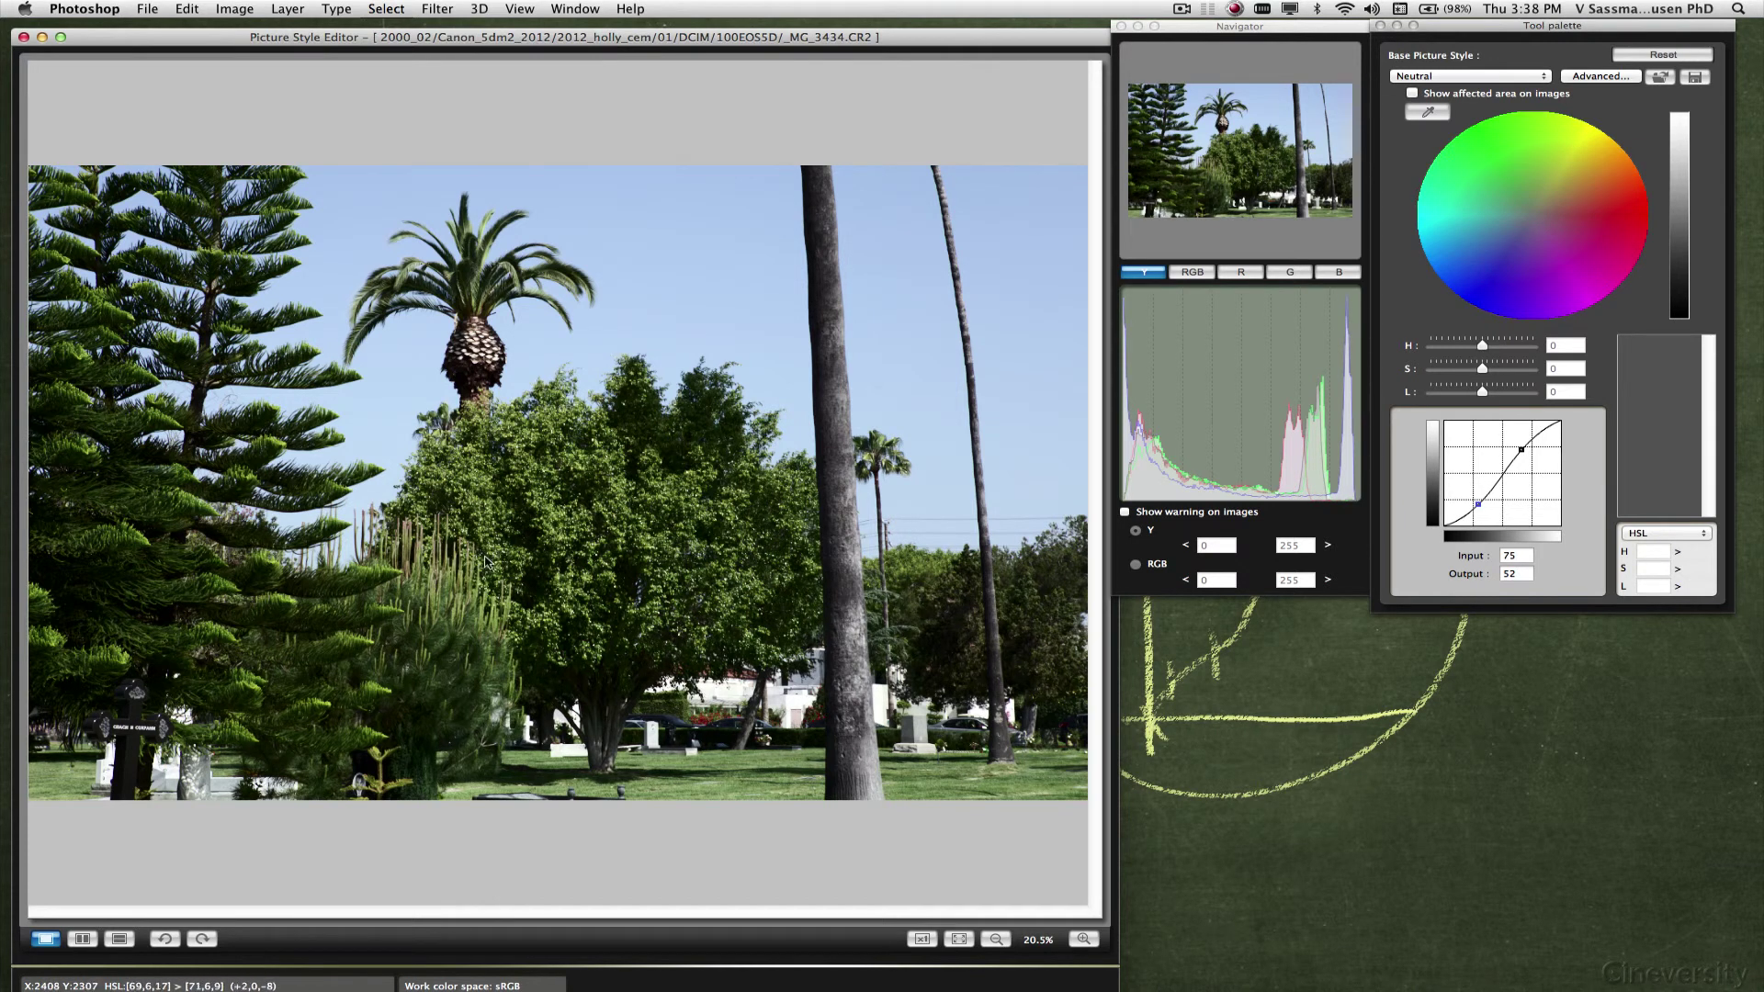
{"action": "key", "text": "super+Tab"}
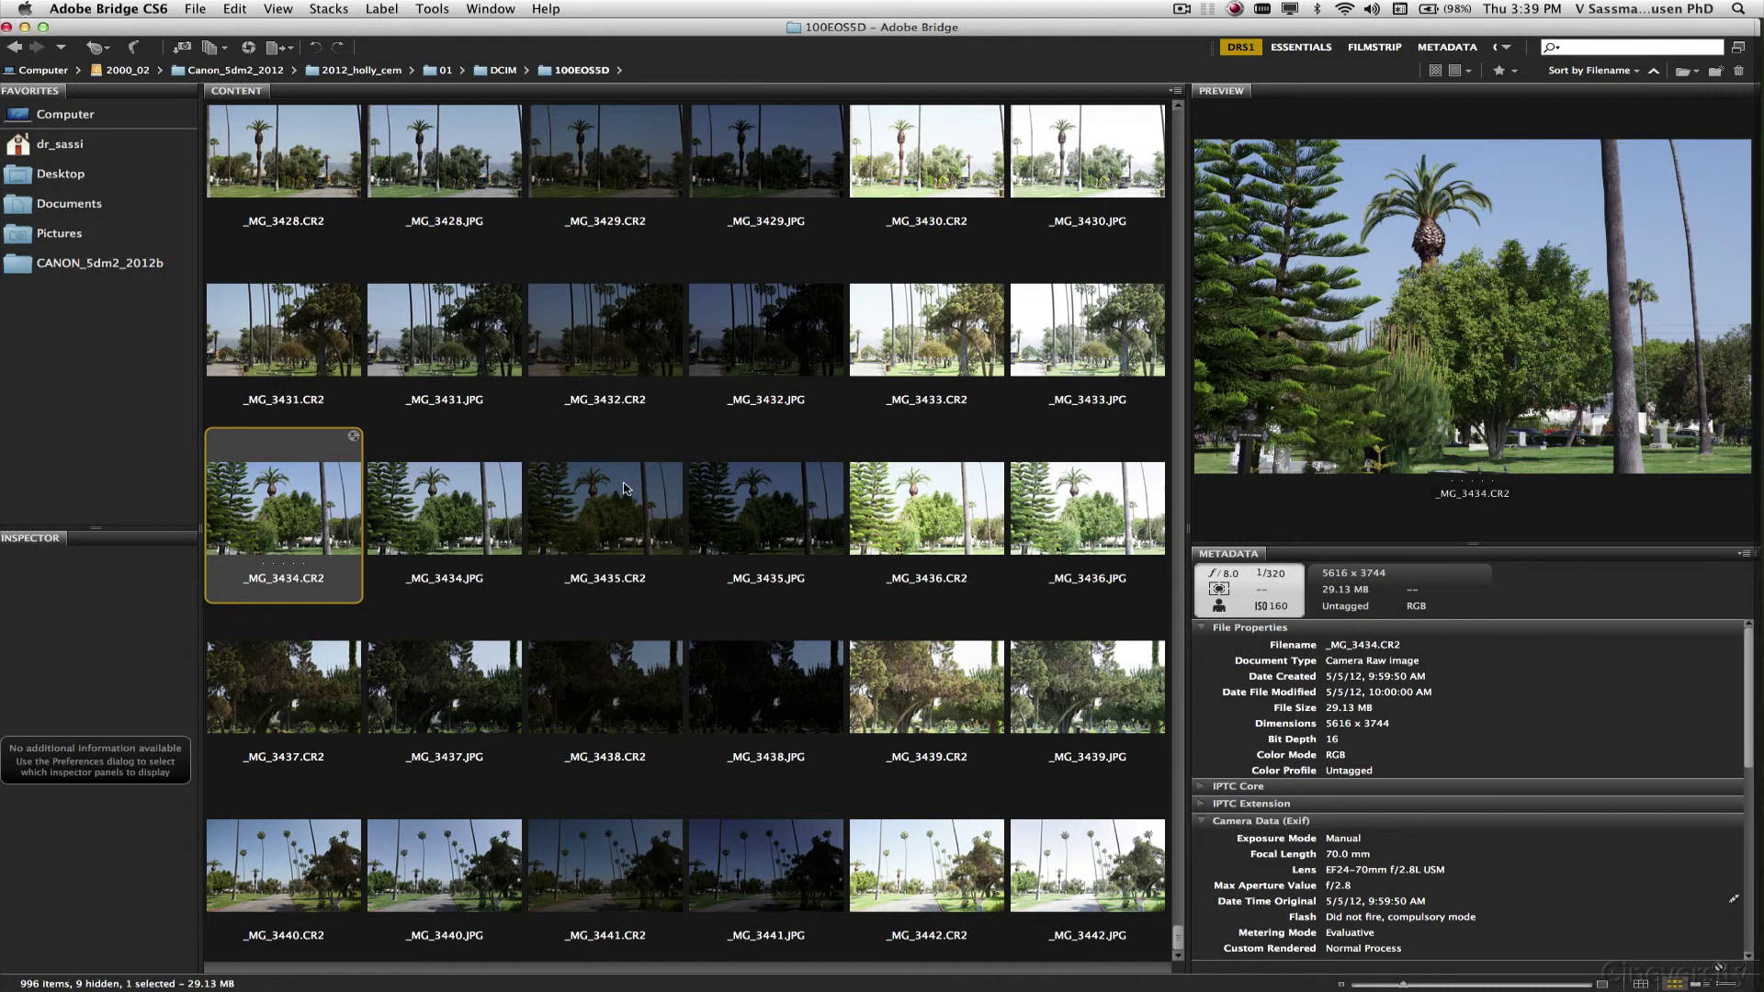
- Bring up the context menu for the _MG_3434.CR2 thumbnail
{"action": "right_click", "coordinate": [294, 518]}
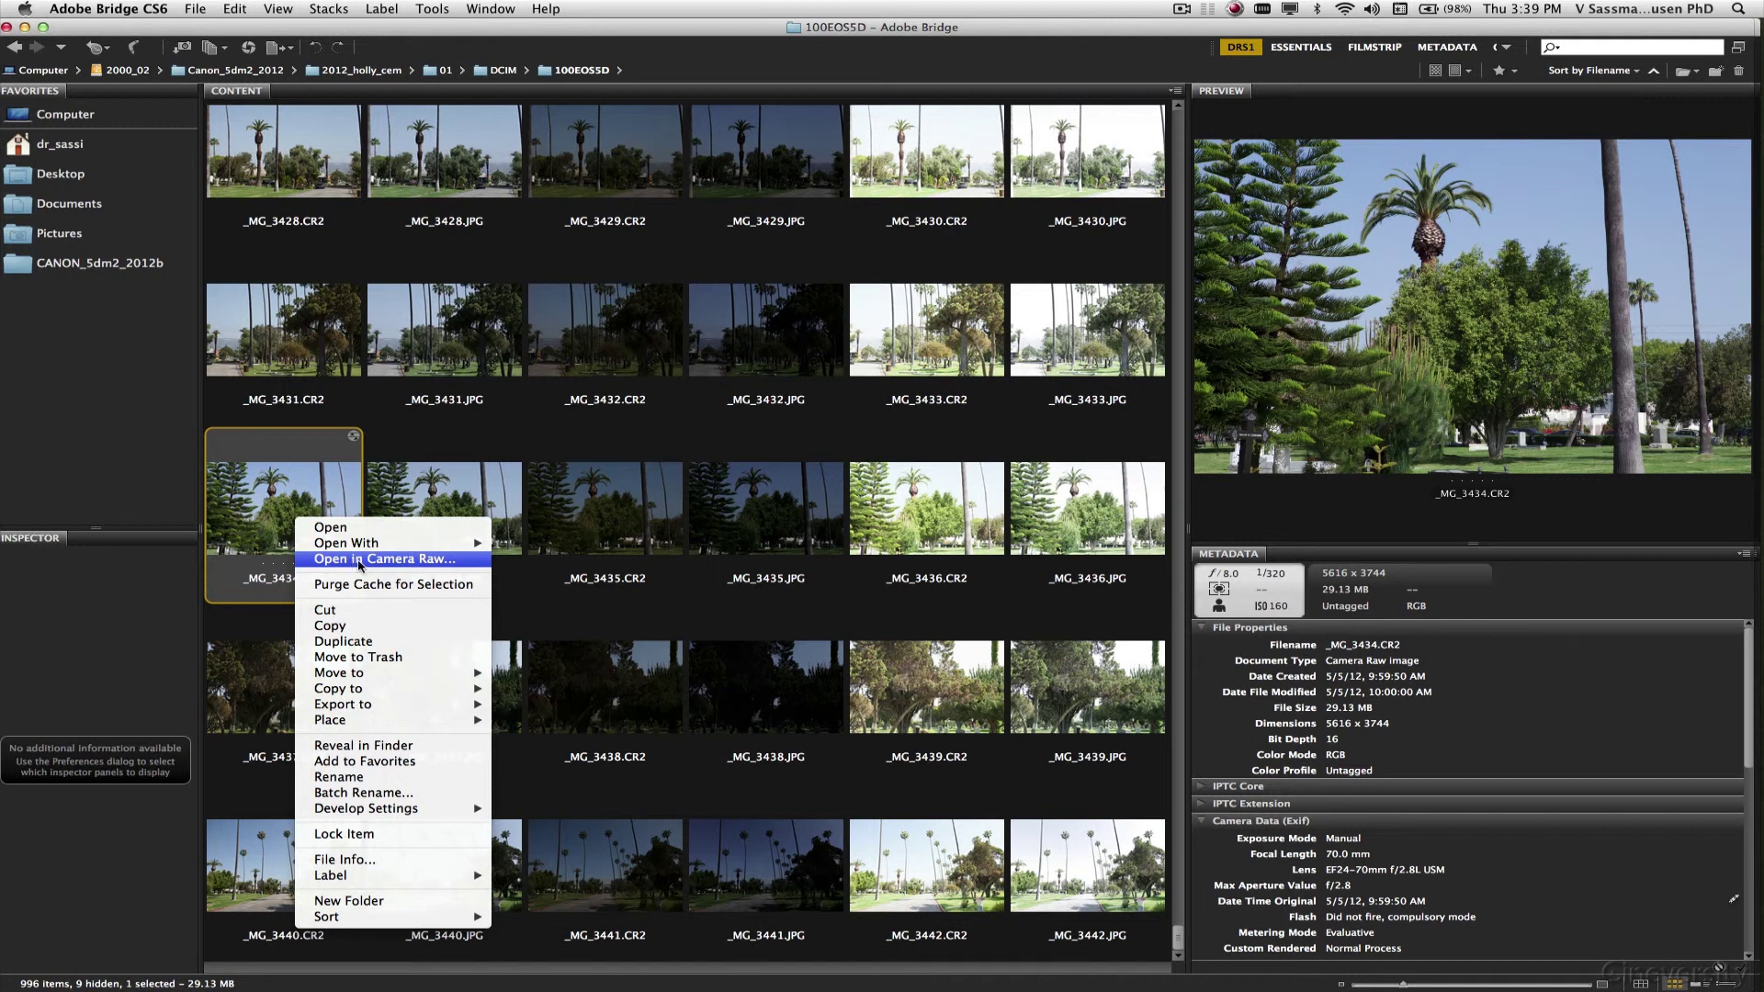
- Open _MG_3434.CR2 in Camera Raw and view its Tone Curve, Detail, HSL and Split Toning panels
{"action": "left_click", "coordinate": [427, 562]}
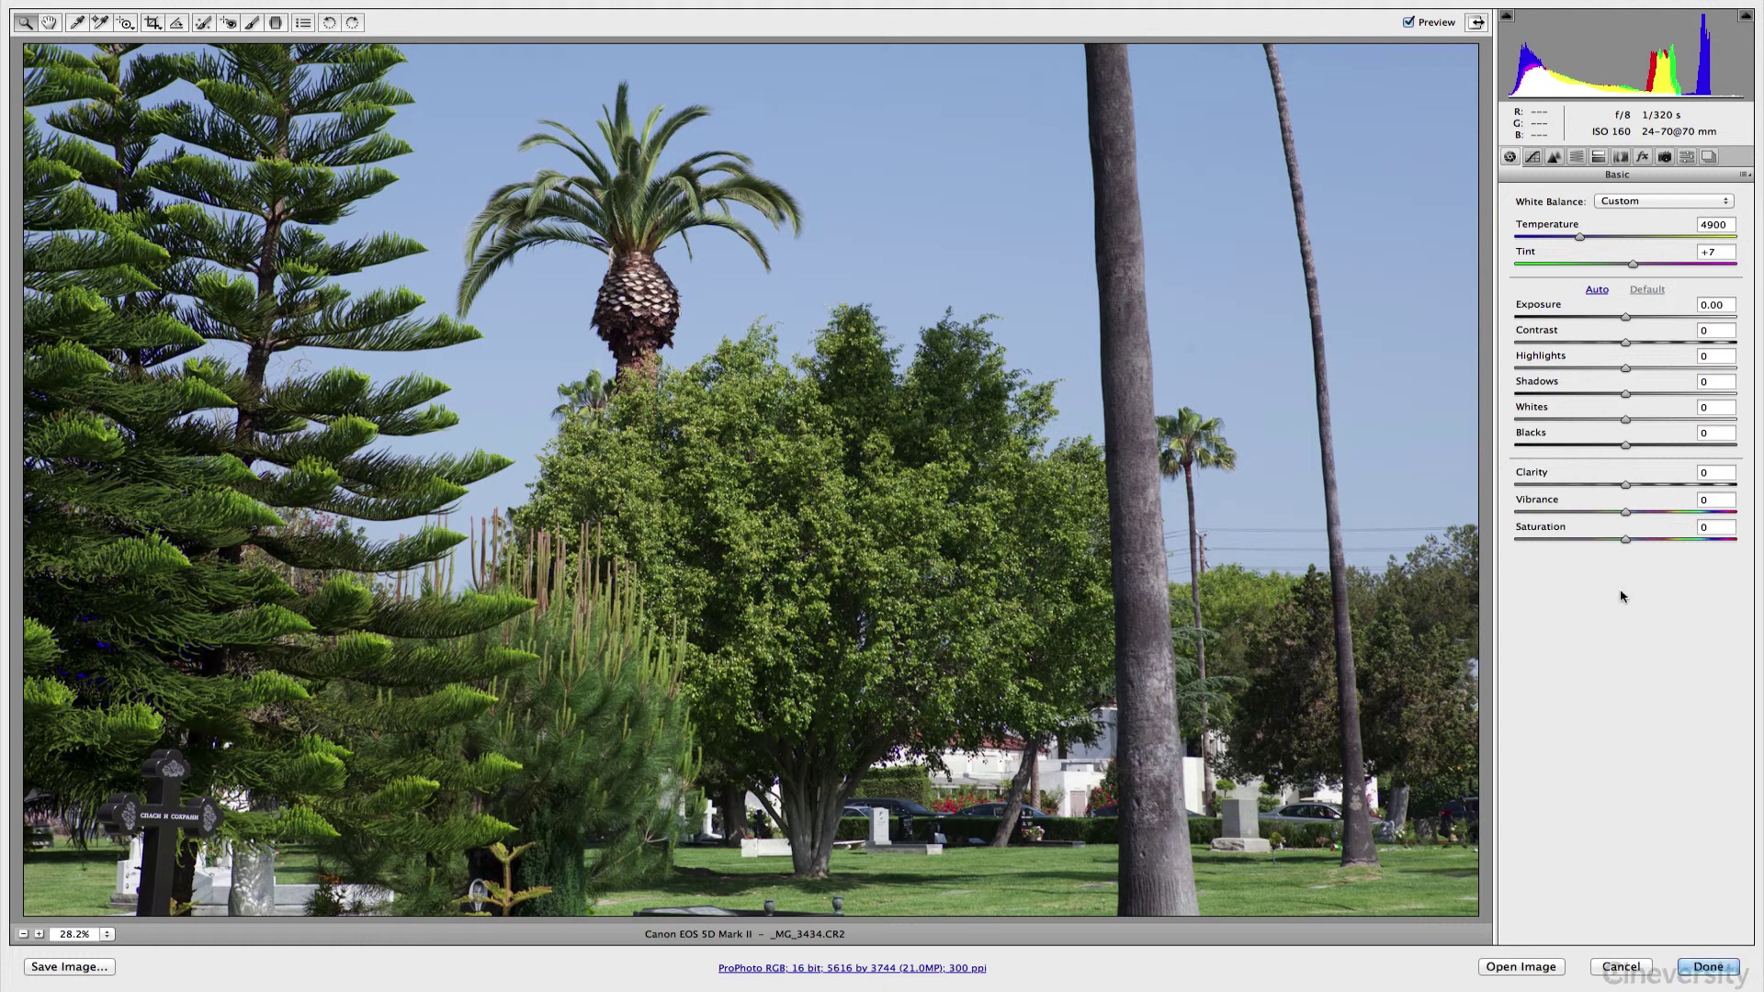
{"action": "left_click", "coordinate": [1553, 158]}
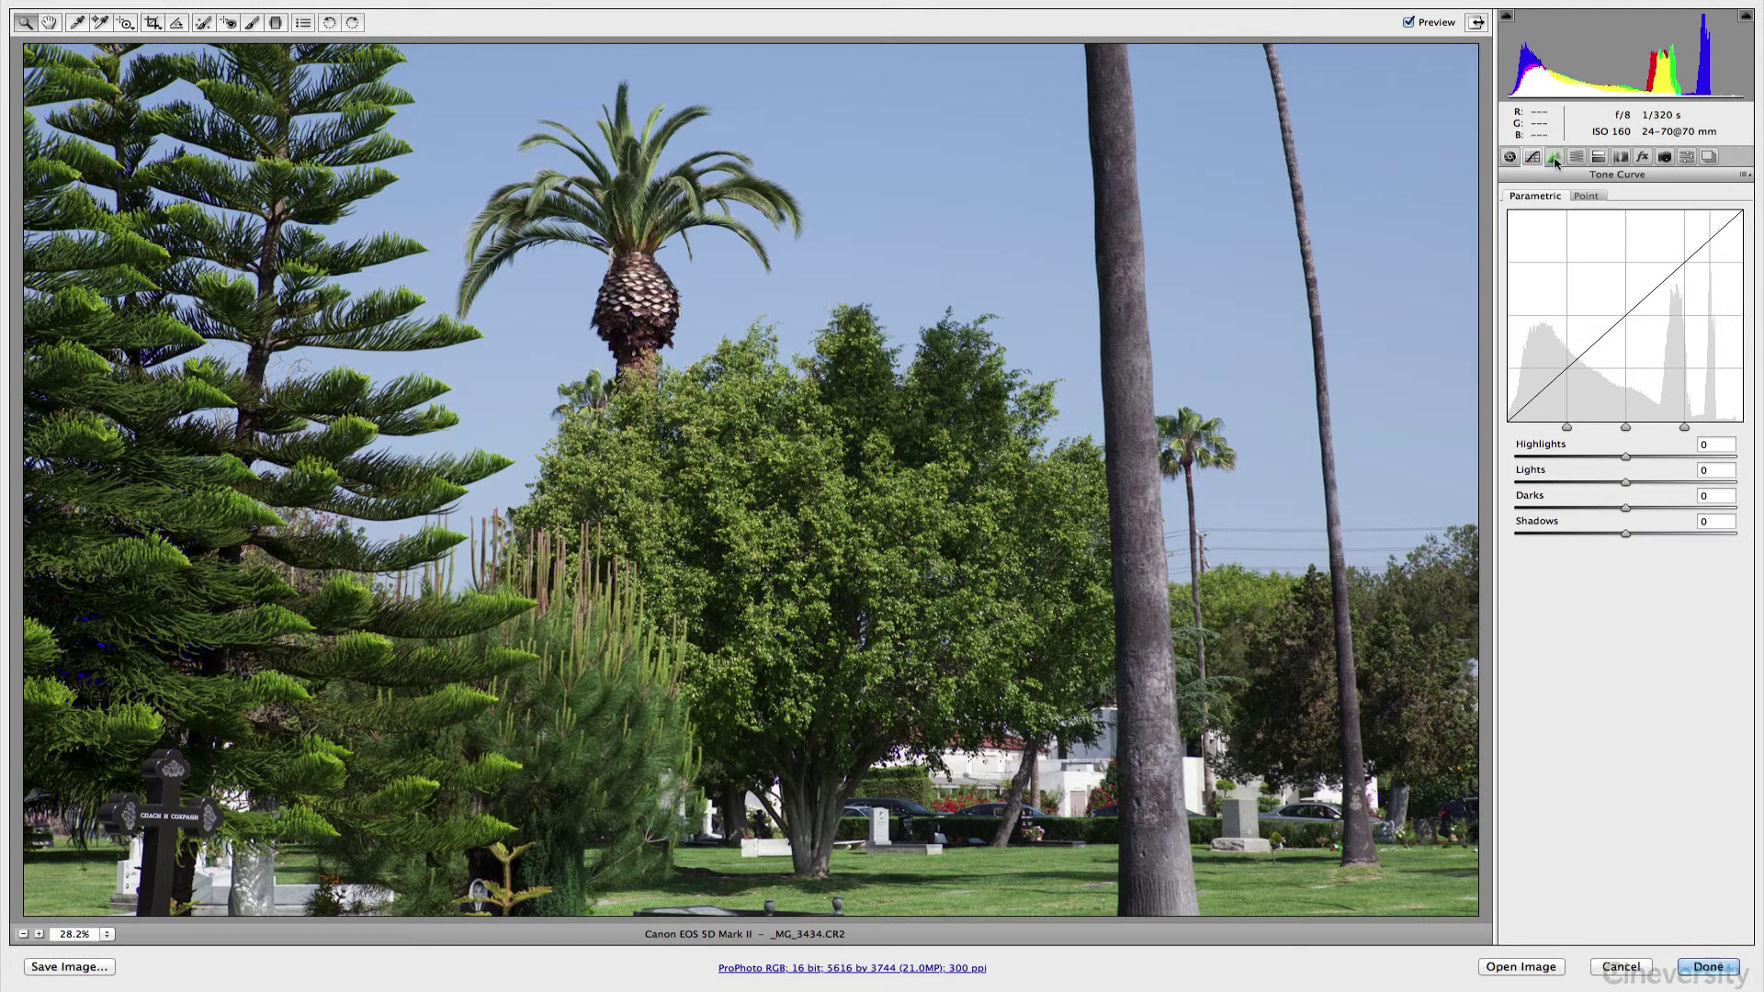
{"action": "left_click", "coordinate": [1554, 158]}
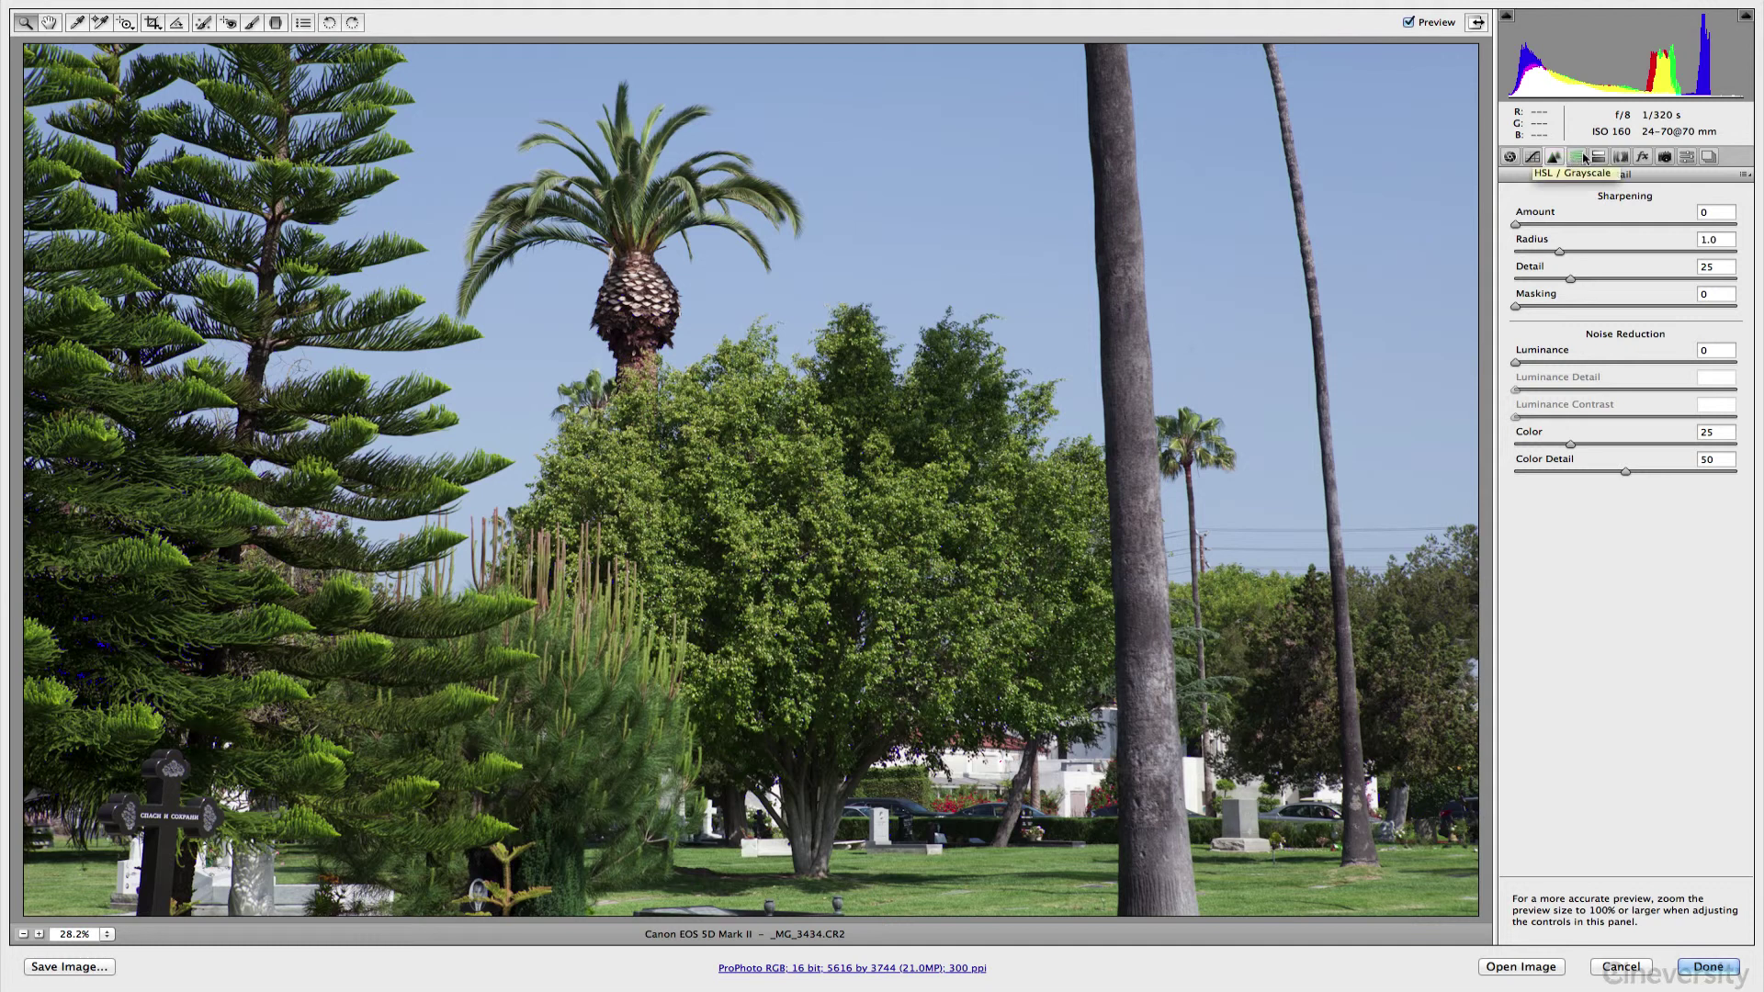
{"action": "left_click", "coordinate": [1577, 157]}
{"action": "left_click", "coordinate": [1598, 158]}
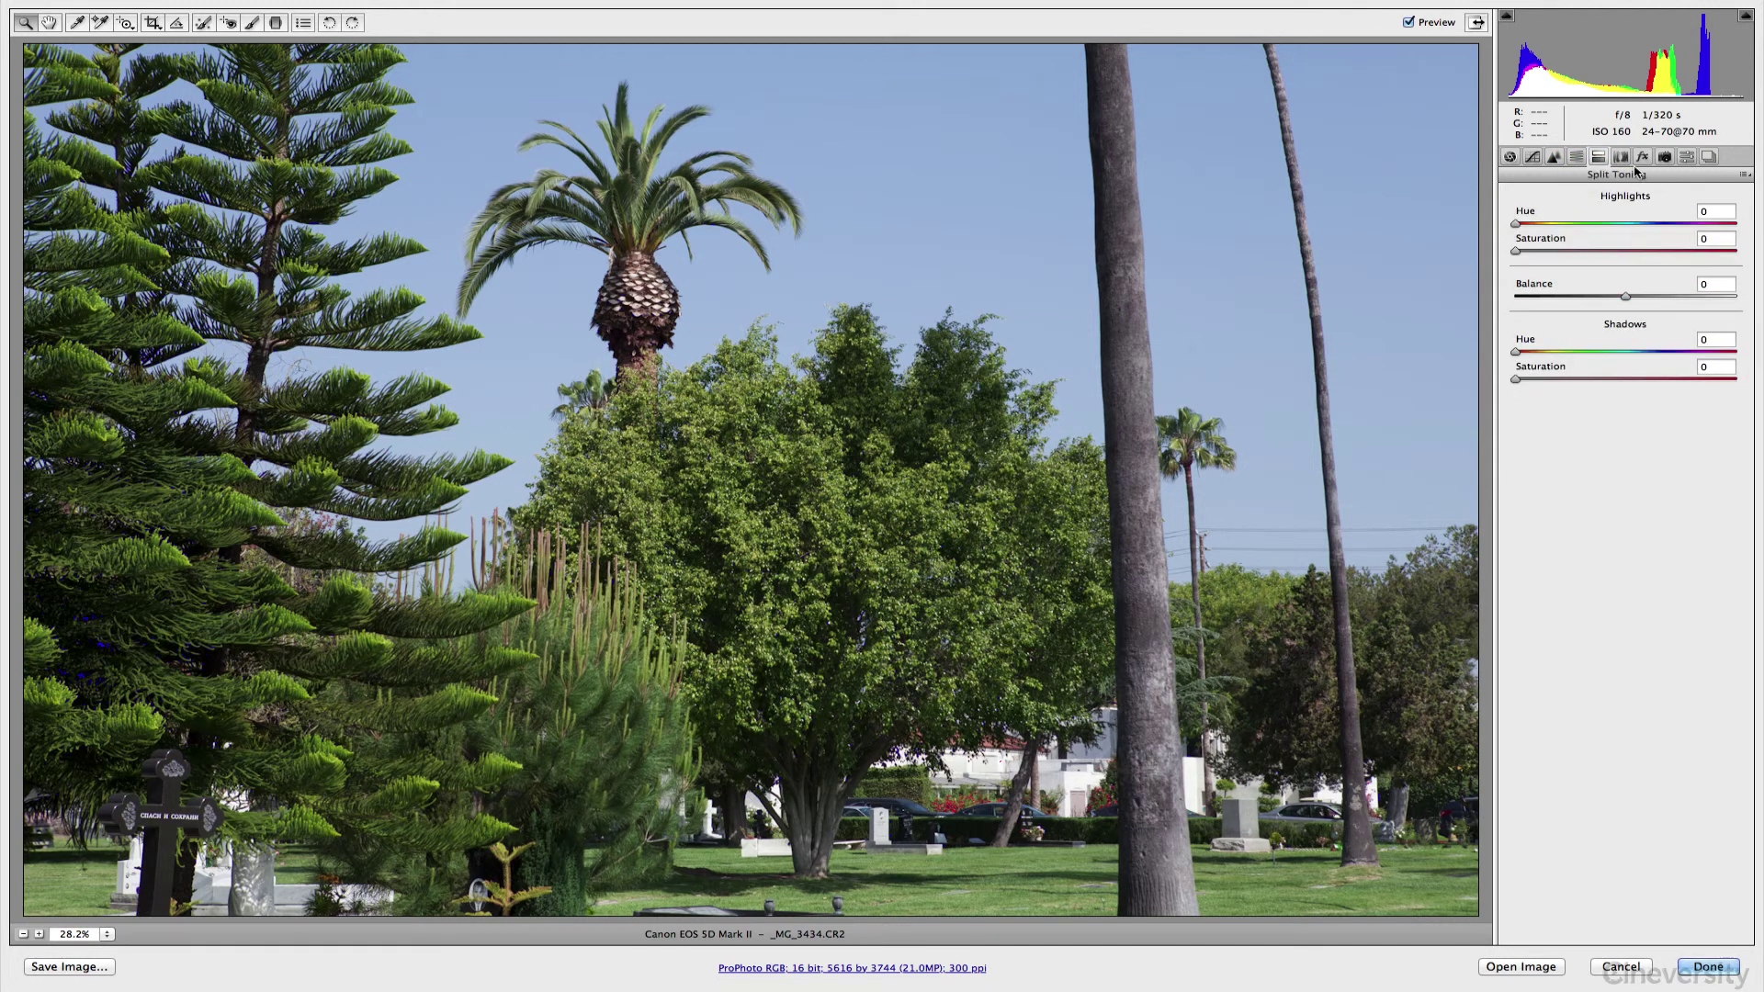
- Review the Lens, Effects, Calibration, Presets and Snapshots panels, then open the image
{"action": "left_click", "coordinate": [1621, 158]}
{"action": "left_click", "coordinate": [1641, 158]}
{"action": "left_click", "coordinate": [1663, 158]}
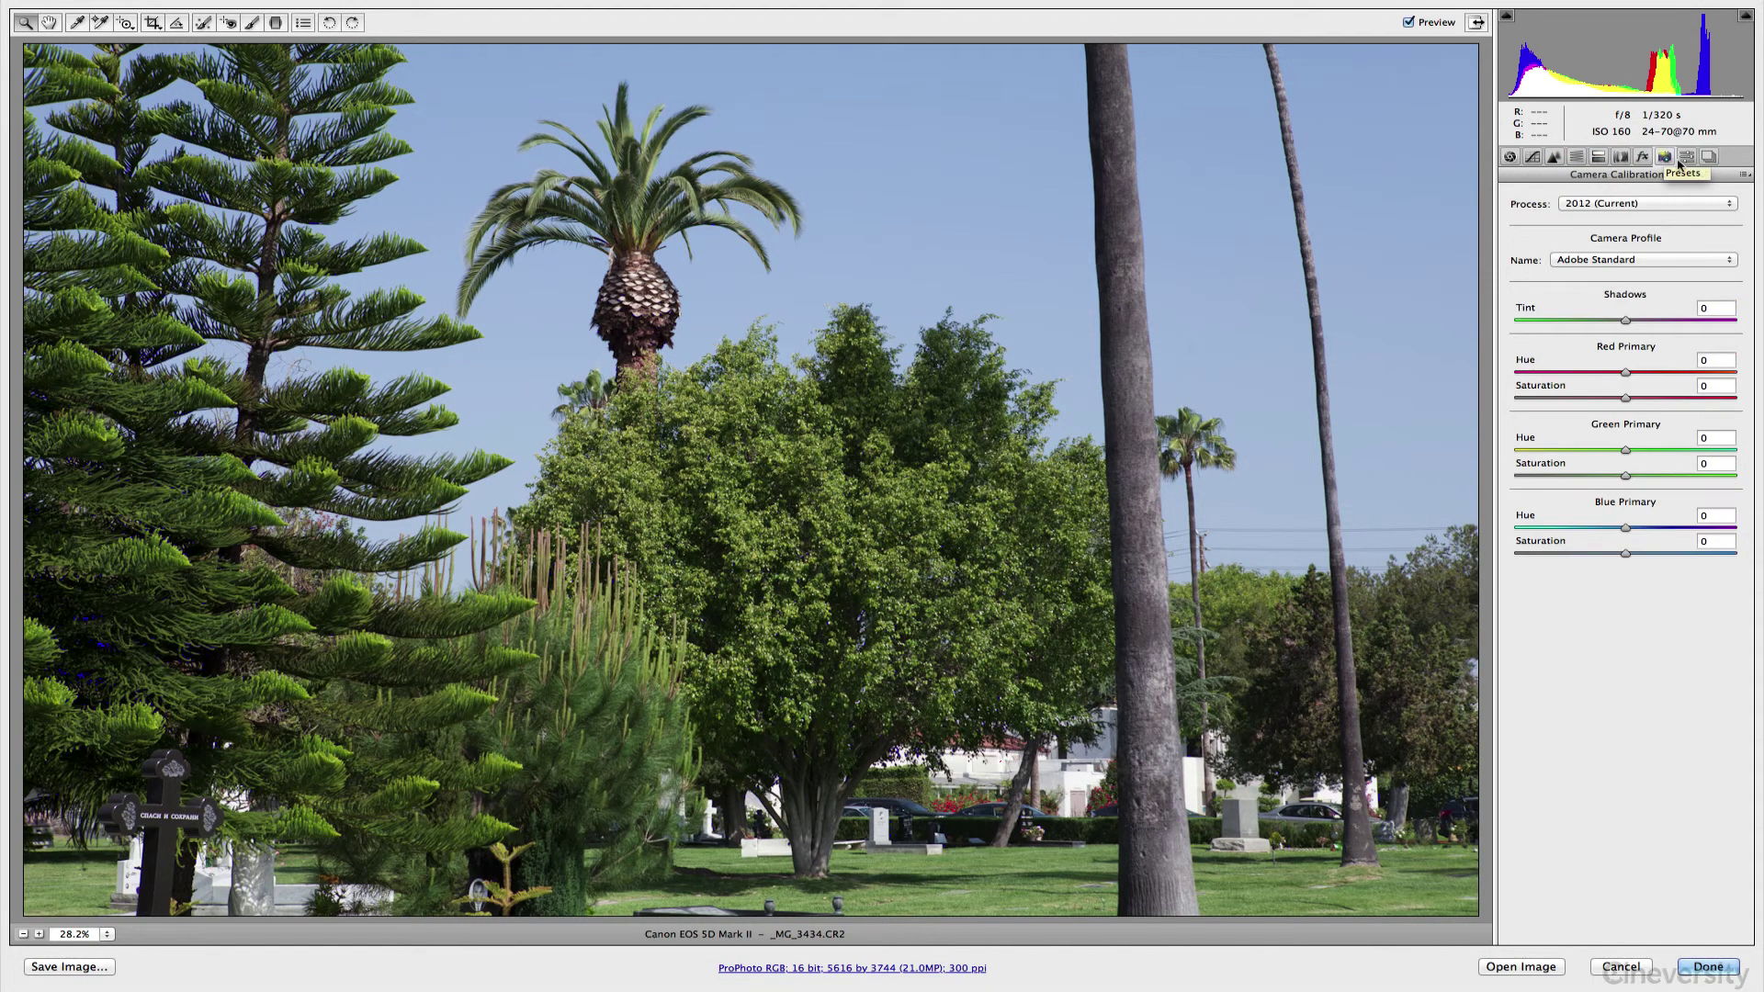
{"action": "left_click", "coordinate": [1688, 159]}
{"action": "left_click", "coordinate": [1705, 160]}
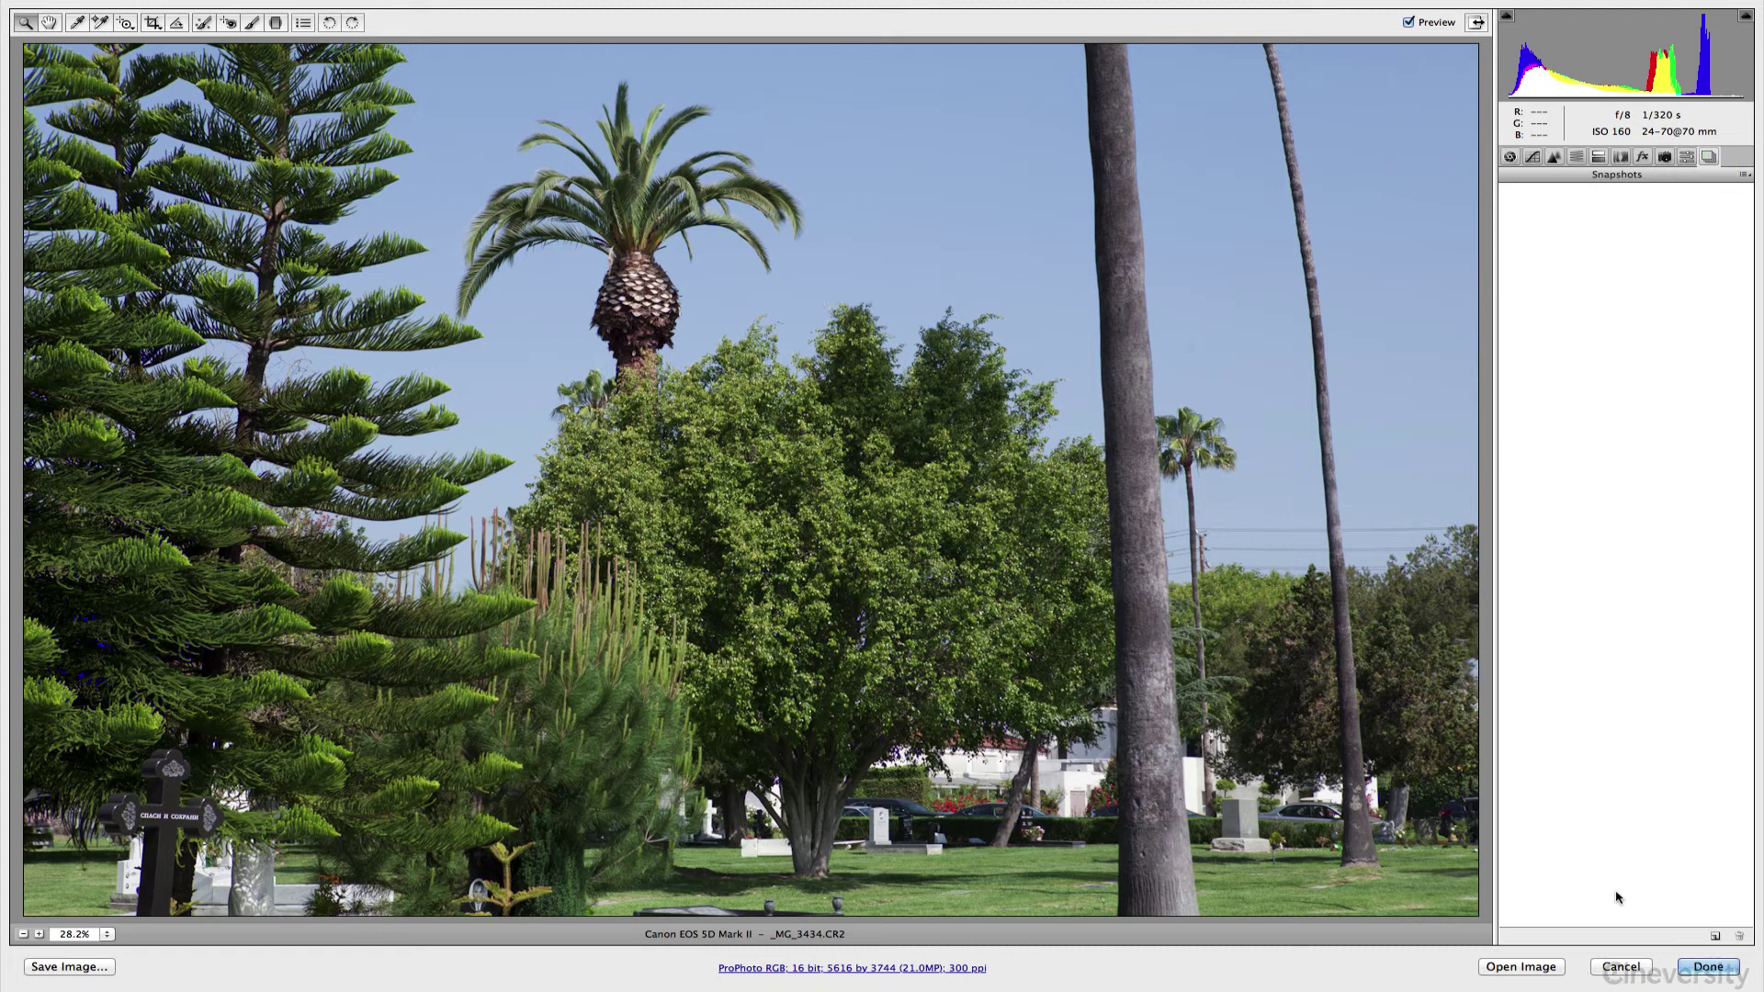
{"action": "left_click", "coordinate": [1520, 967]}
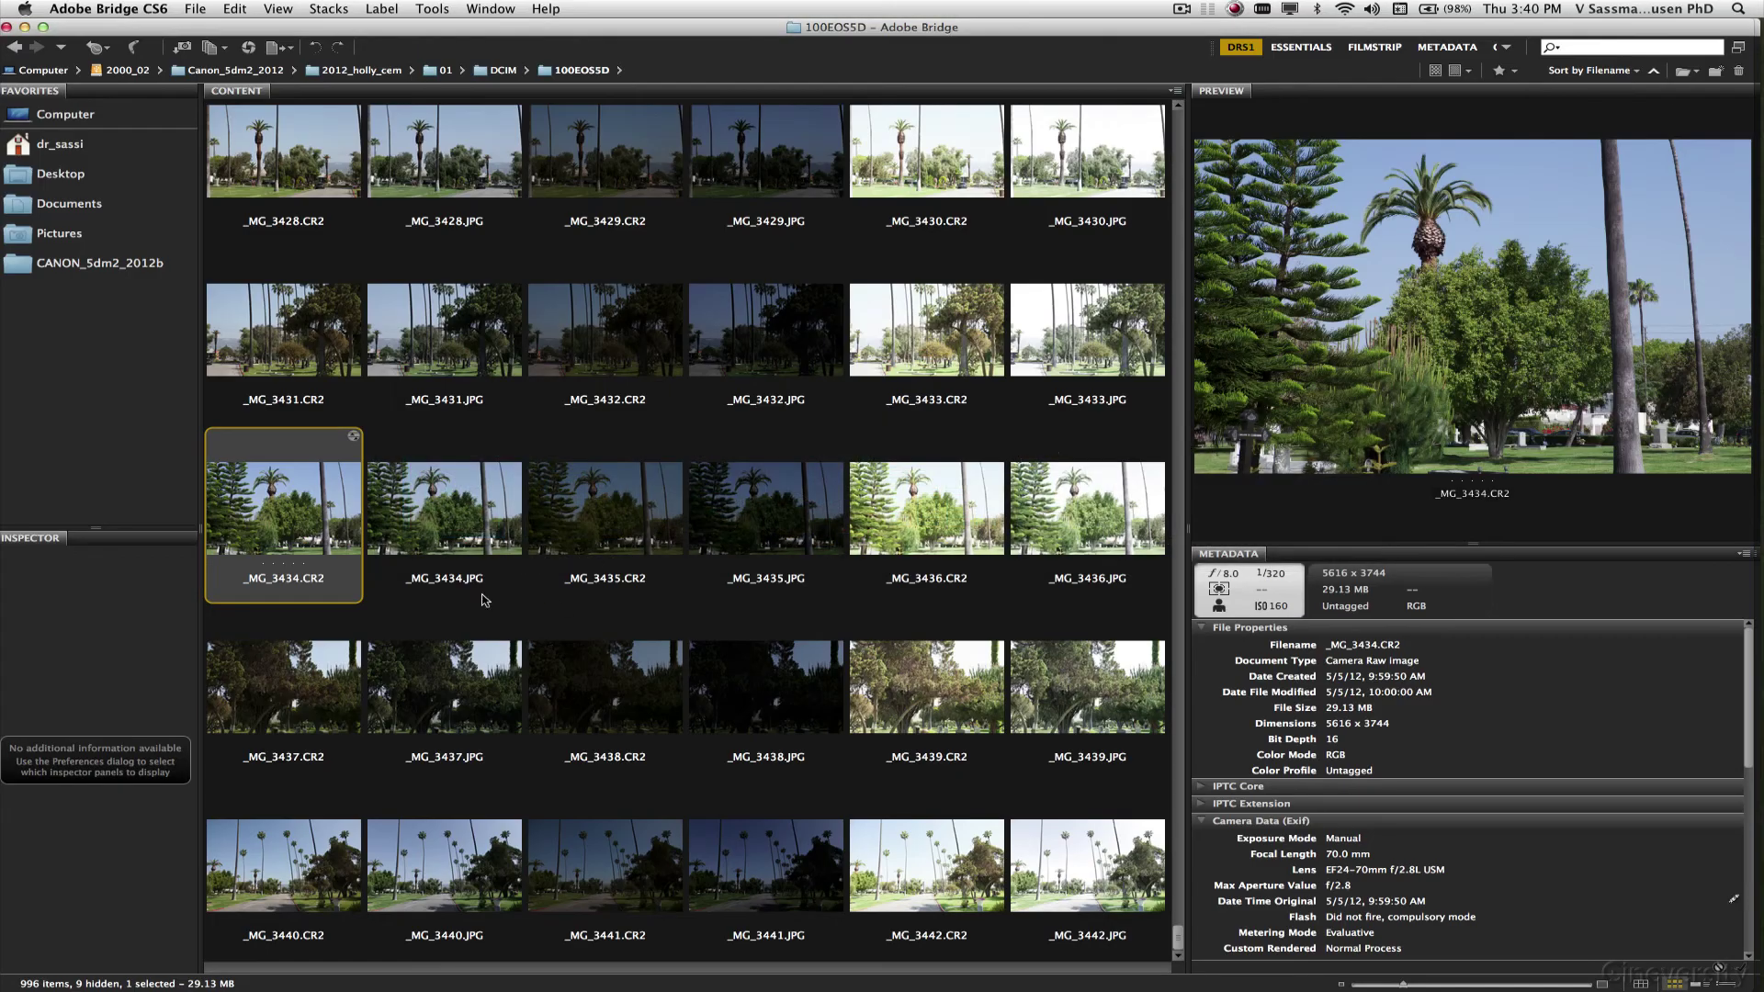
- Open _MG_3434.JPG in Adobe Photoshop CS6 with Open With
{"action": "left_click", "coordinate": [464, 528]}
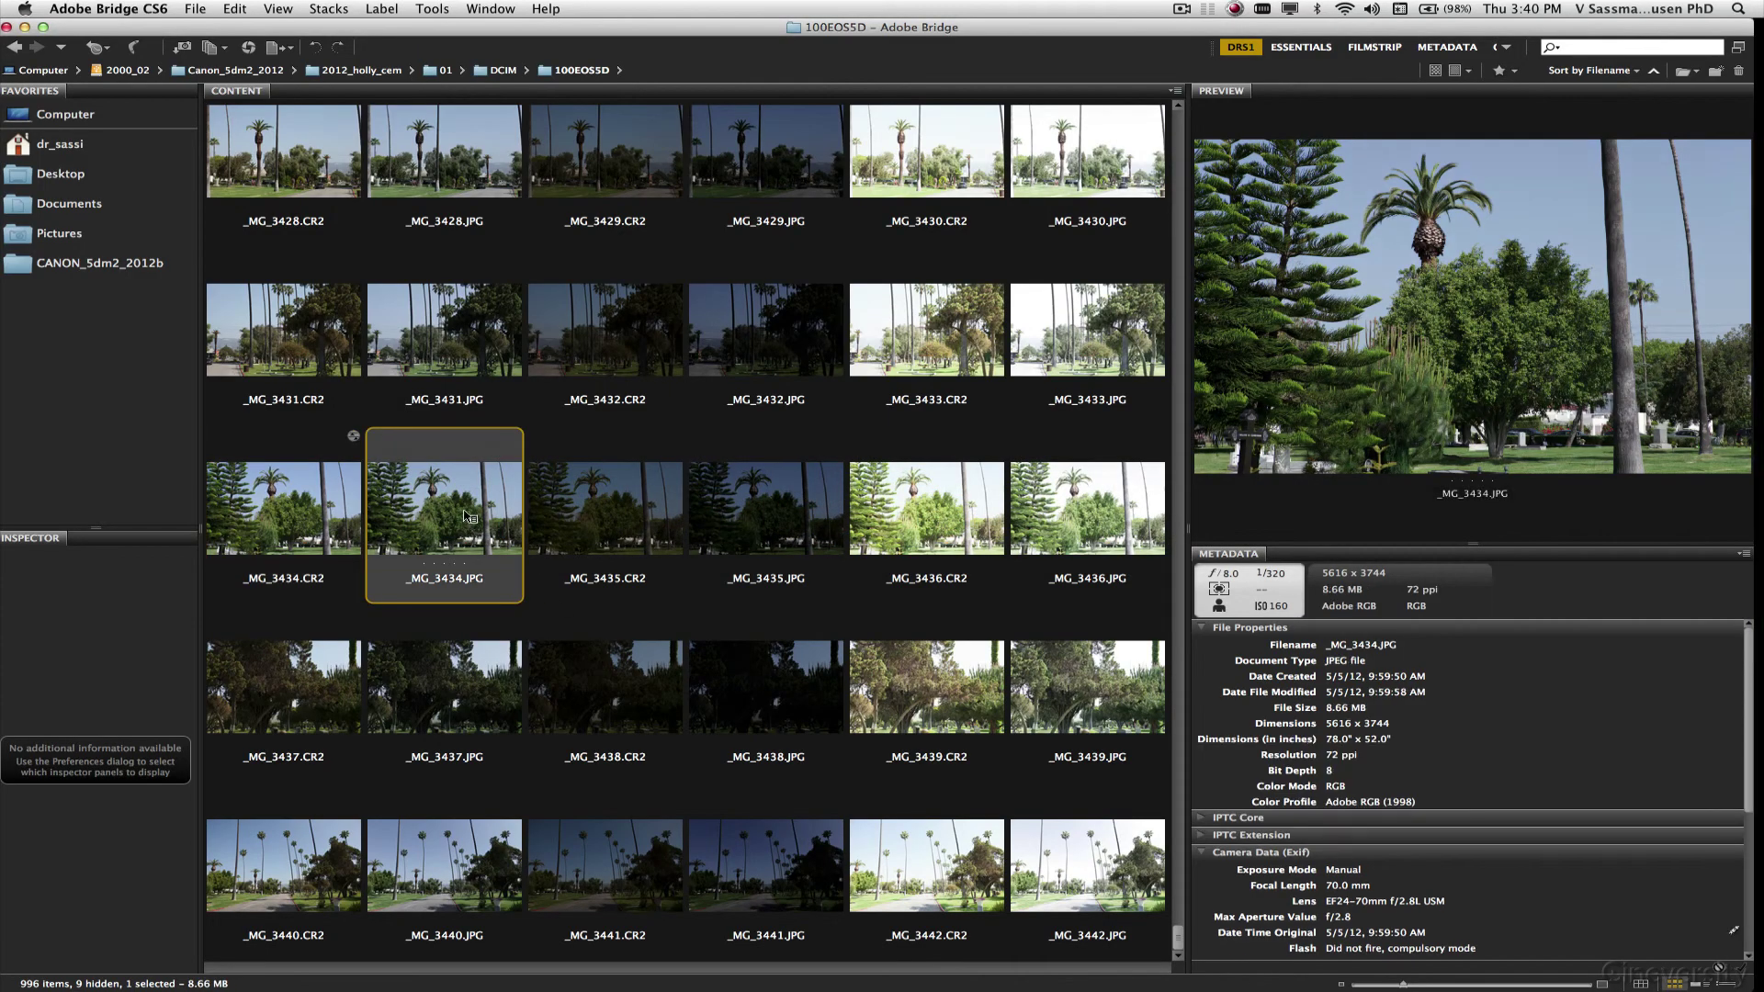
{"action": "right_click", "coordinate": [468, 515]}
{"action": "mouse_move", "coordinate": [510, 542]}
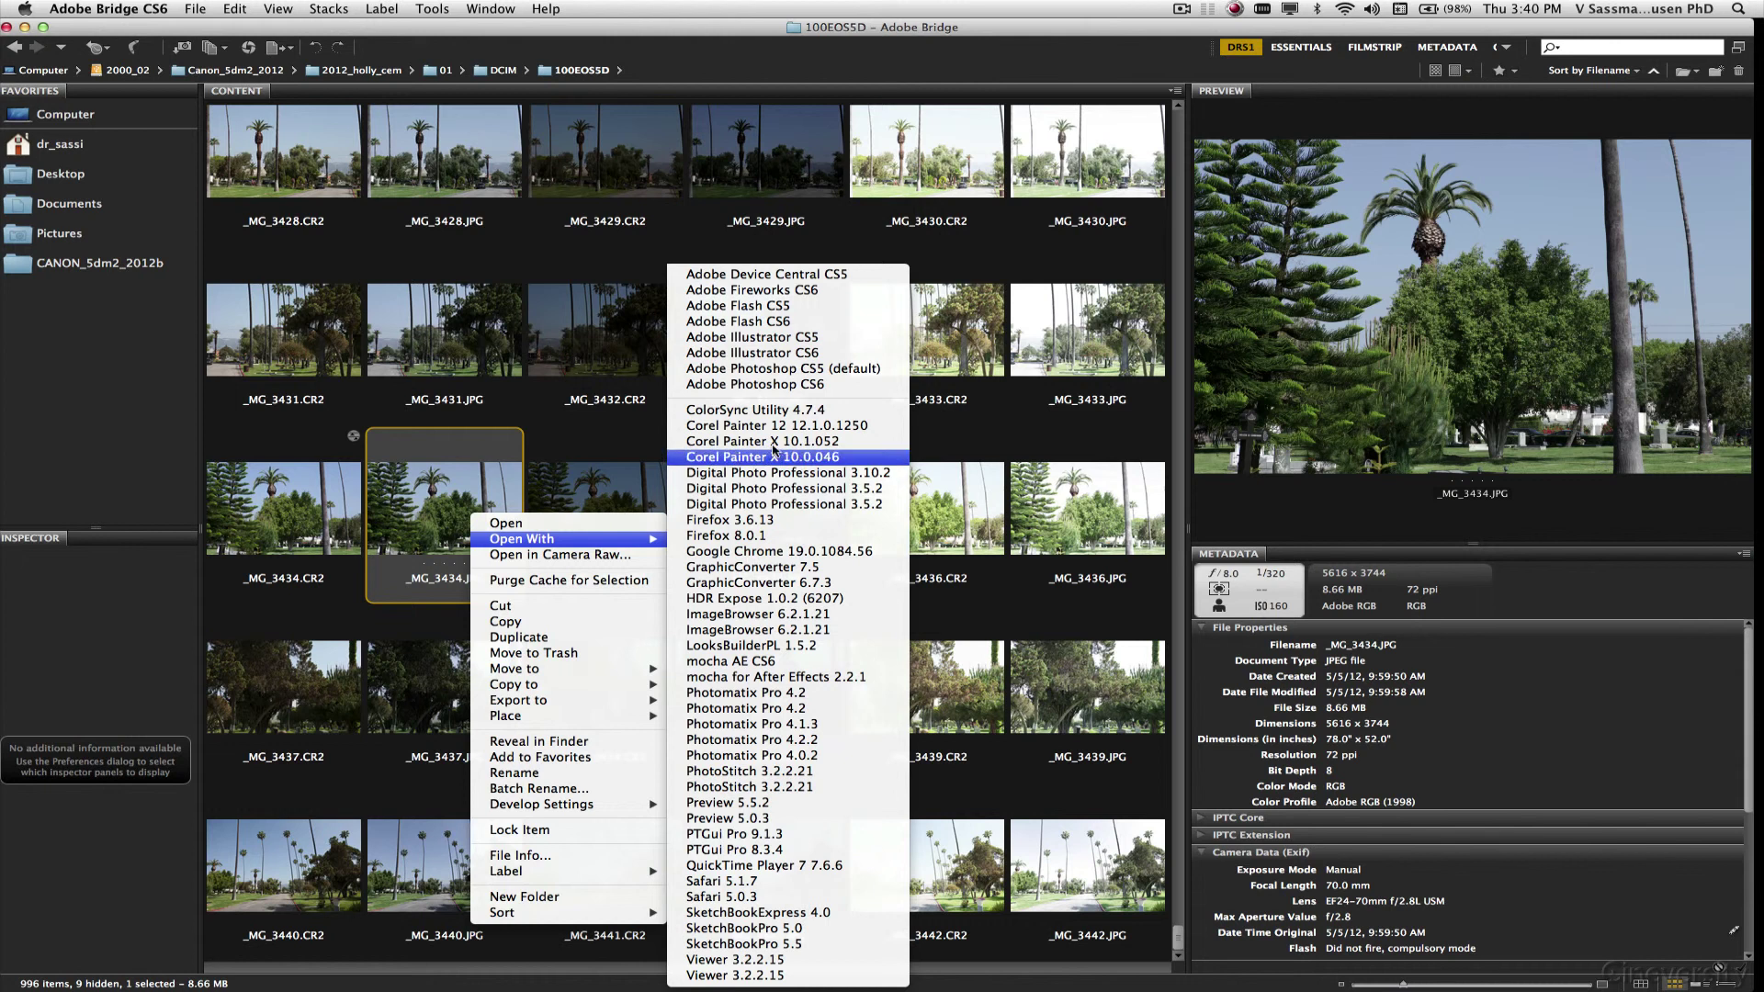
{"action": "left_click", "coordinate": [802, 386]}
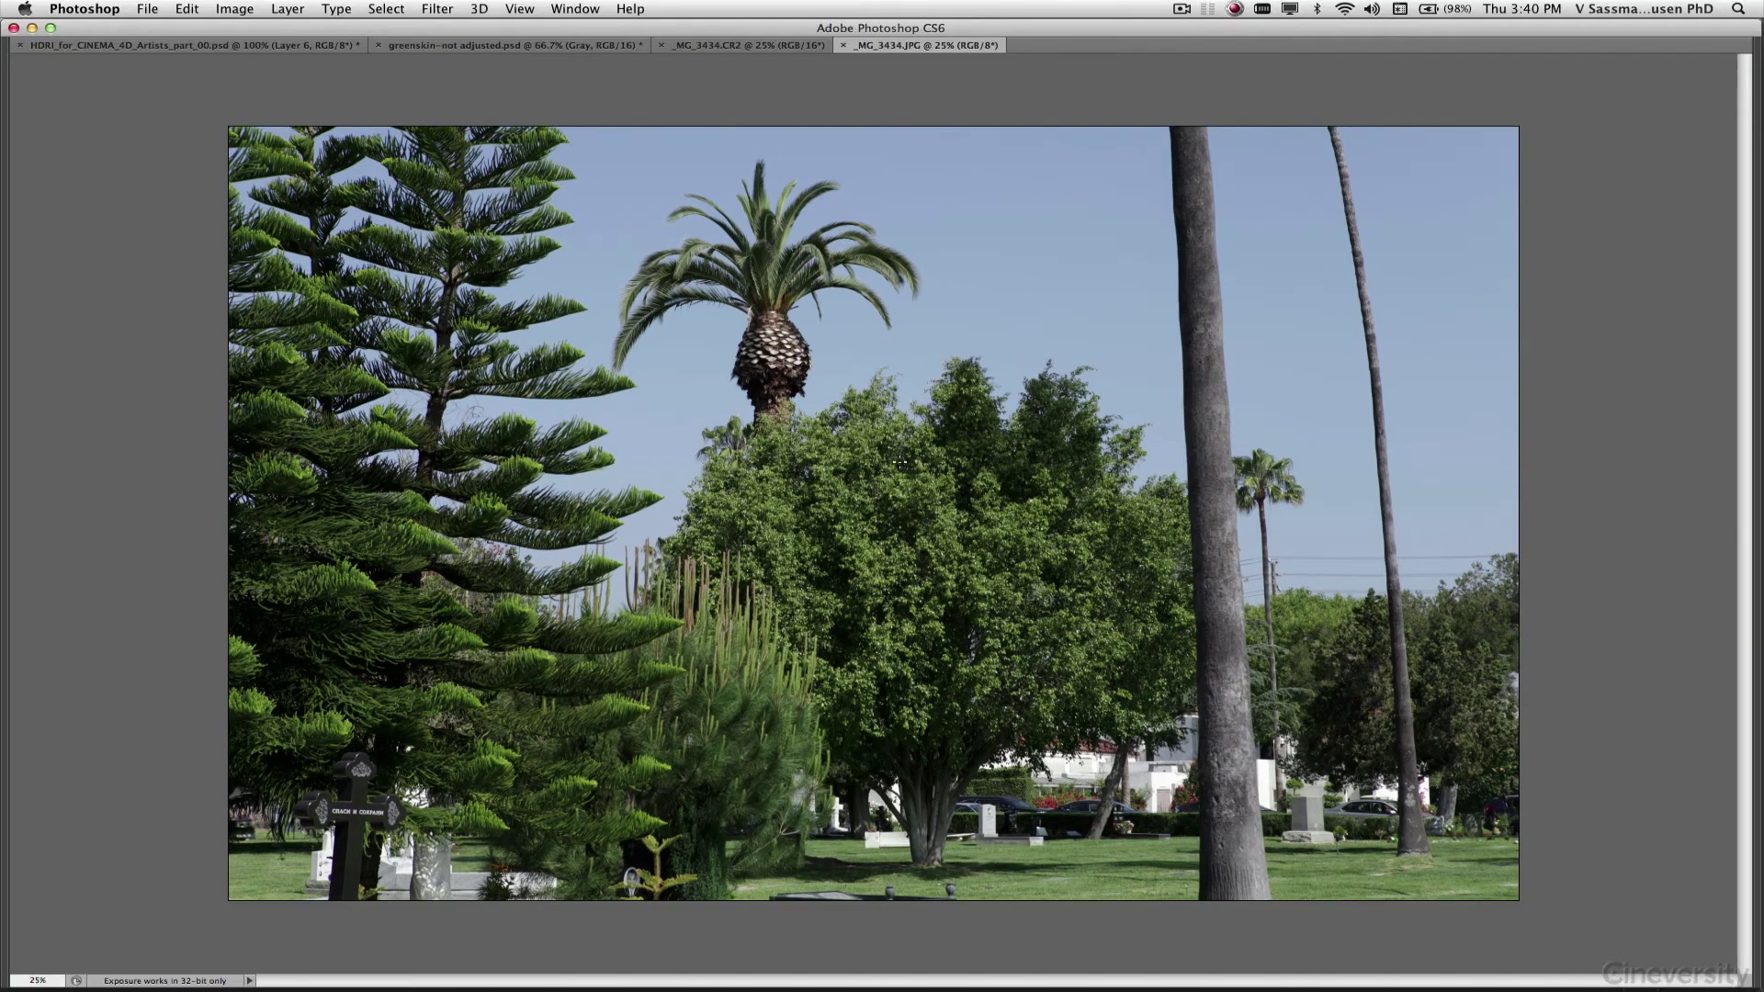
- Copy the whole JPEG and paste it into _MG_3434.CR2 as Layer 1, converted to ProPhoto RGB
{"action": "key", "text": "super+a"}
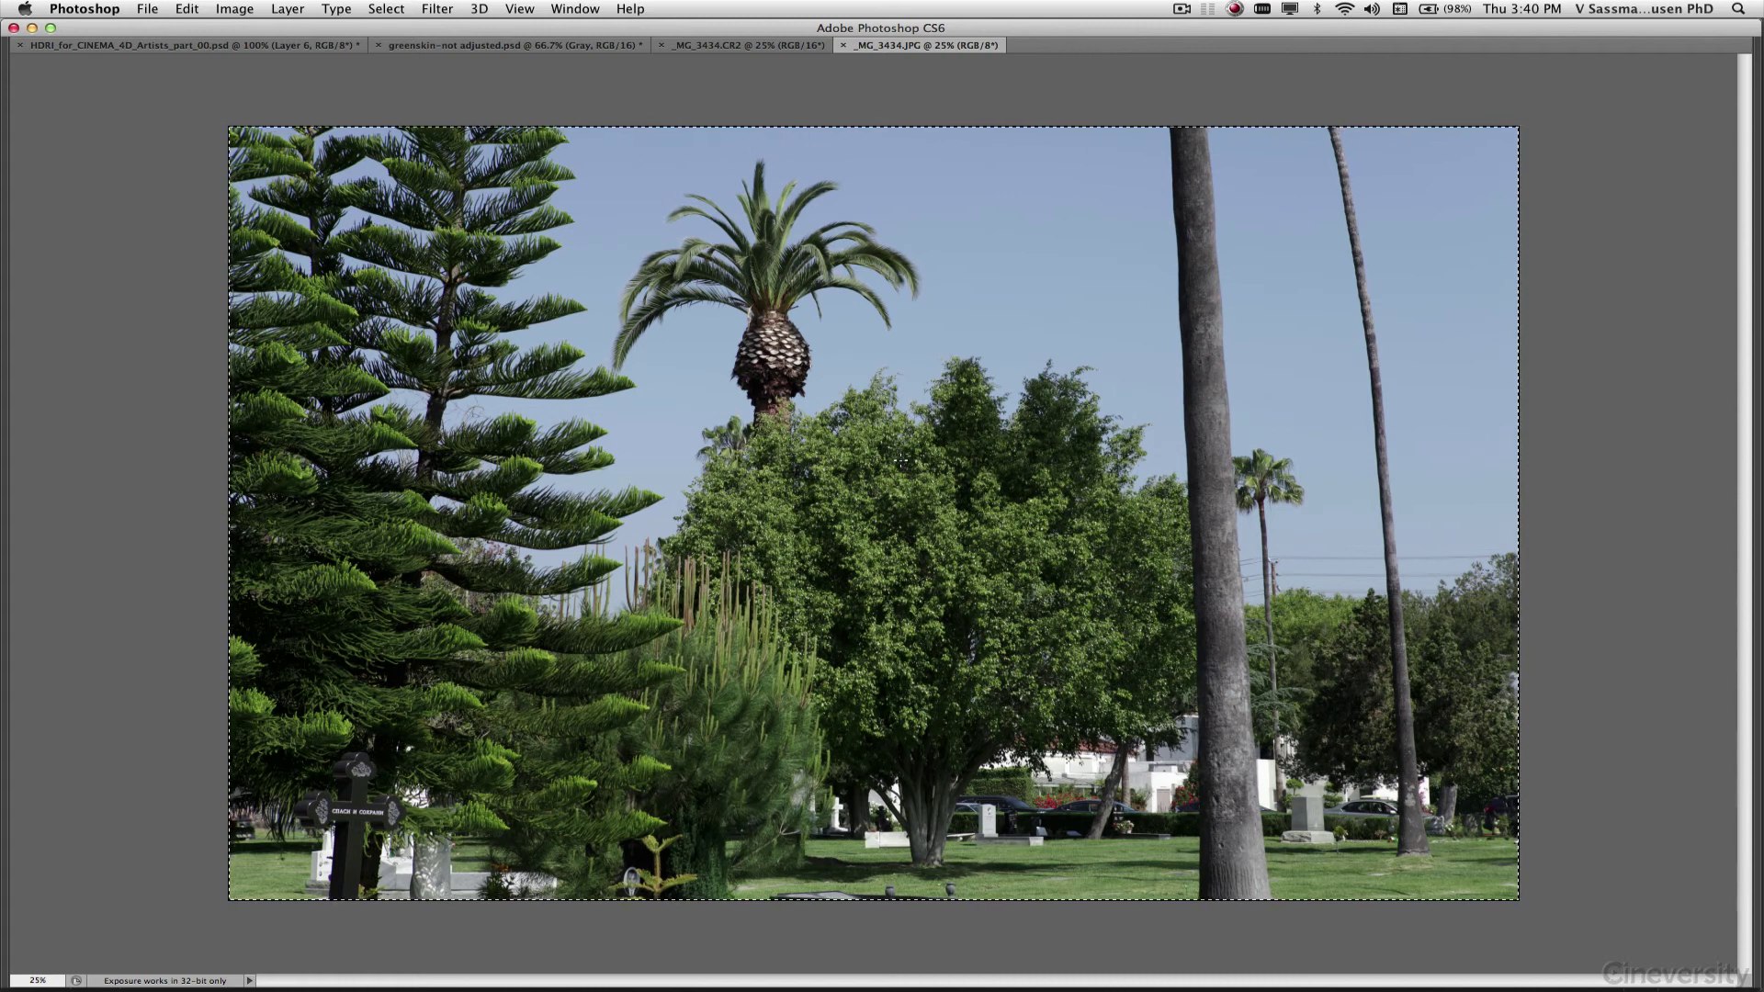
{"action": "key", "text": "super+c"}
{"action": "left_click", "coordinate": [707, 46]}
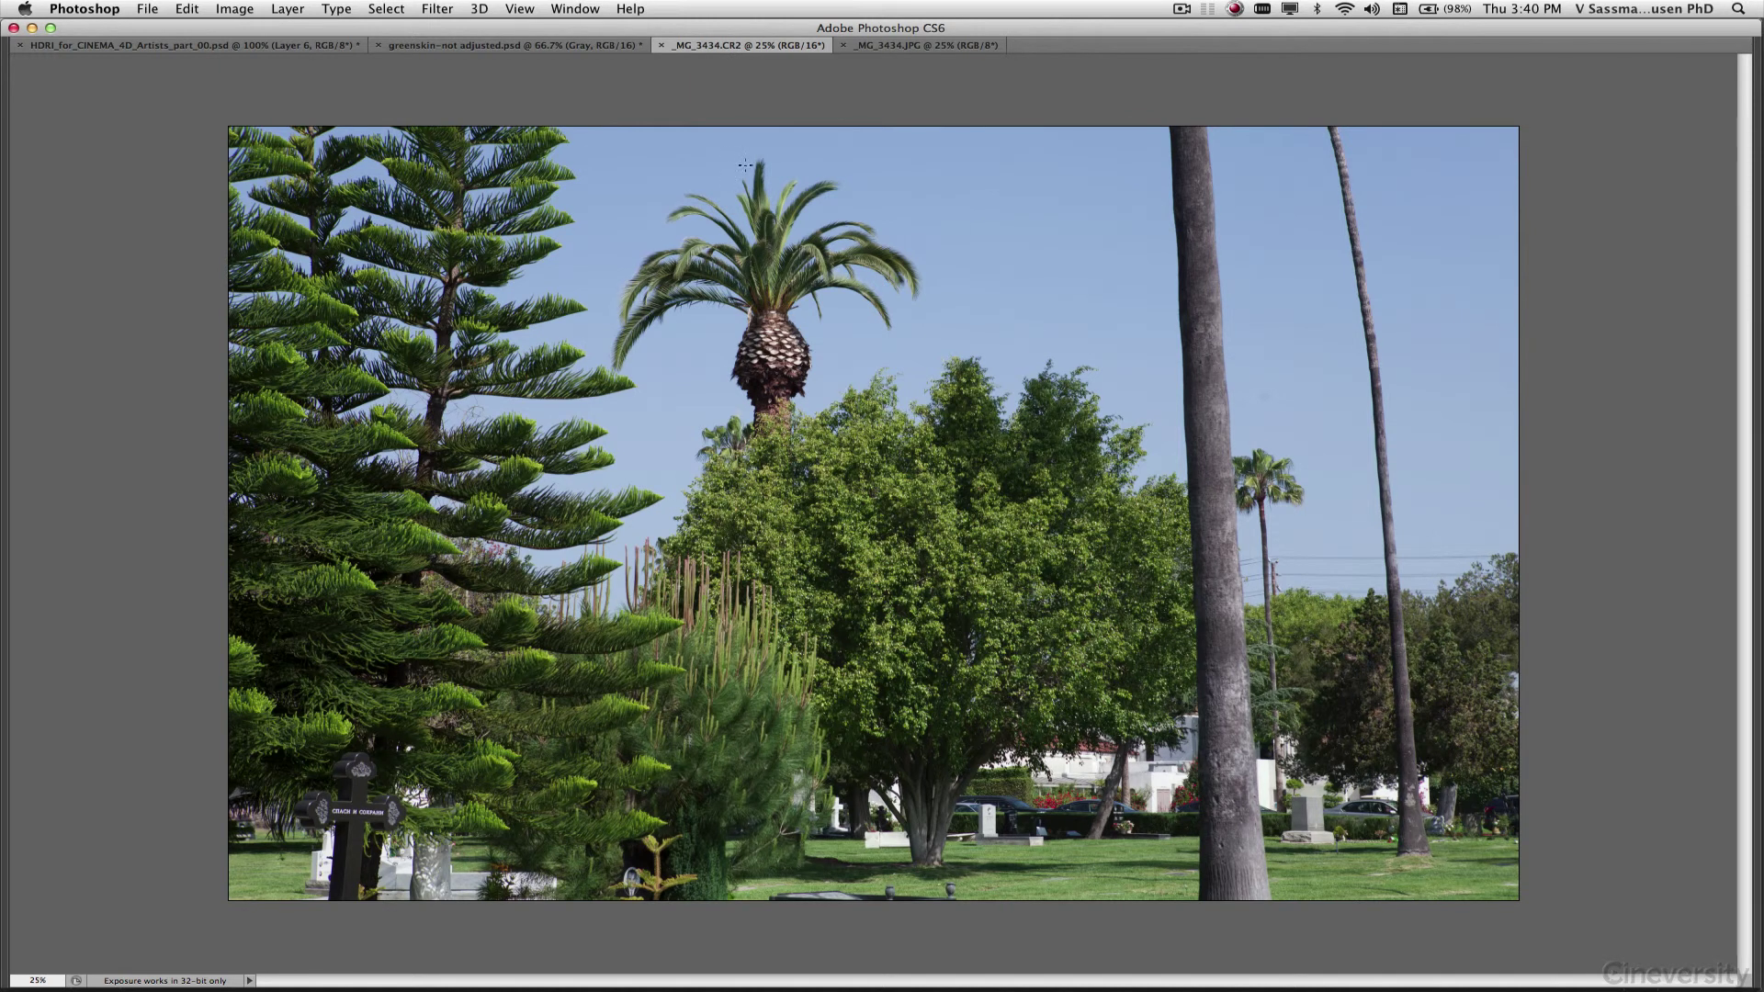
{"action": "key", "text": "super+v"}
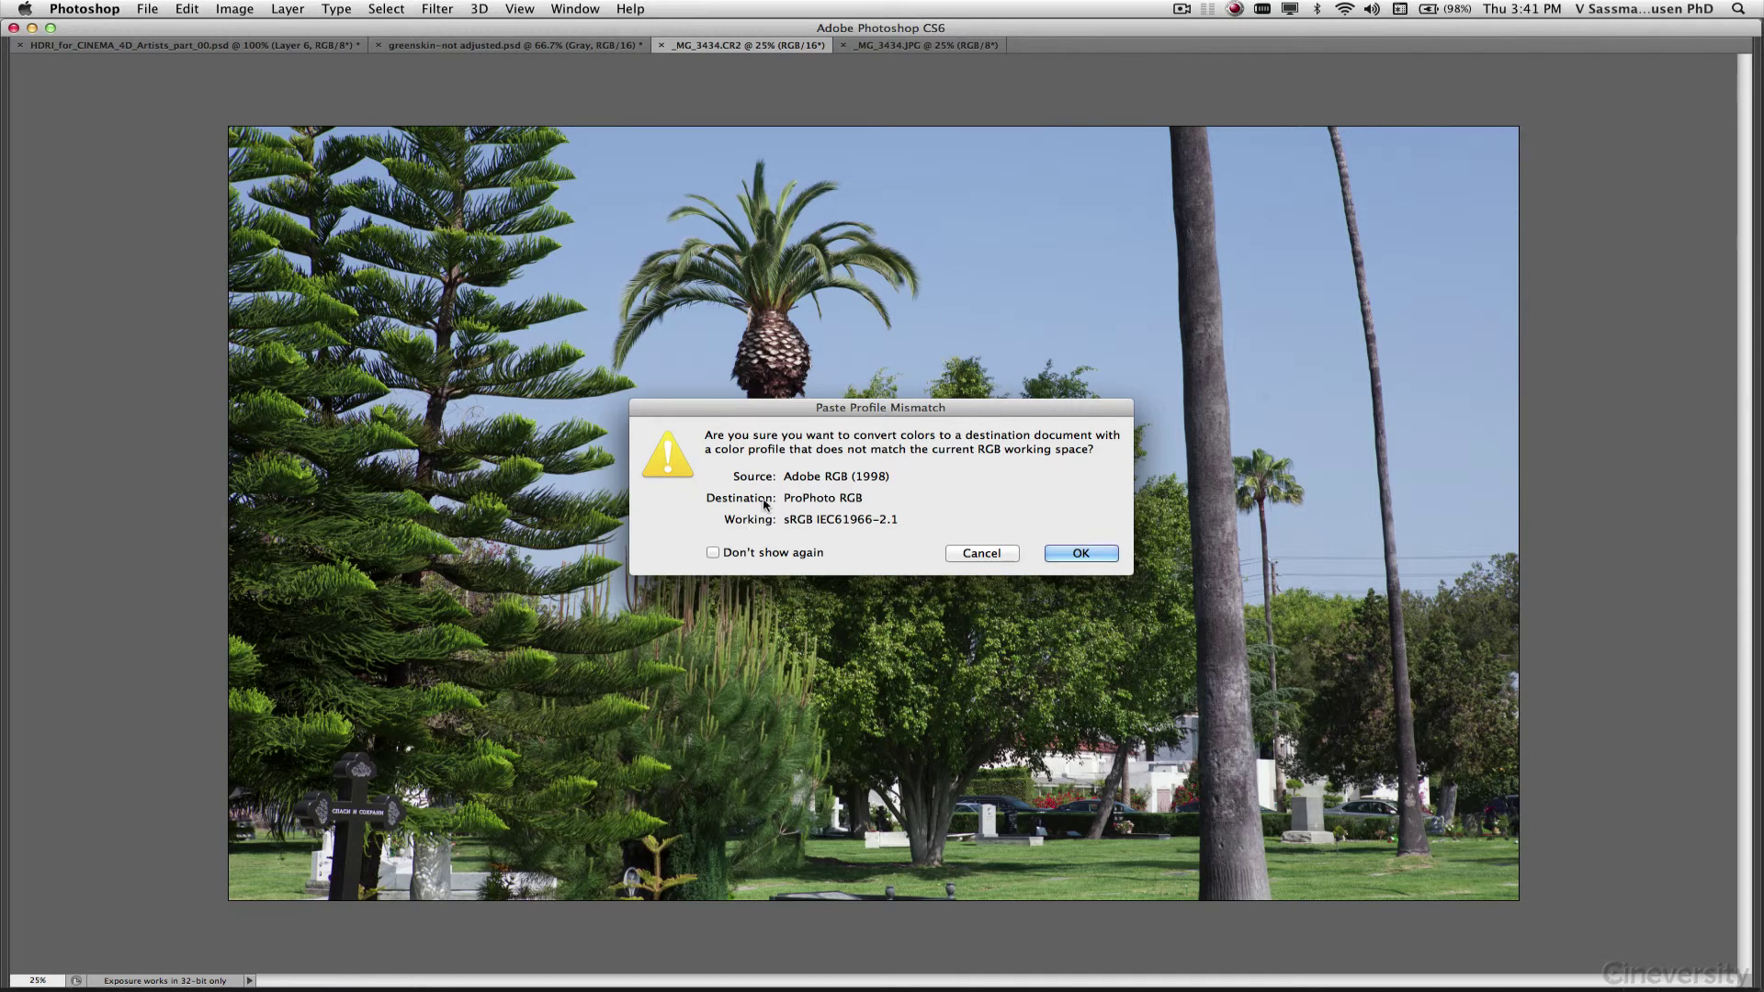
{"action": "left_click", "coordinate": [1089, 555]}
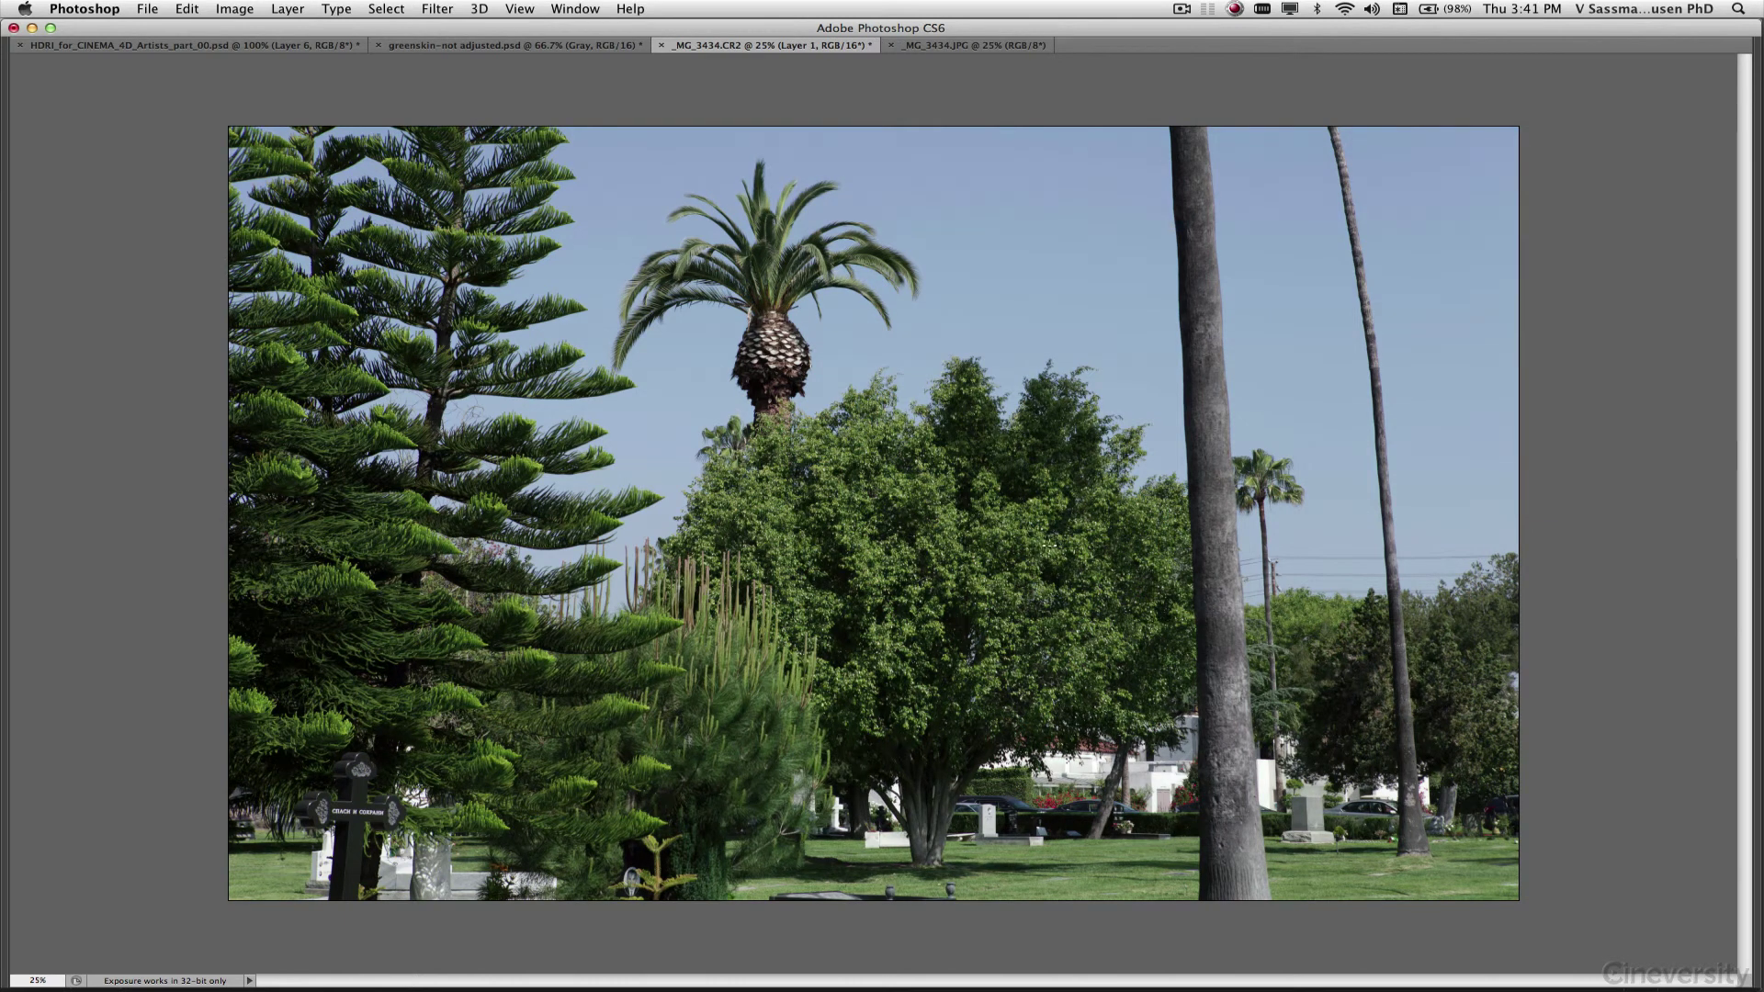
{"action": "key", "text": "Tab"}
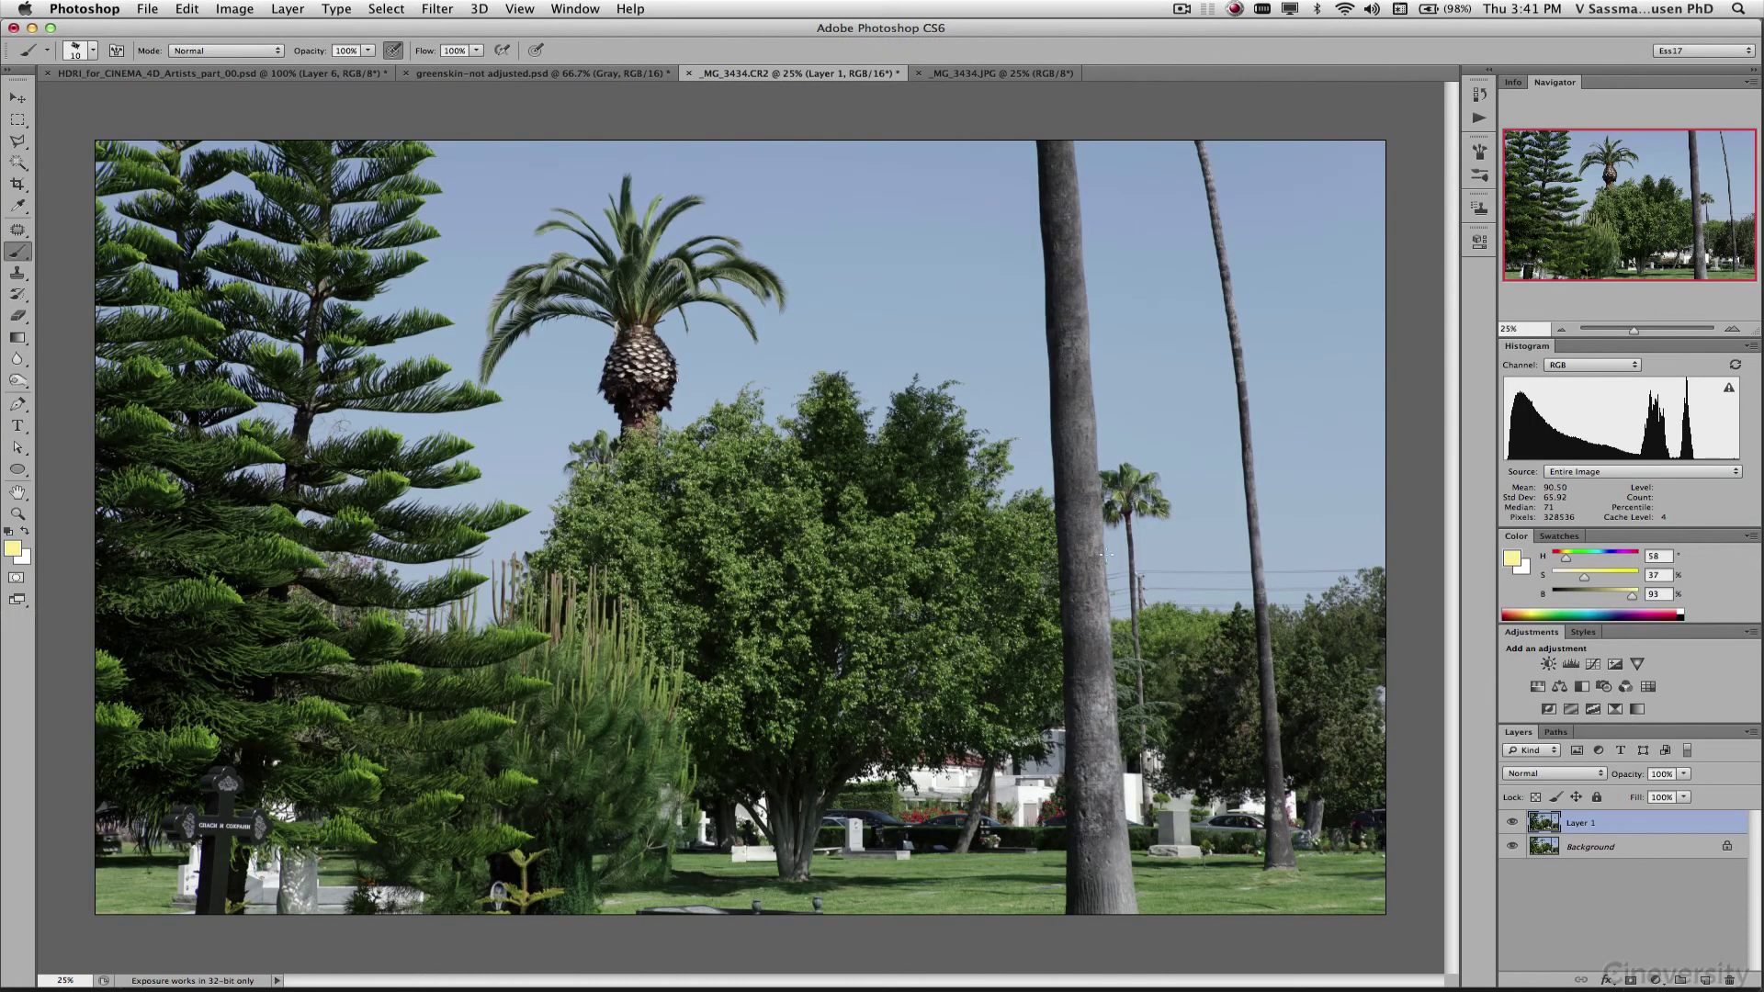
- Rename Layer 1 to 'jpg'
{"action": "double_click", "coordinate": [1582, 823]}
{"action": "key", "text": "BackSpace"}
{"action": "type", "text": "jpg"}
{"action": "left_click", "coordinate": [1585, 904]}
- Set the jpg layer's blend mode to Difference
{"action": "left_click", "coordinate": [1551, 823]}
{"action": "left_click", "coordinate": [1554, 777]}
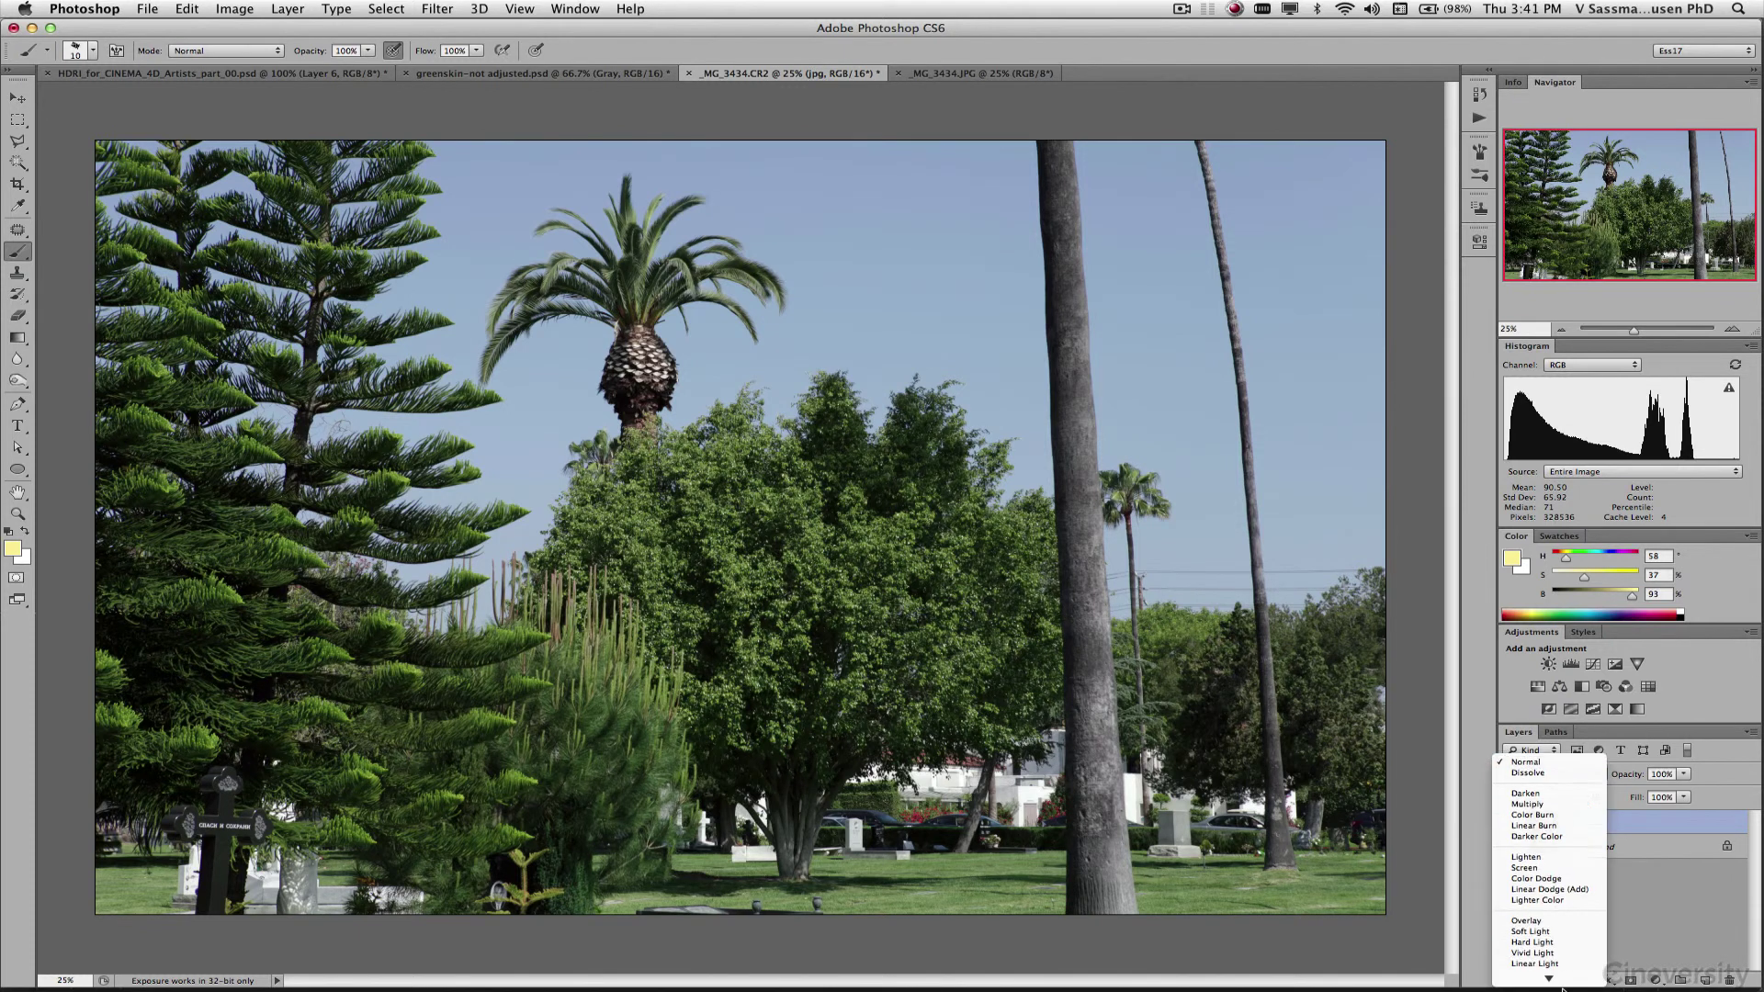
{"action": "left_click", "coordinate": [1568, 933]}
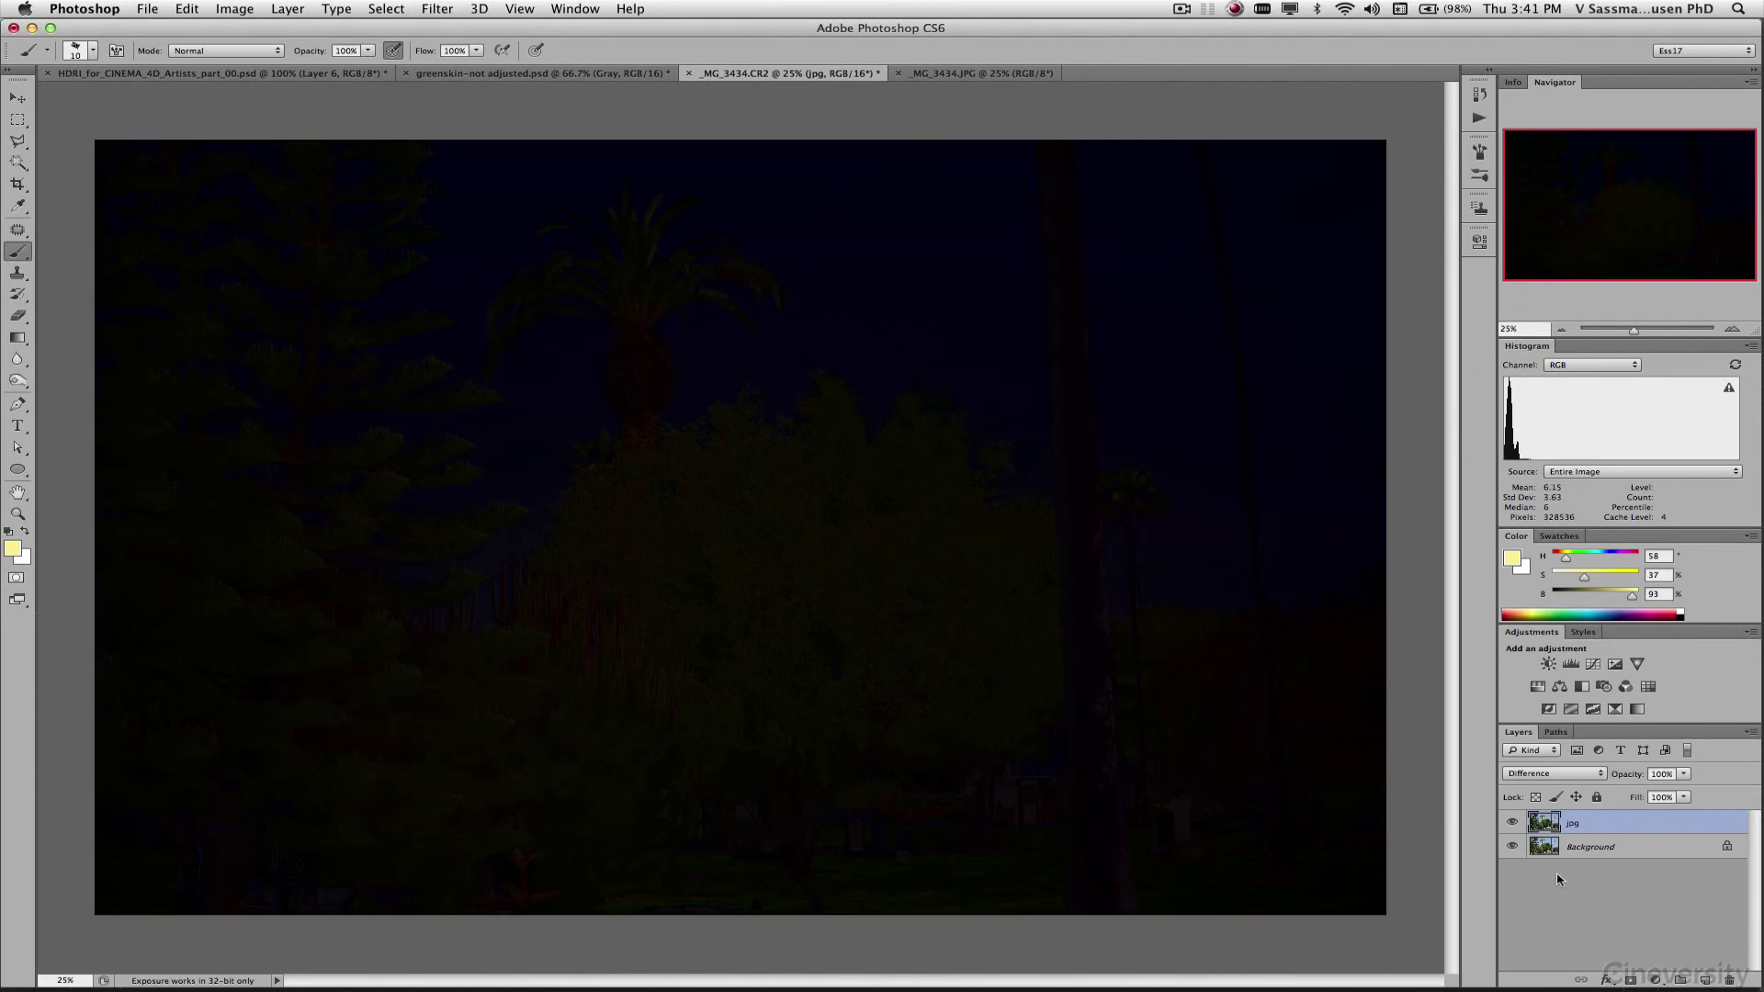
- Brighten the difference image with Levels, setting the white input to about 27
{"action": "left_click", "coordinate": [1655, 979]}
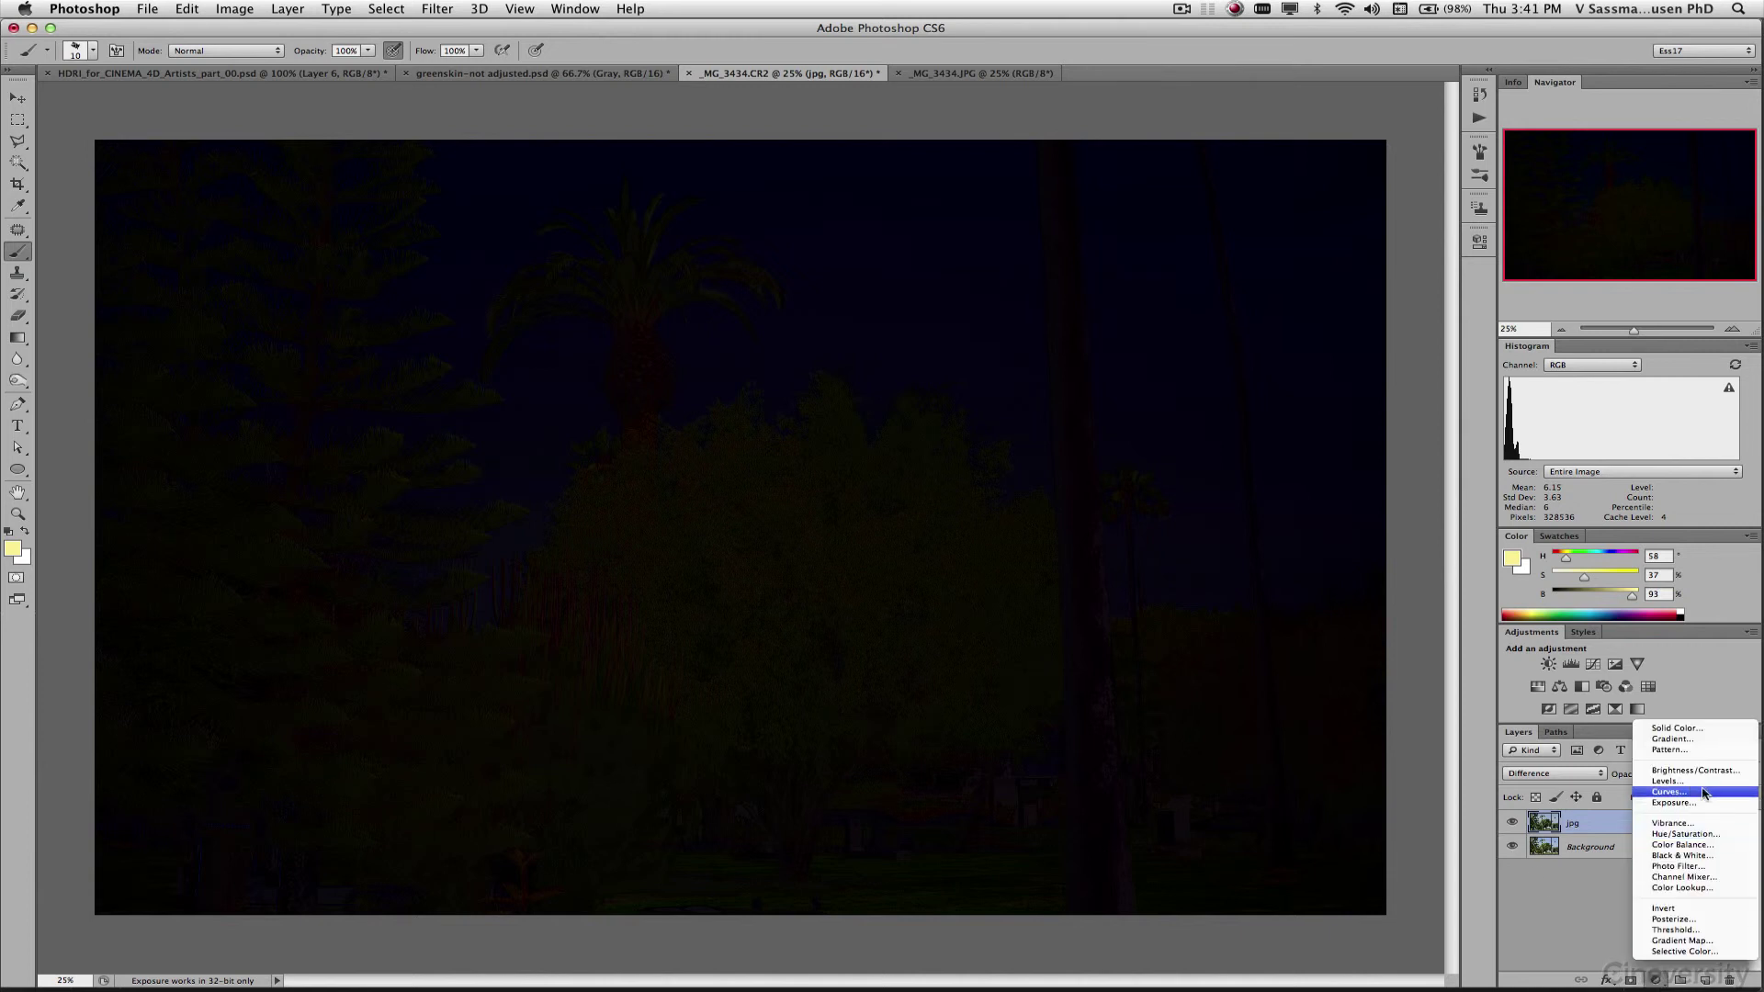
{"action": "key", "text": "Escape"}
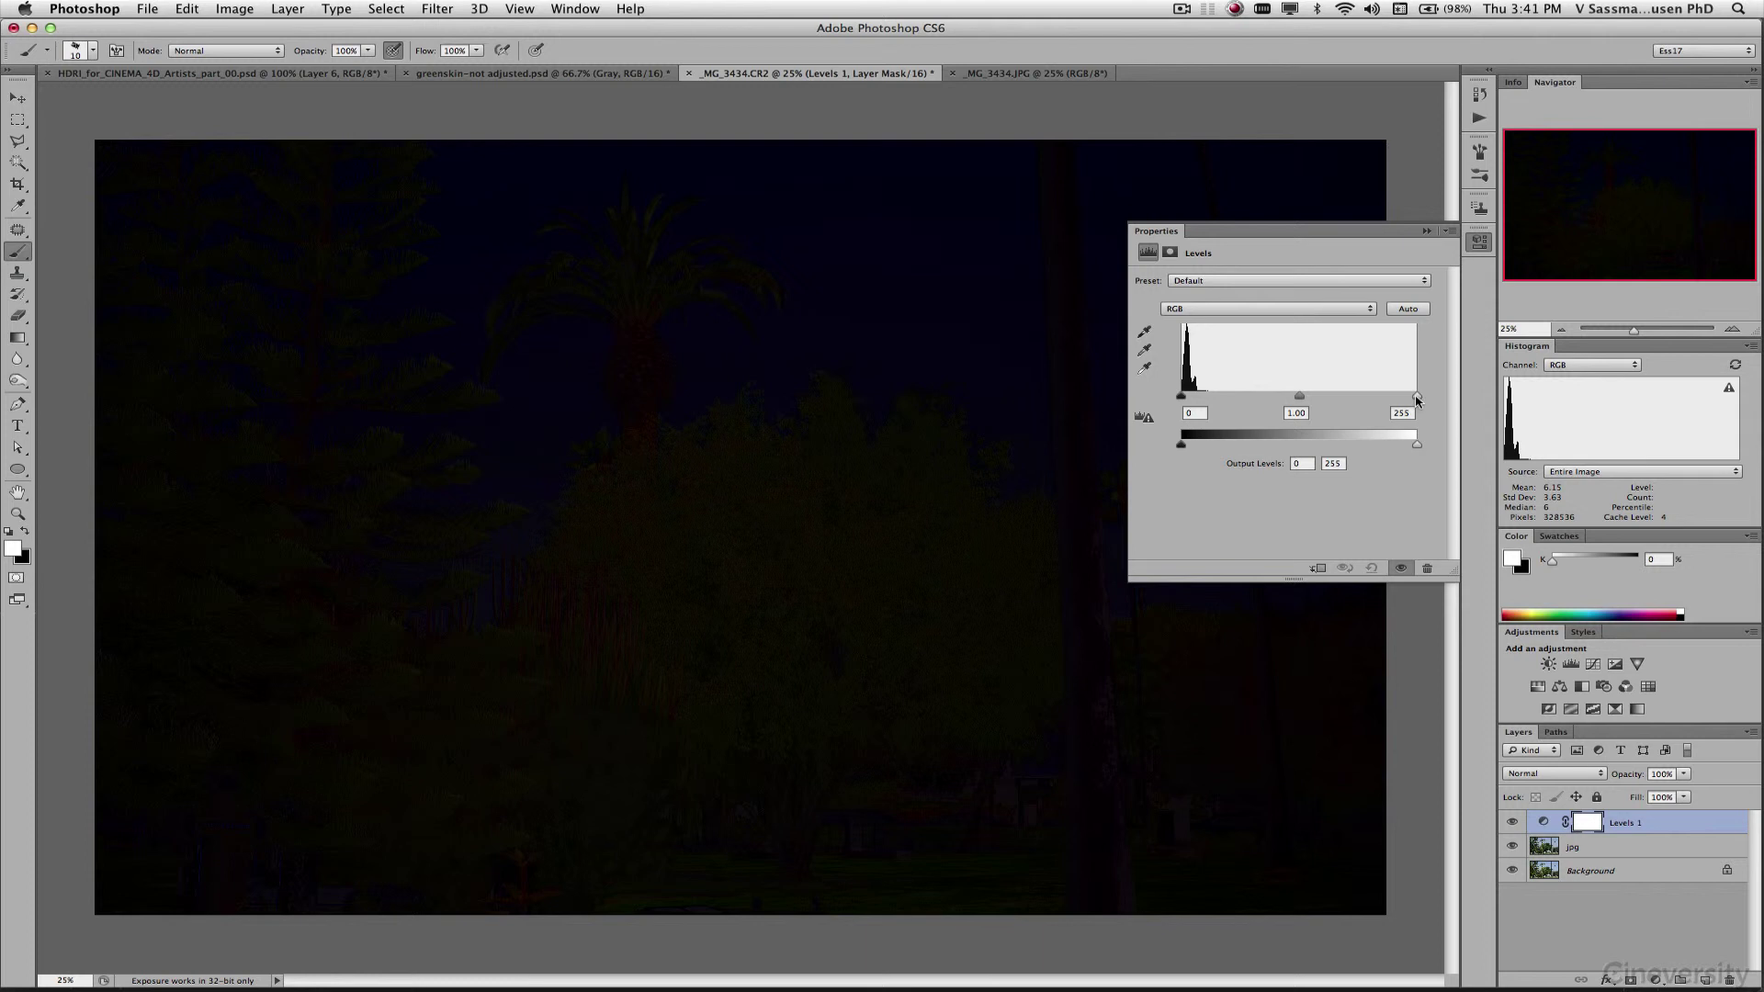
{"action": "left_click_drag", "start_coordinate": [1416, 398], "coordinate": [1206, 407]}
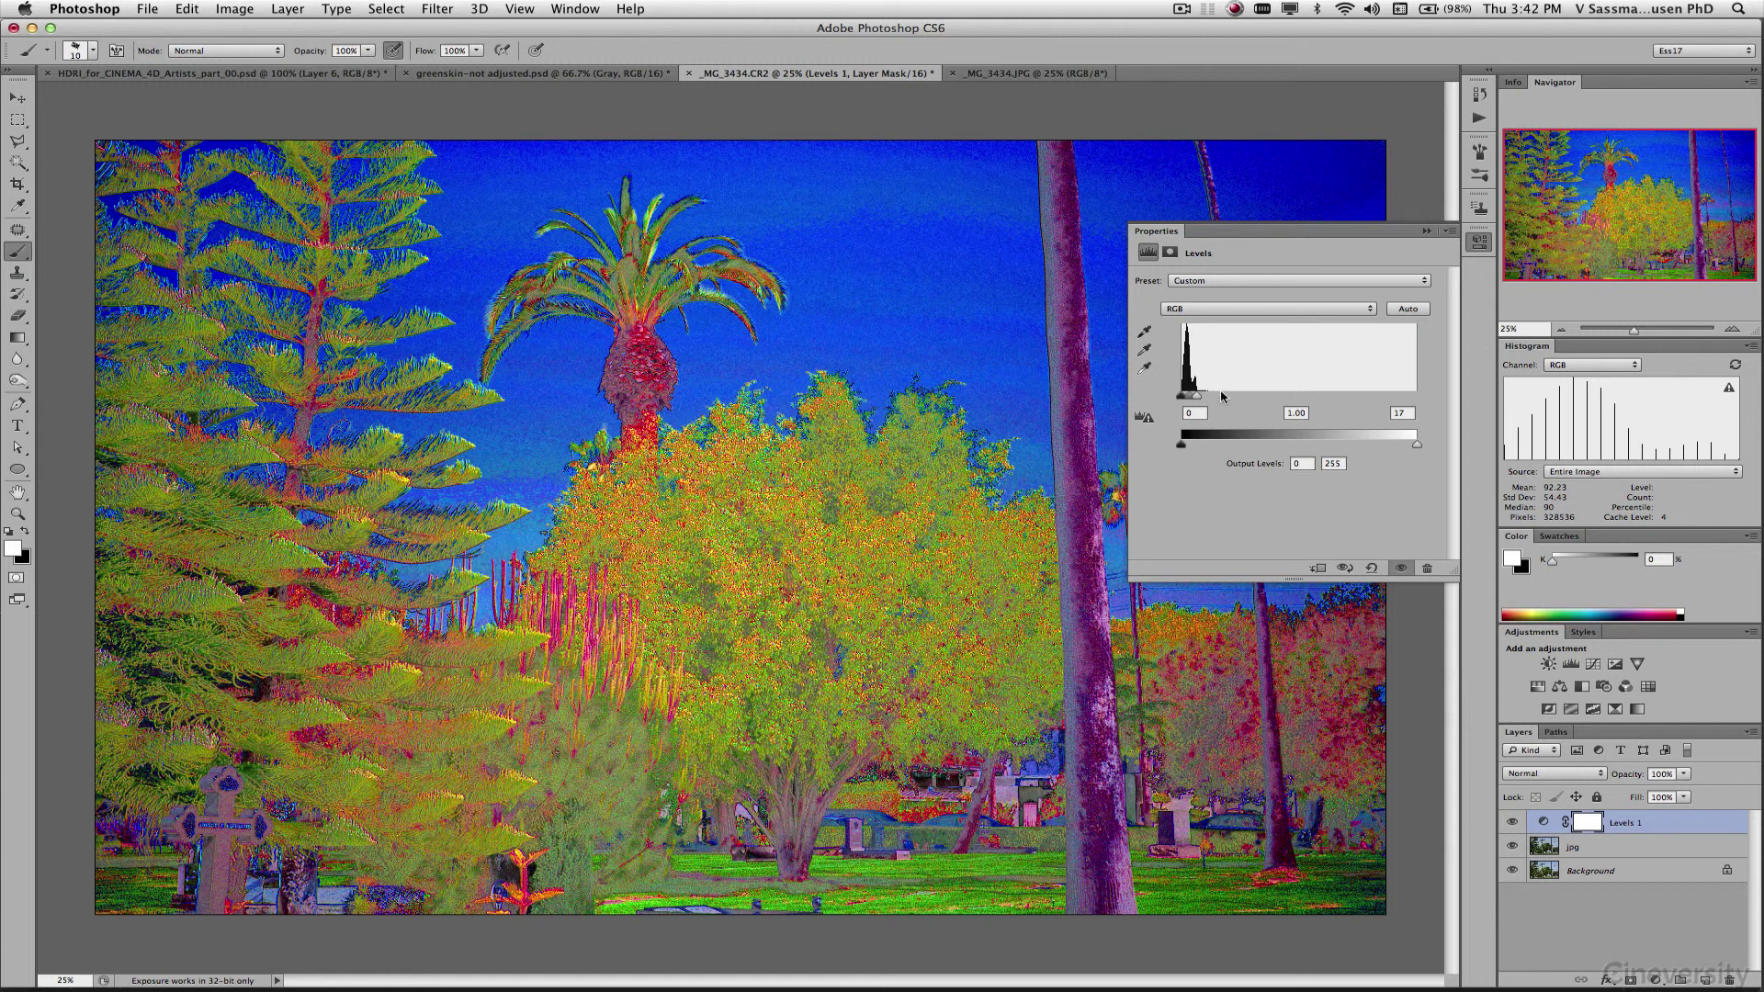
{"action": "left_click_drag", "start_coordinate": [1197, 400], "coordinate": [1207, 401]}
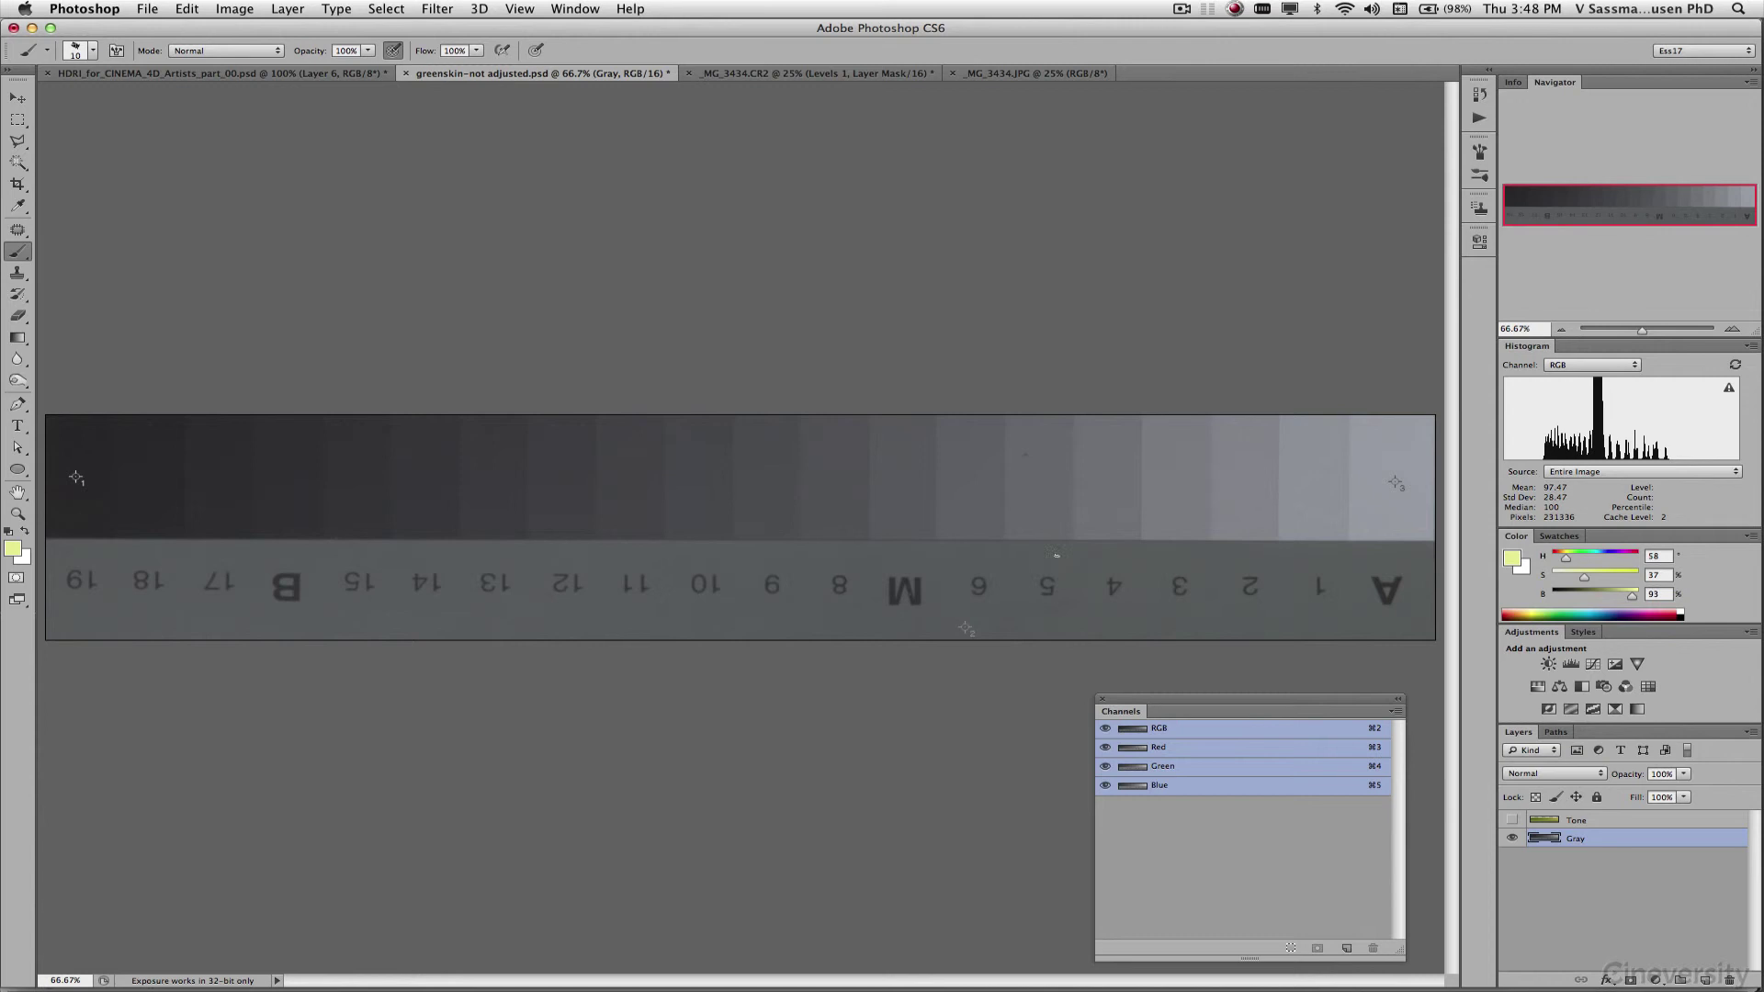
- Turn on the Tone layer, select it, and change its blend mode to Difference
{"action": "left_click", "coordinate": [1512, 820]}
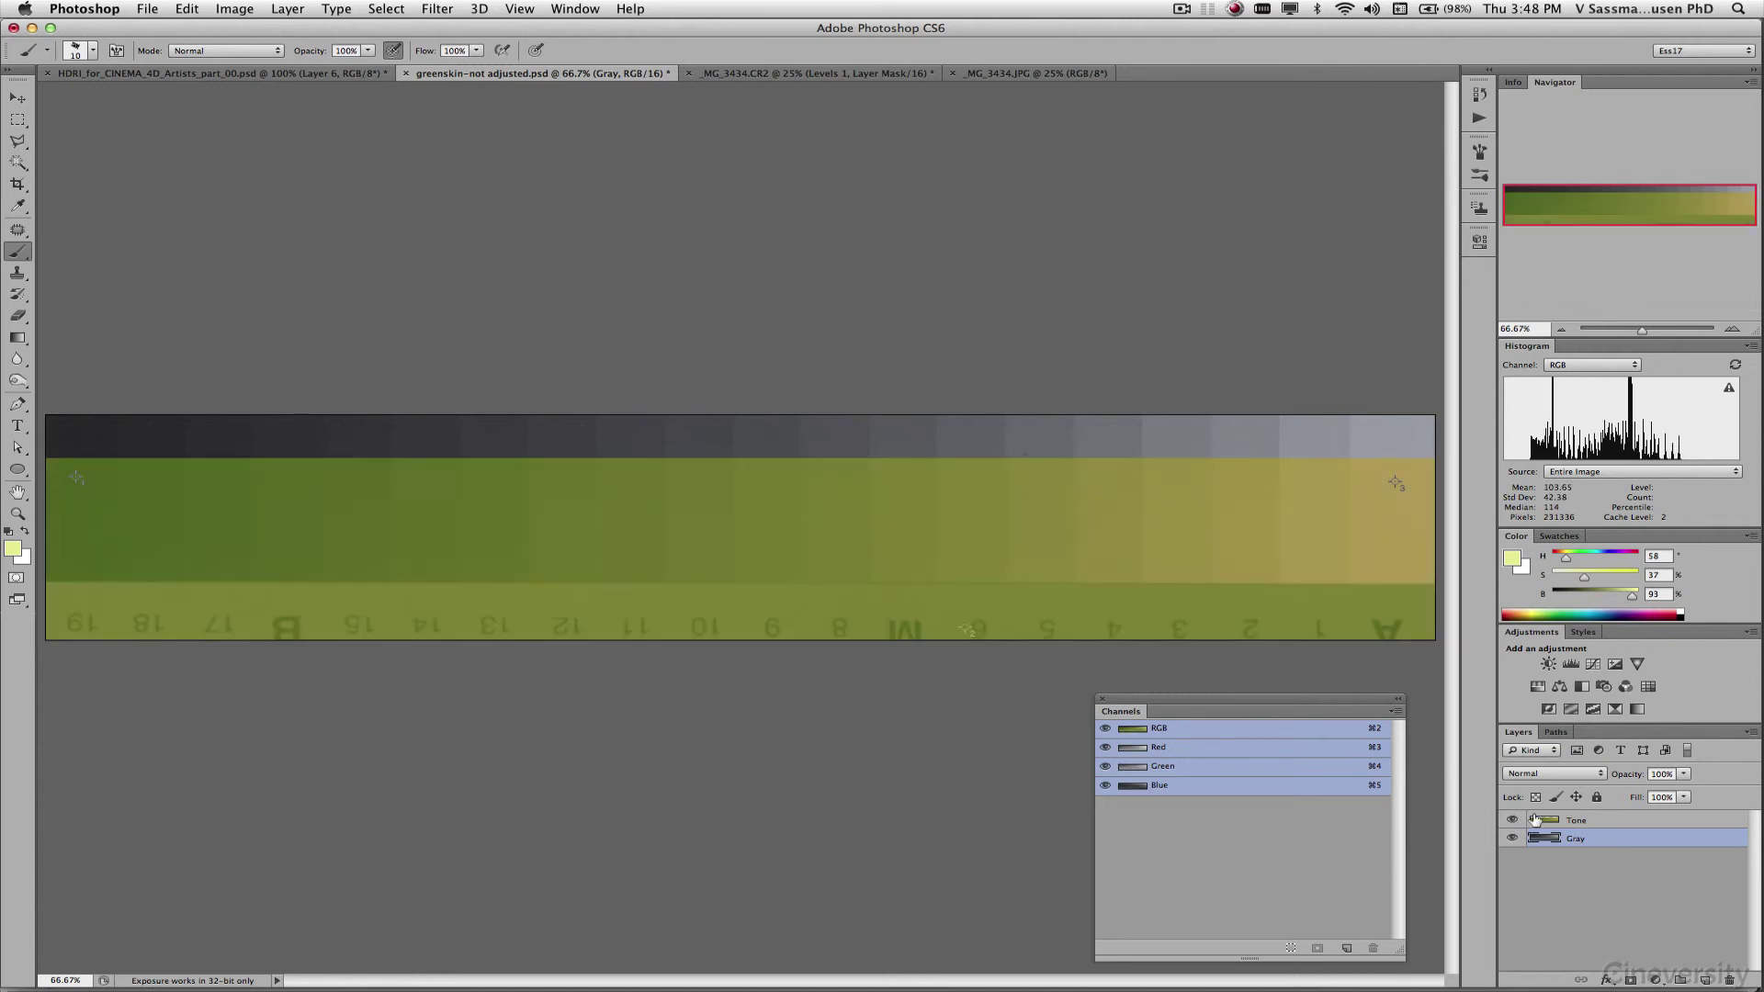
{"action": "mouse_move", "coordinate": [1537, 811]}
{"action": "left_mouse_down"}
{"action": "mouse_move", "coordinate": [1524, 837]}
{"action": "mouse_move", "coordinate": [1548, 829]}
{"action": "left_mouse_up"}
{"action": "left_click", "coordinate": [1598, 822]}
{"action": "left_click", "coordinate": [1554, 781]}
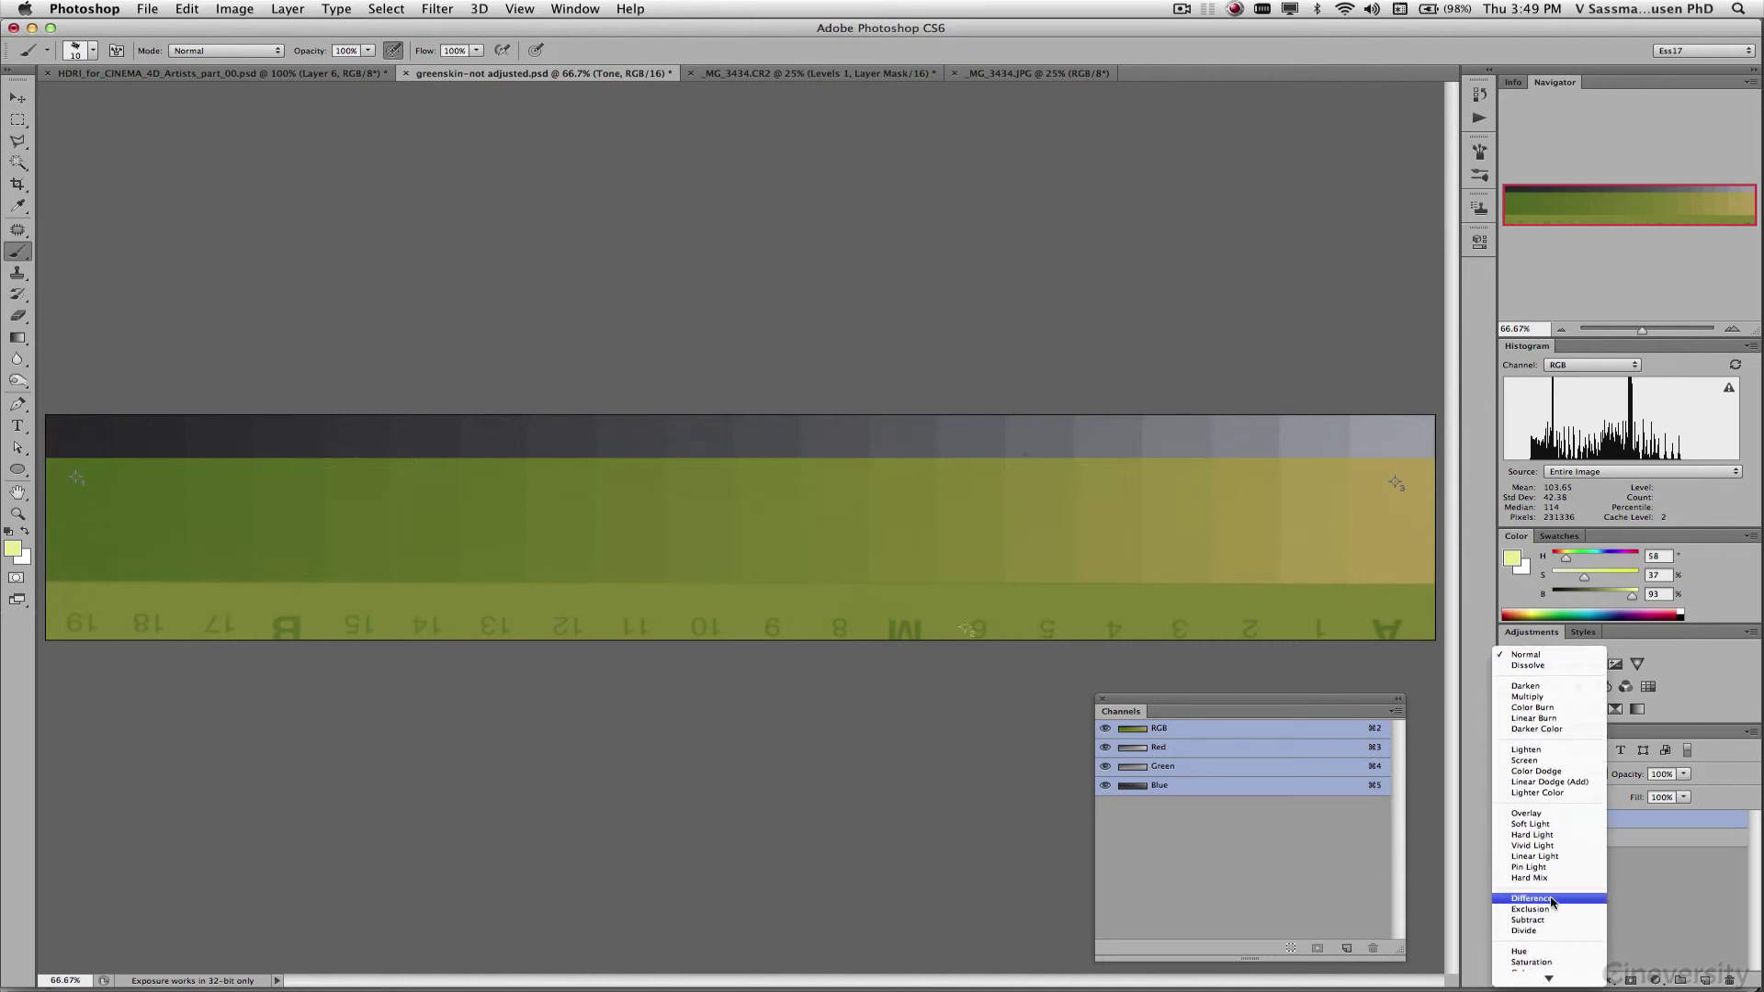
{"action": "left_click", "coordinate": [1557, 901]}
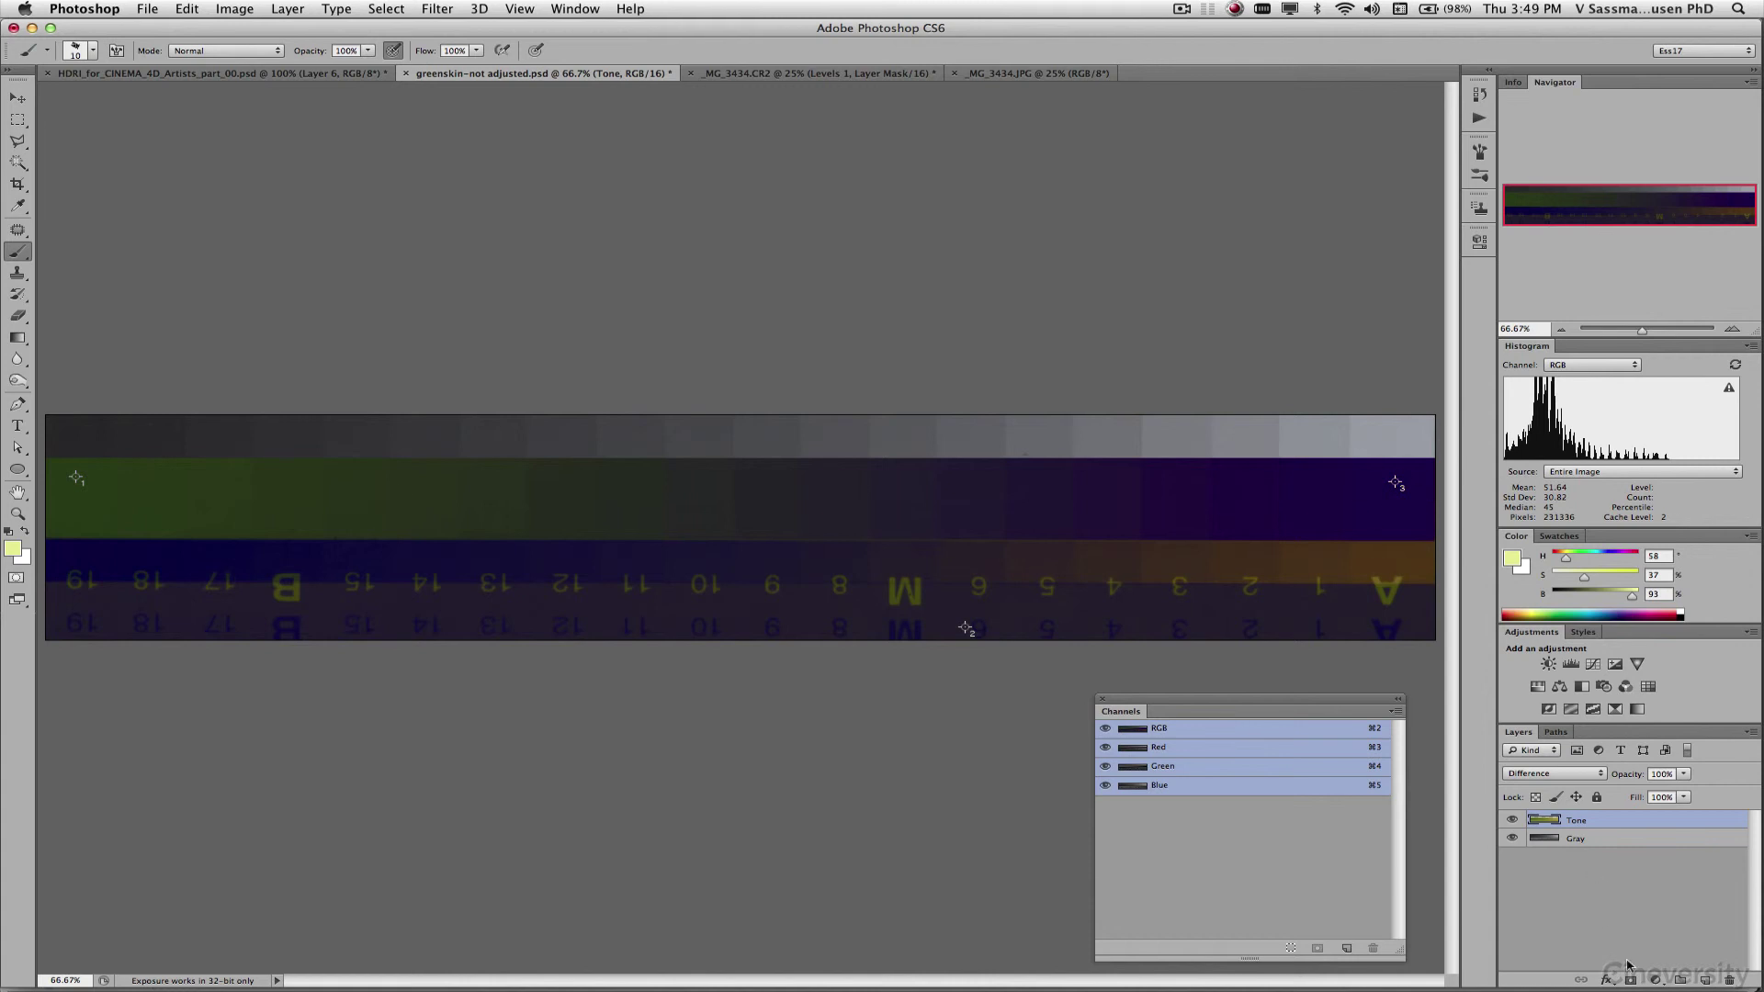
- Add a Curves 1 adjustment layer, move its Properties panel aside, and clip it to Tone
{"action": "left_click", "coordinate": [1655, 980]}
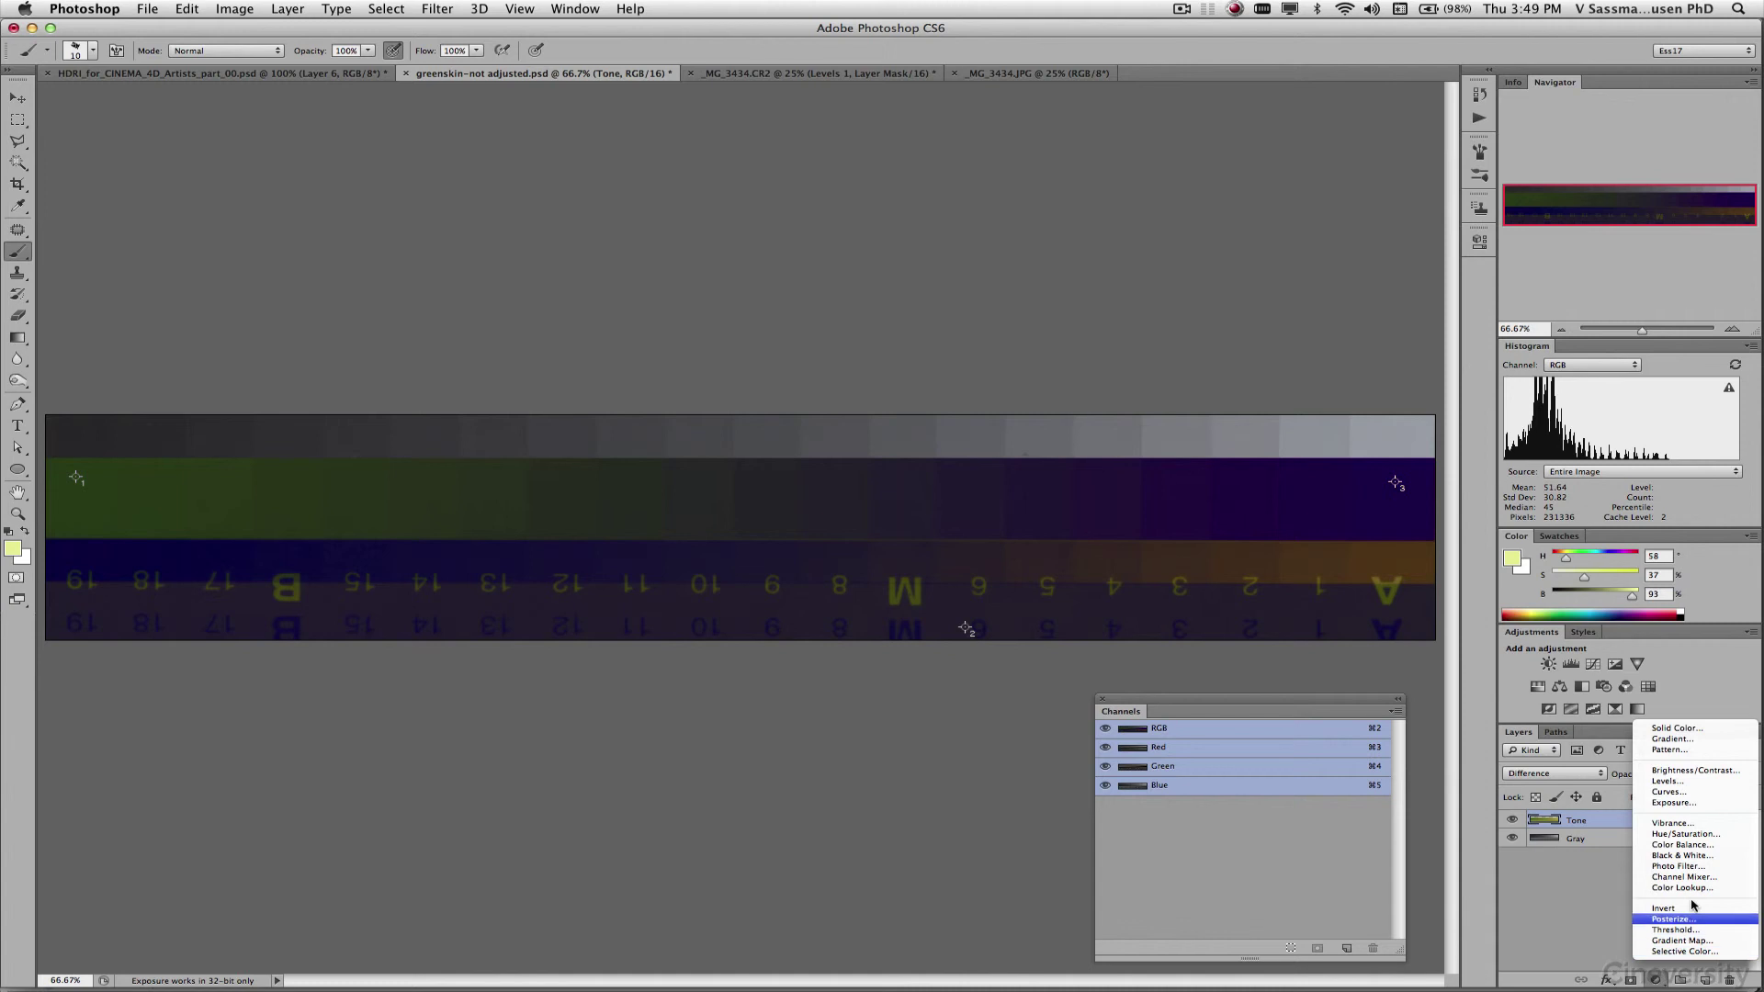
{"action": "left_click", "coordinate": [1700, 793]}
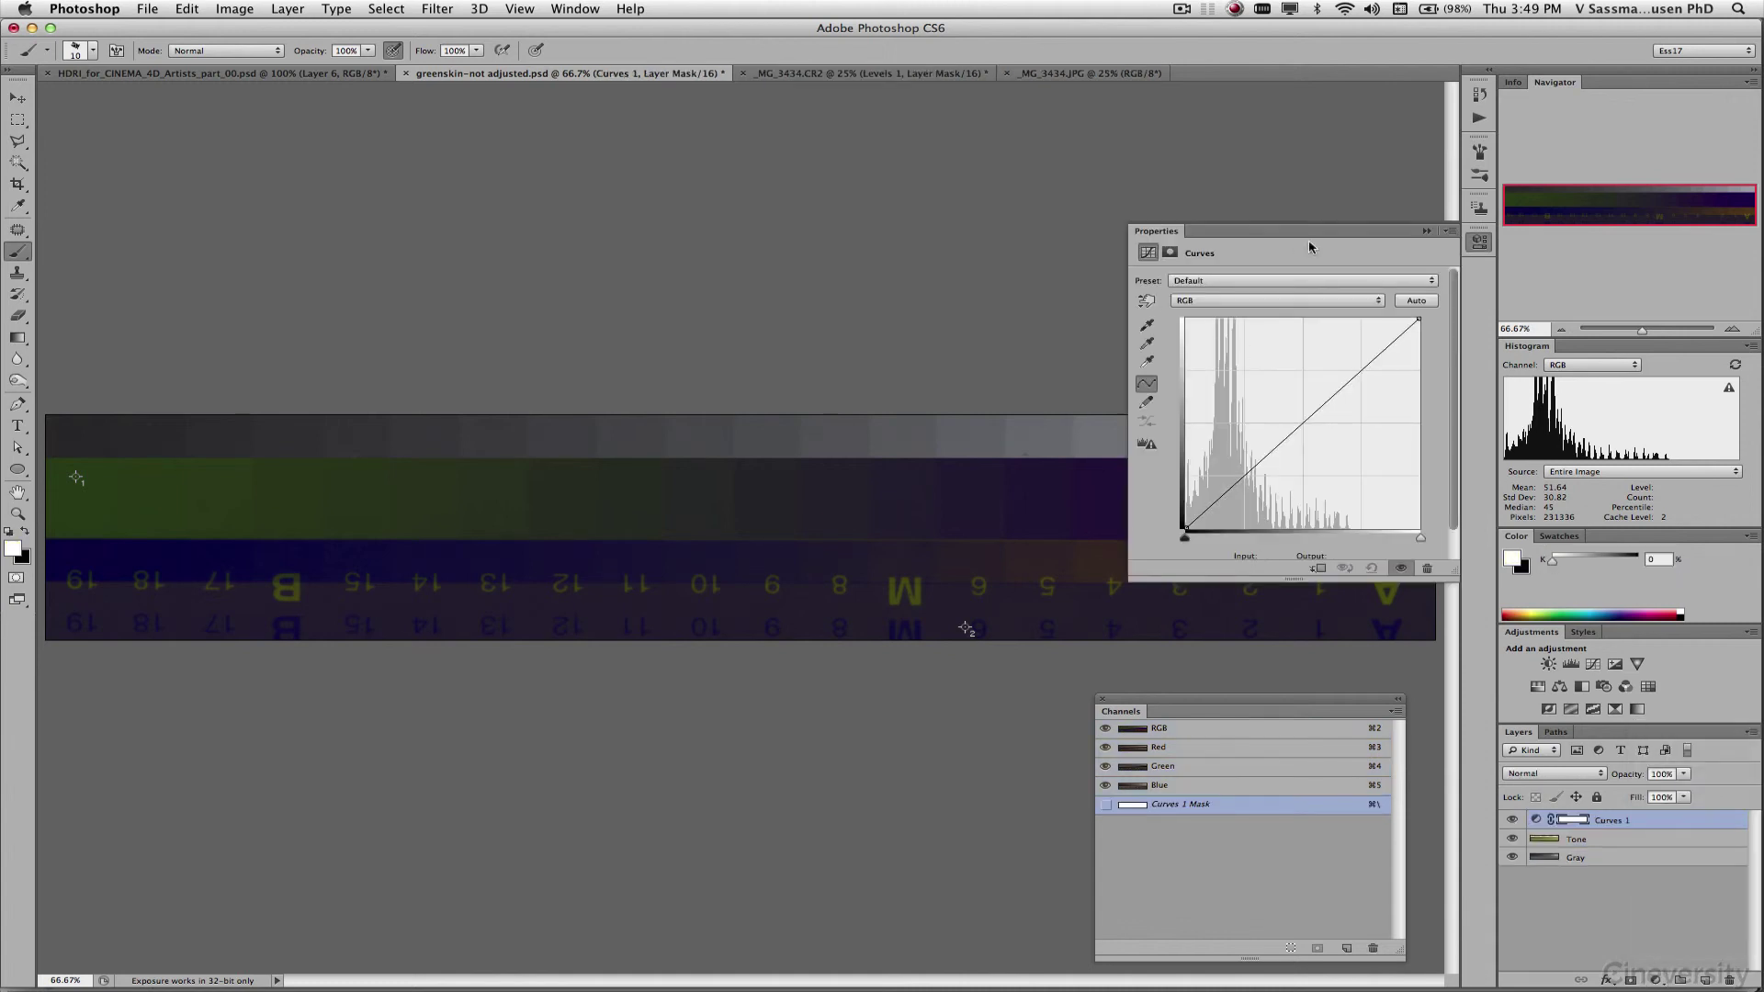
{"action": "left_click_drag", "start_coordinate": [1326, 226], "coordinate": [1186, 83]}
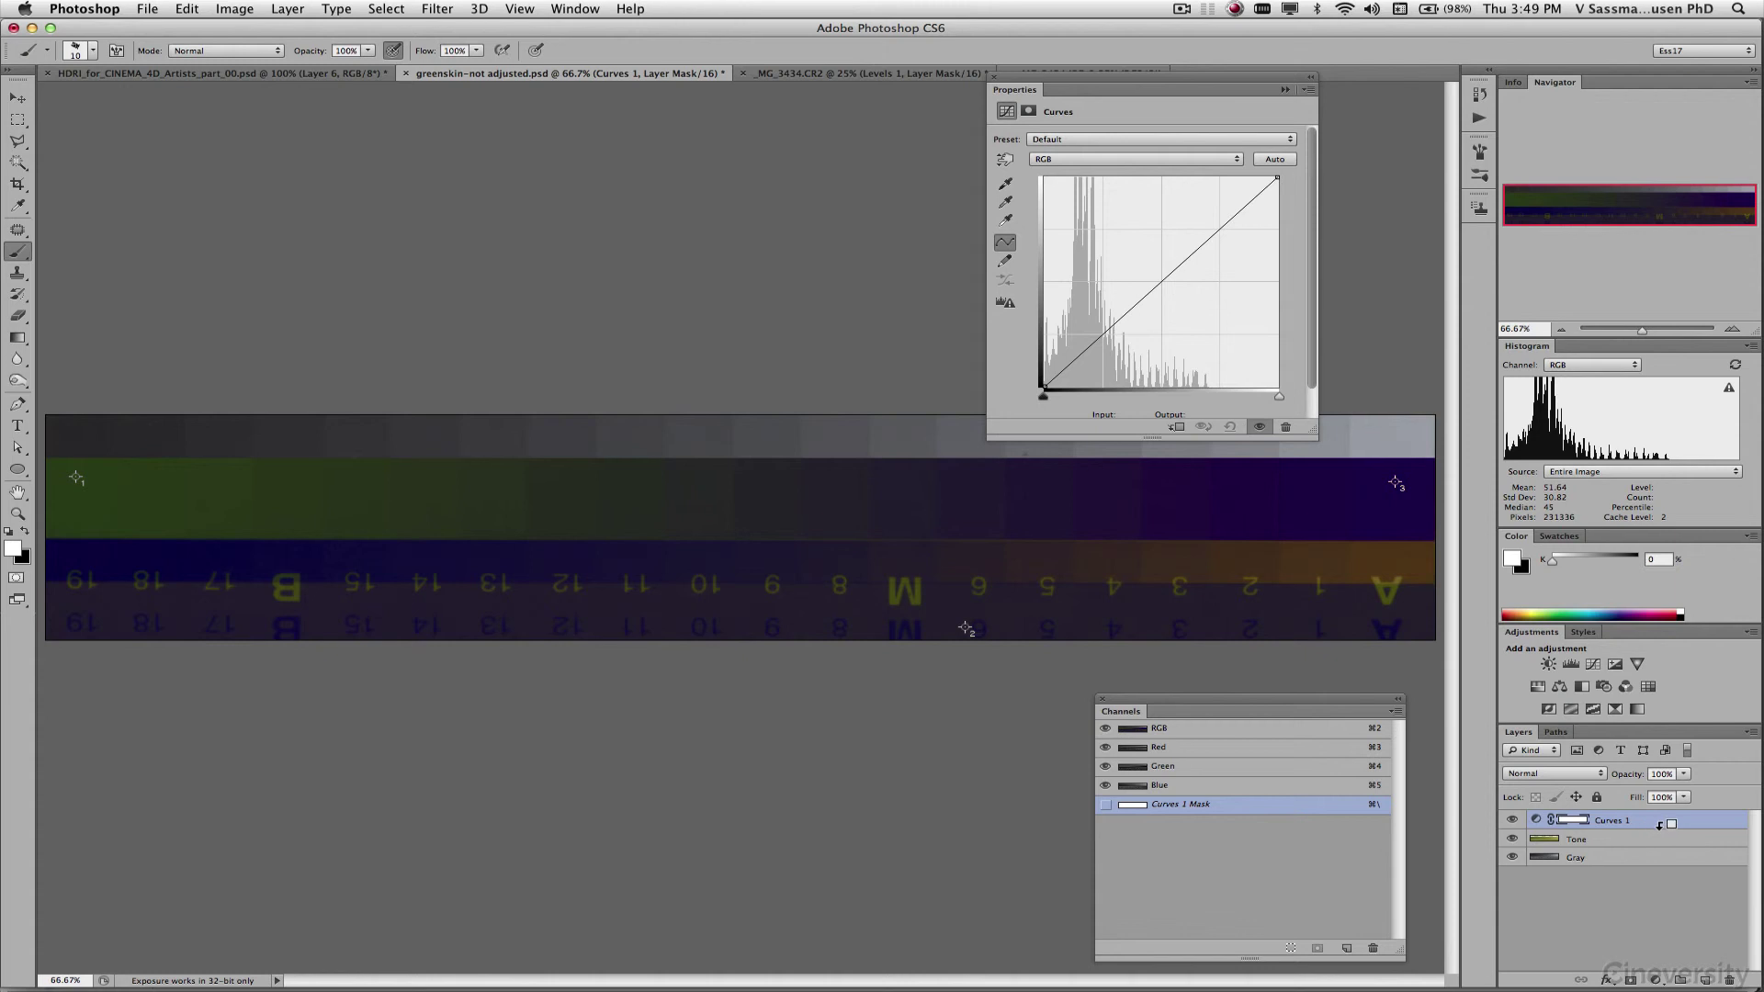
{"action": "left_click", "coordinate": [1659, 825], "text": "alt"}
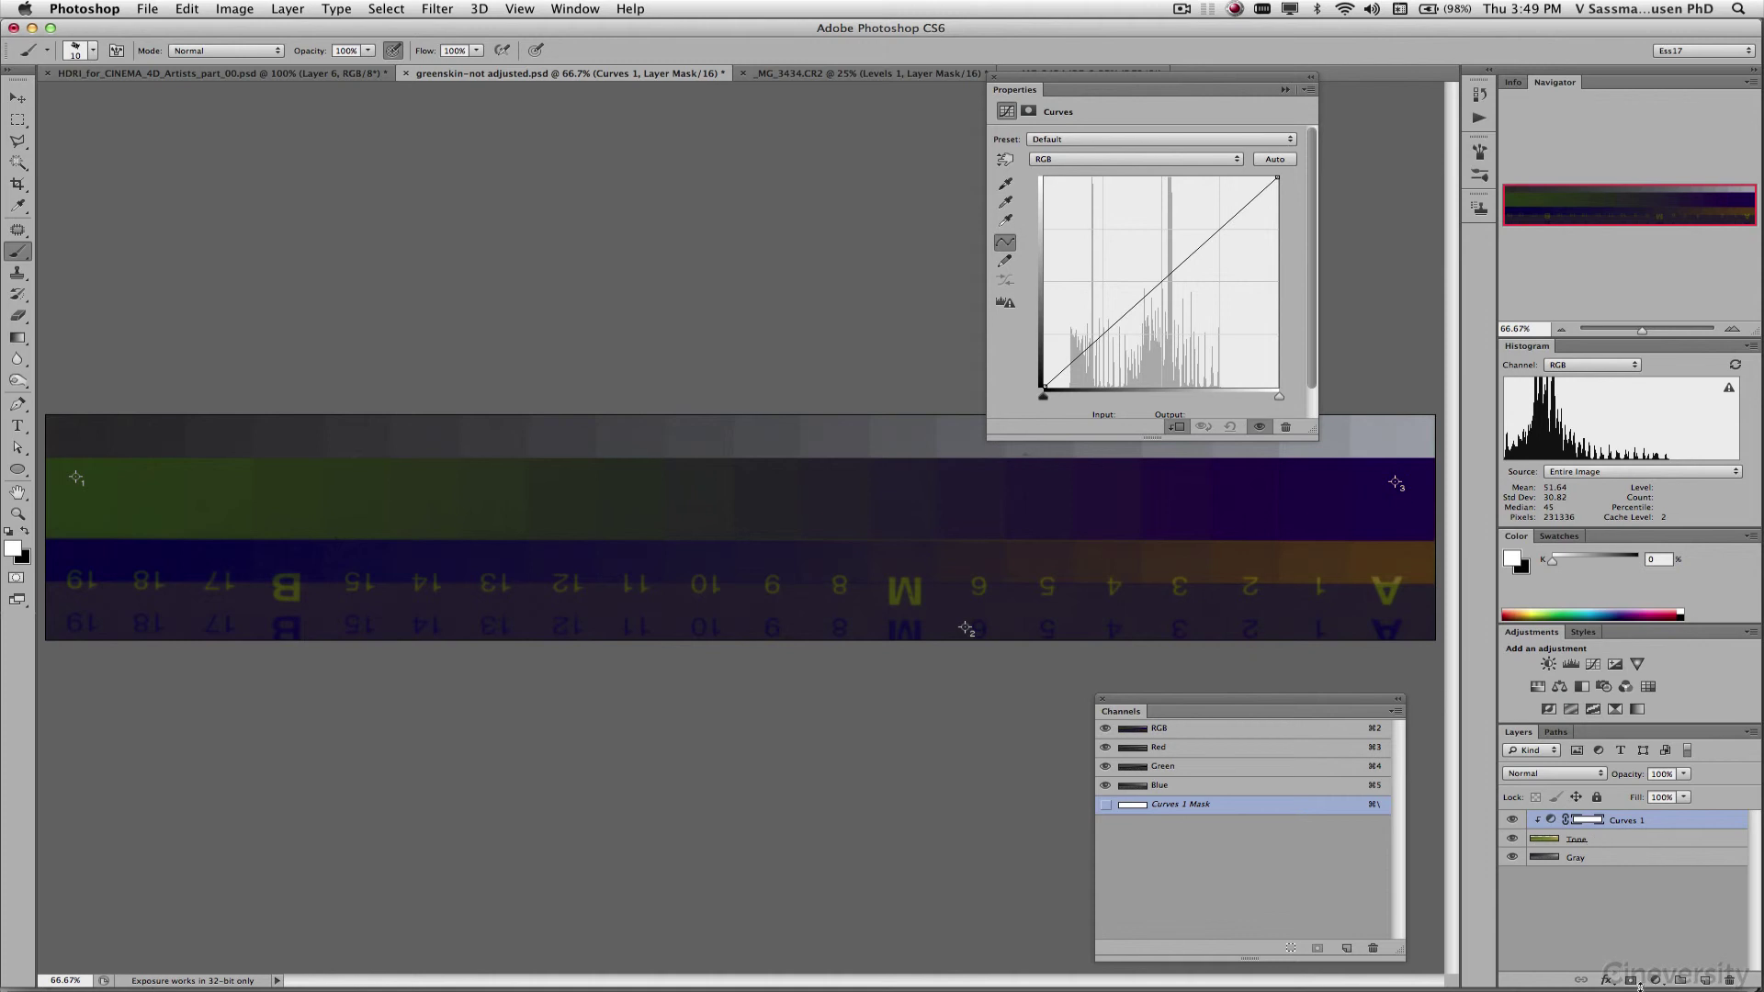
- Add a Levels 1 adjustment layer on top with white input at 92
{"action": "left_click", "coordinate": [1656, 980]}
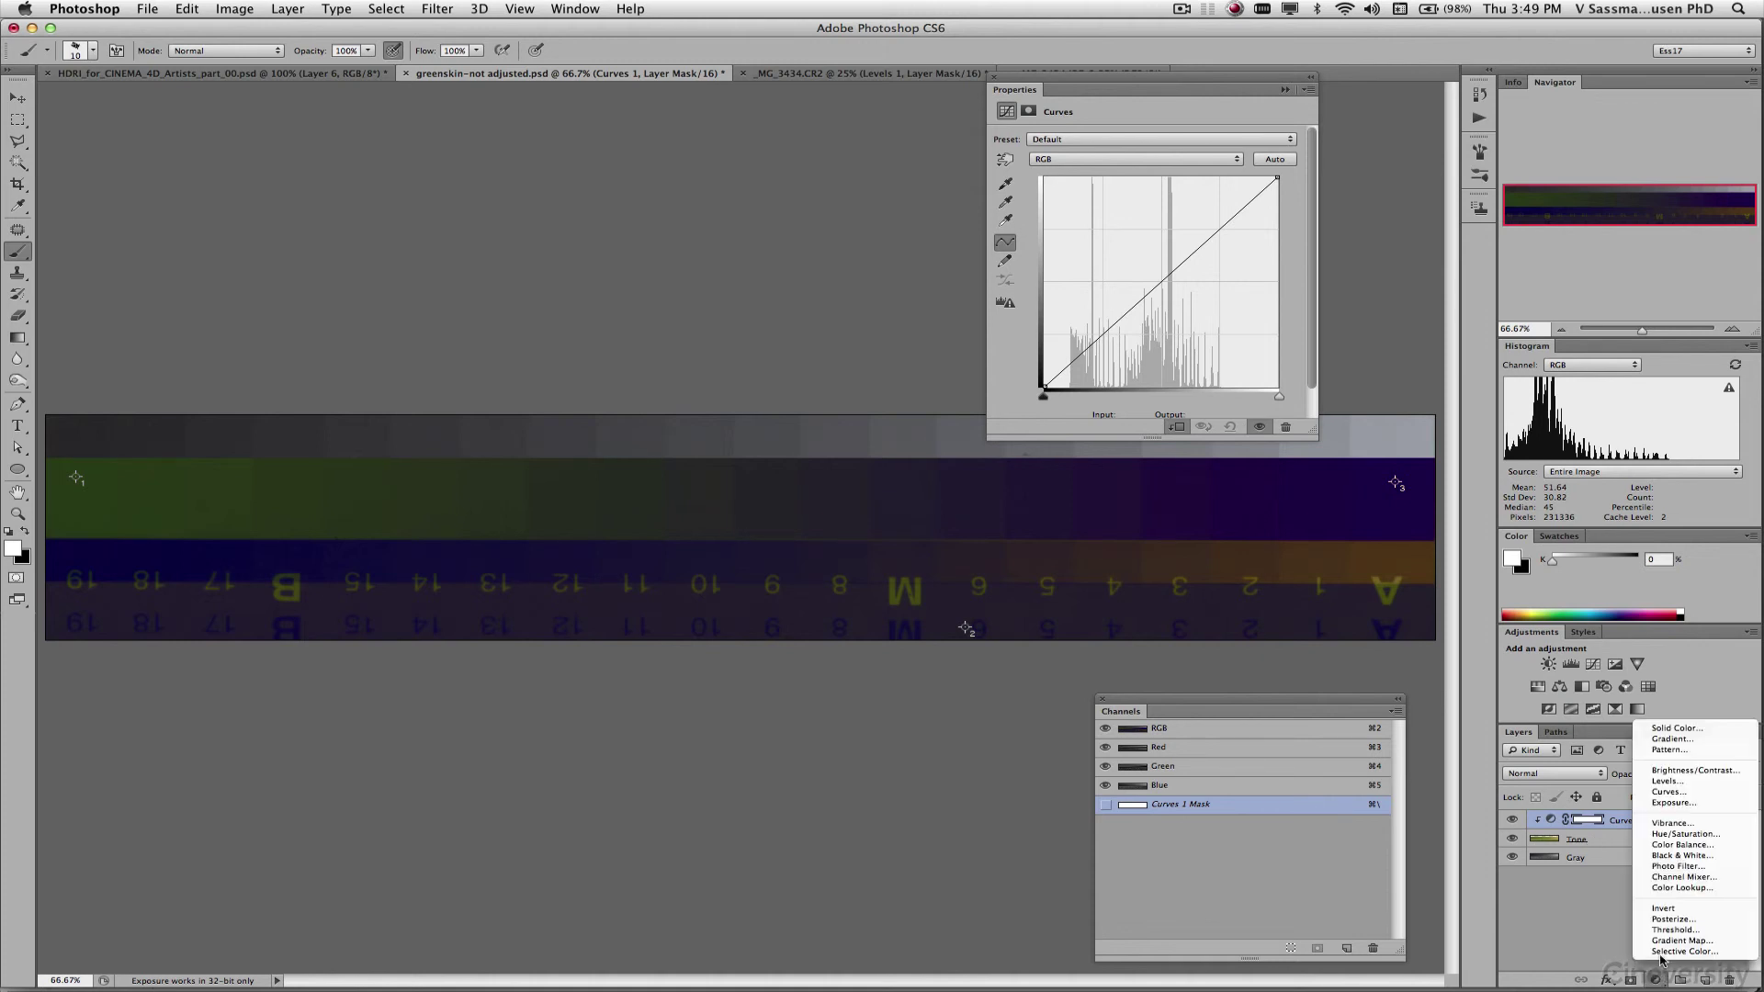
{"action": "left_click", "coordinate": [1667, 781]}
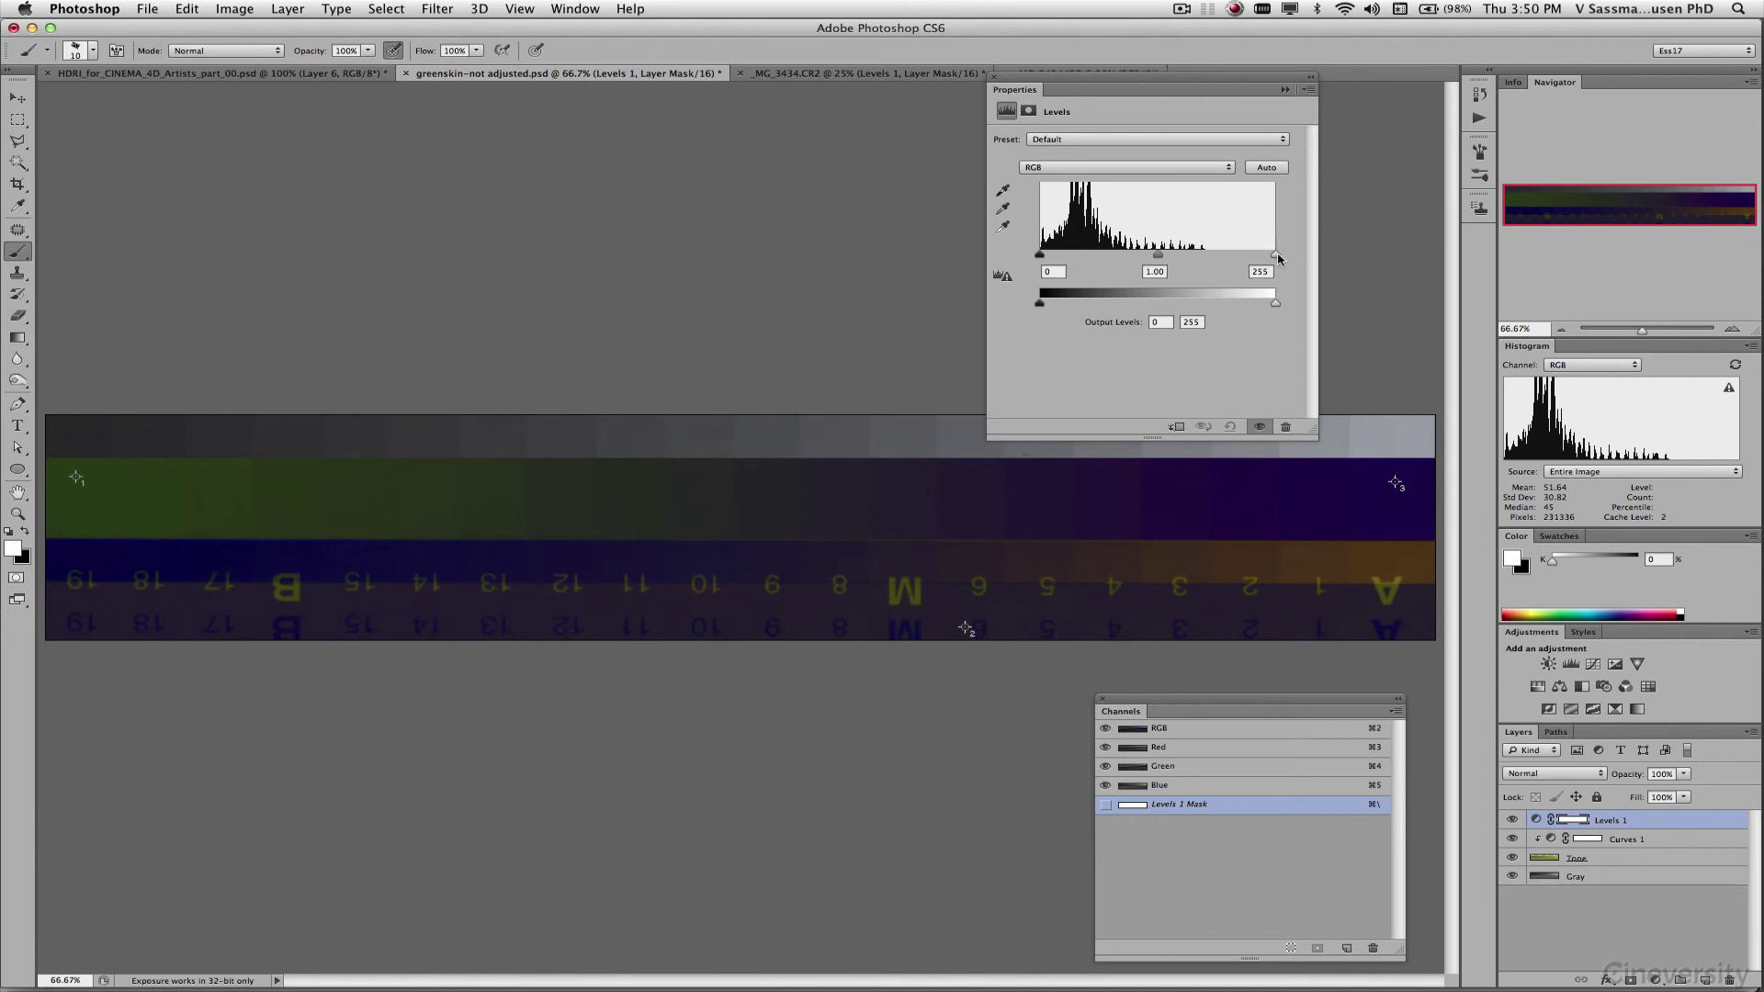
{"action": "left_click_drag", "start_coordinate": [1275, 255], "coordinate": [1124, 256]}
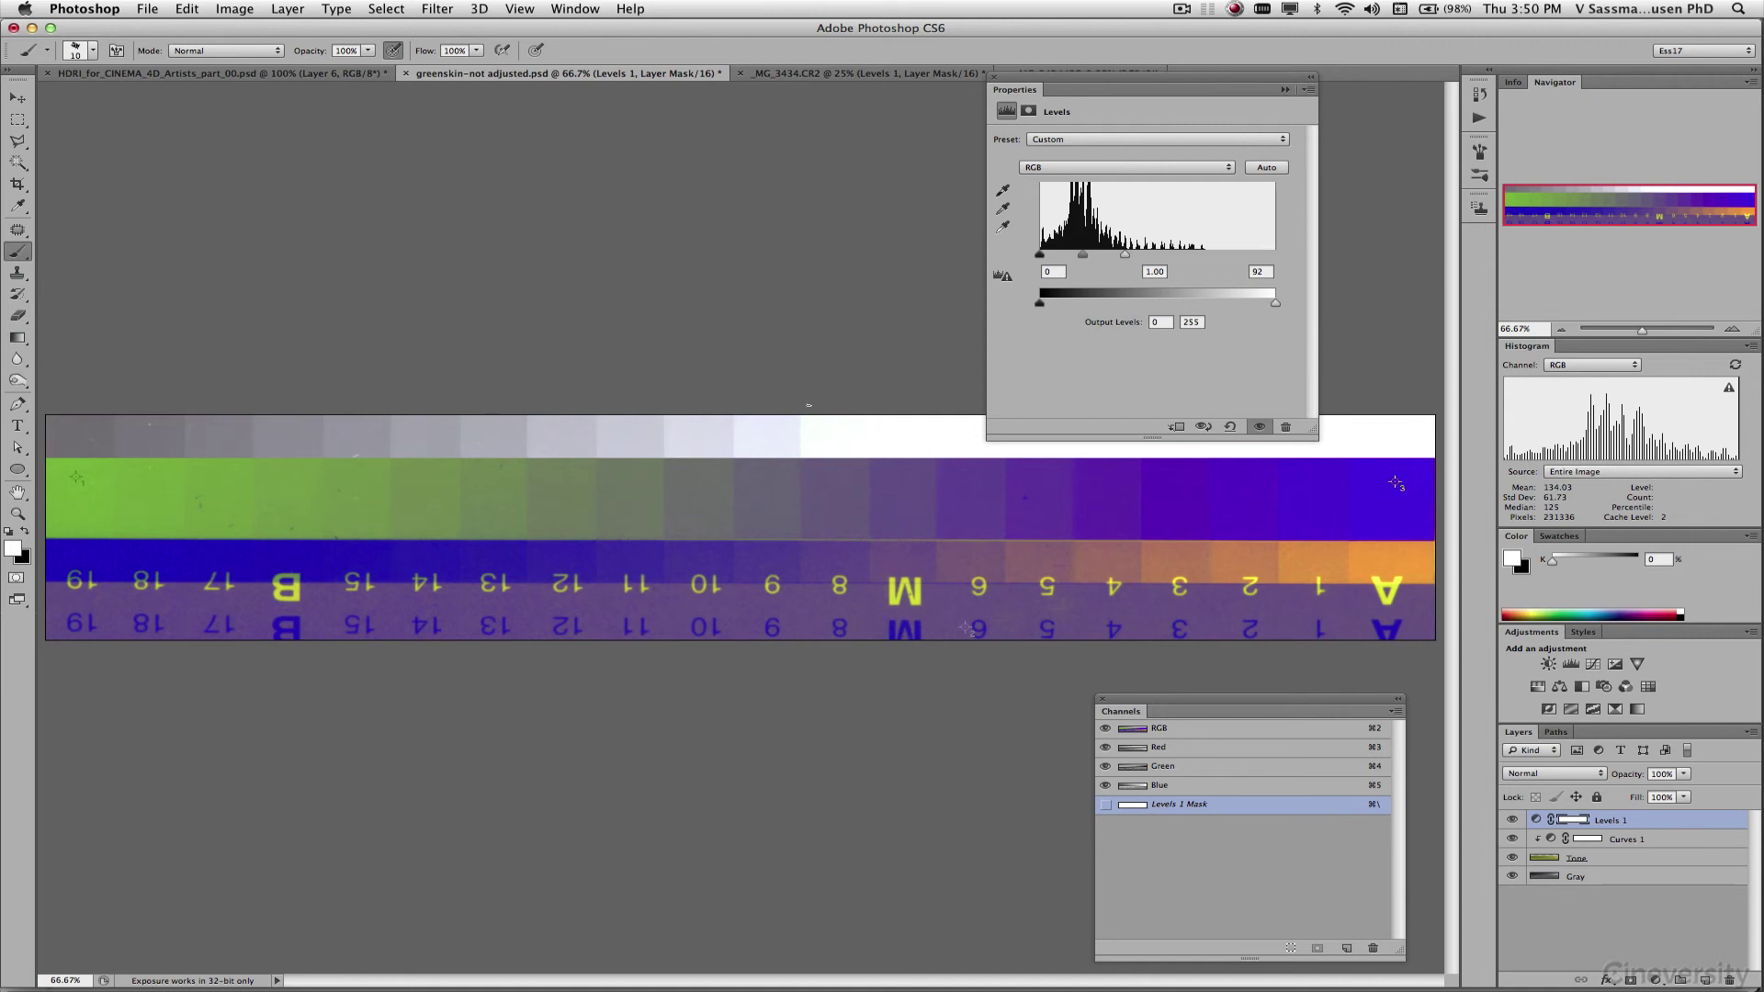
- Marquee the chart's green row, deselect, toggle Levels 1 visibility to compare, then select Curves 1
{"action": "left_click", "coordinate": [16, 121]}
{"action": "left_click_drag", "start_coordinate": [72, 473], "coordinate": [1395, 518]}
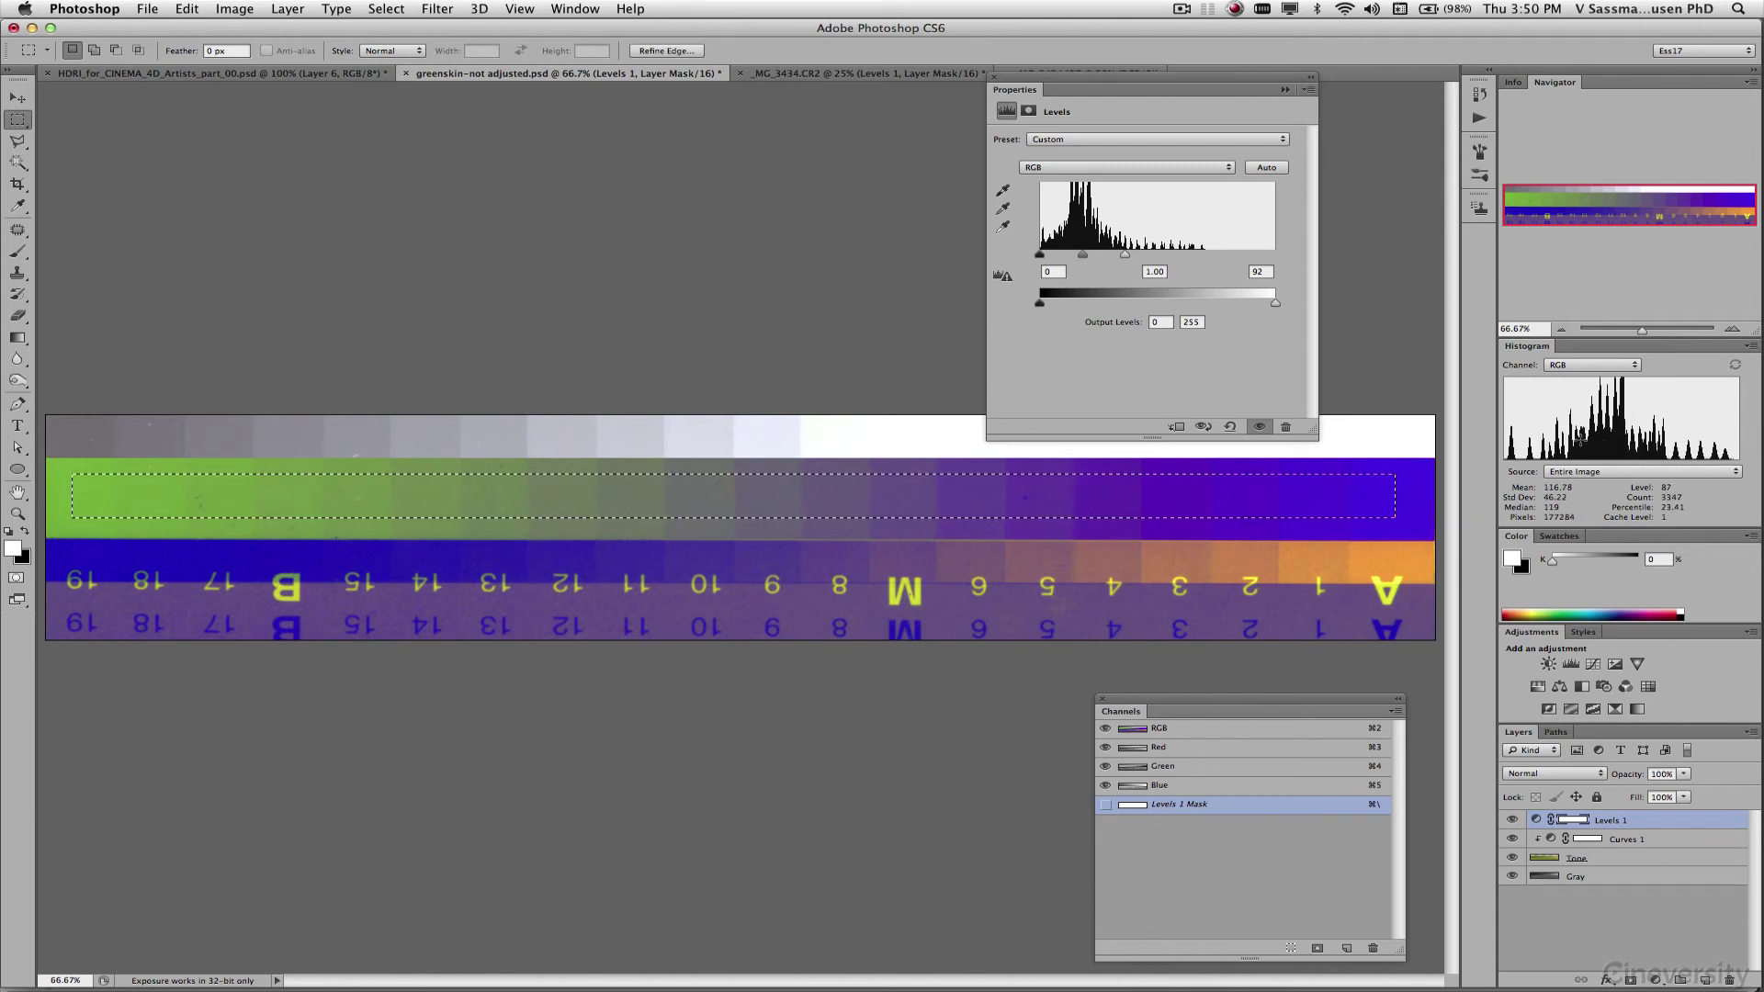
{"action": "key", "text": "super+d"}
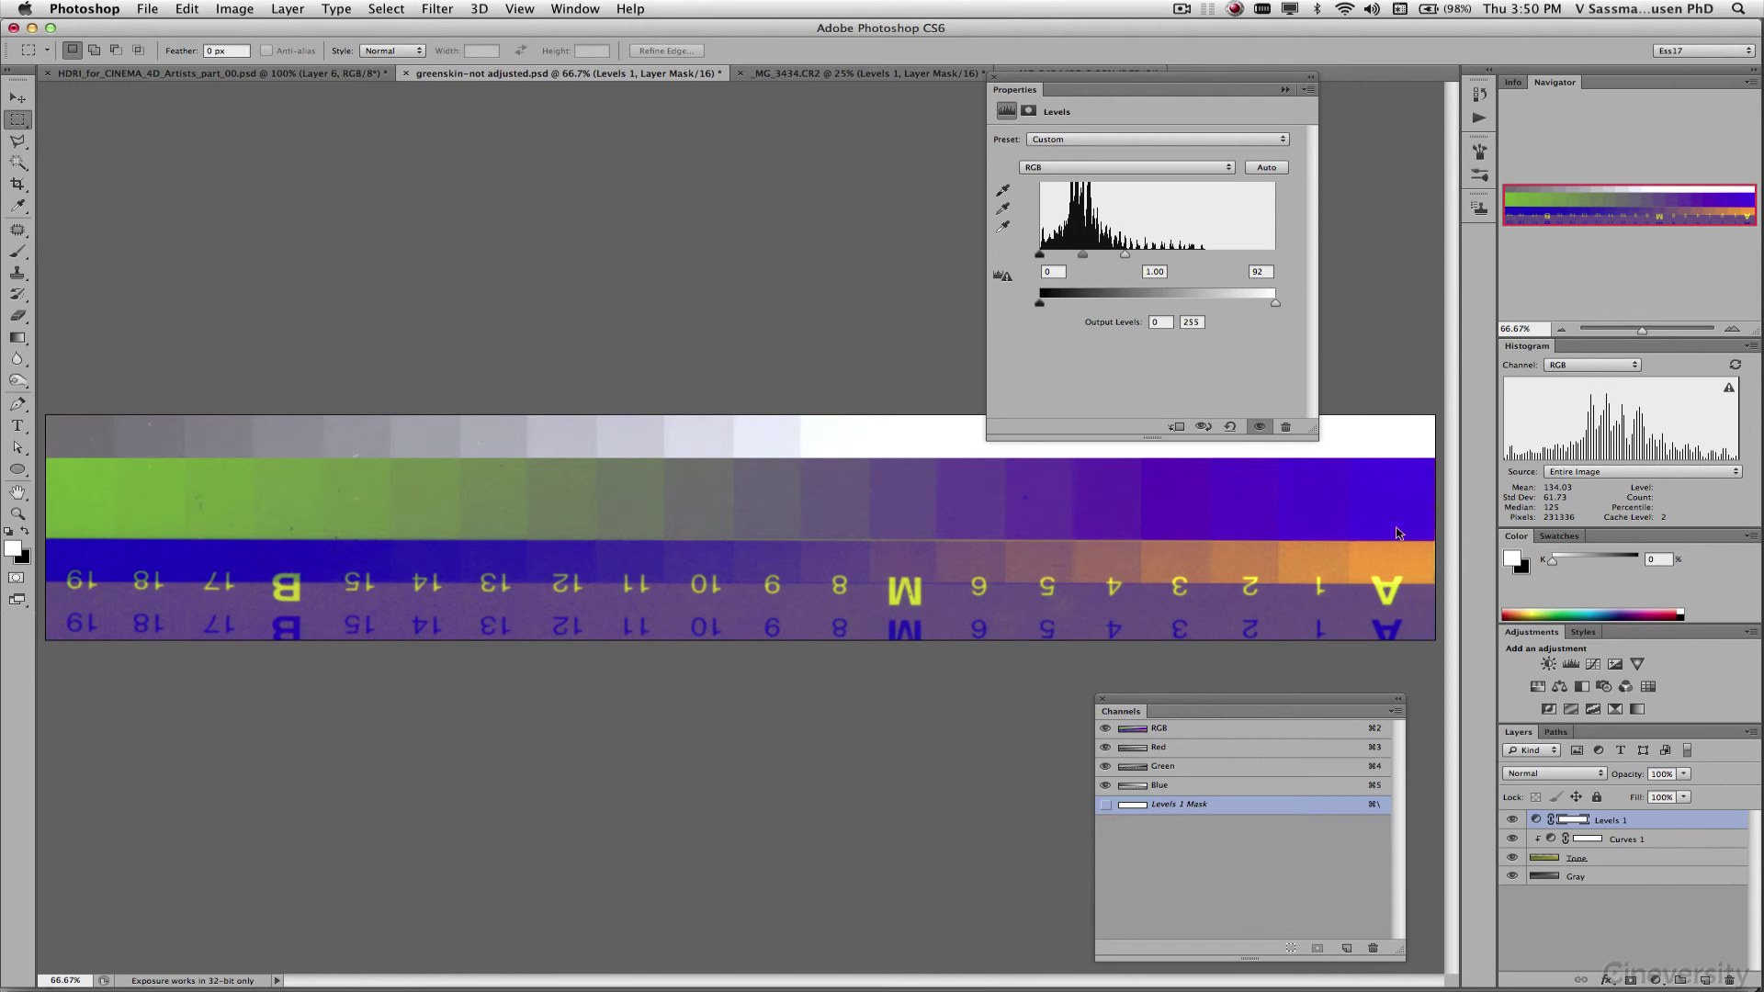
{"action": "left_click", "coordinate": [1512, 820]}
{"action": "left_click", "coordinate": [1511, 819]}
{"action": "left_click", "coordinate": [1554, 842]}
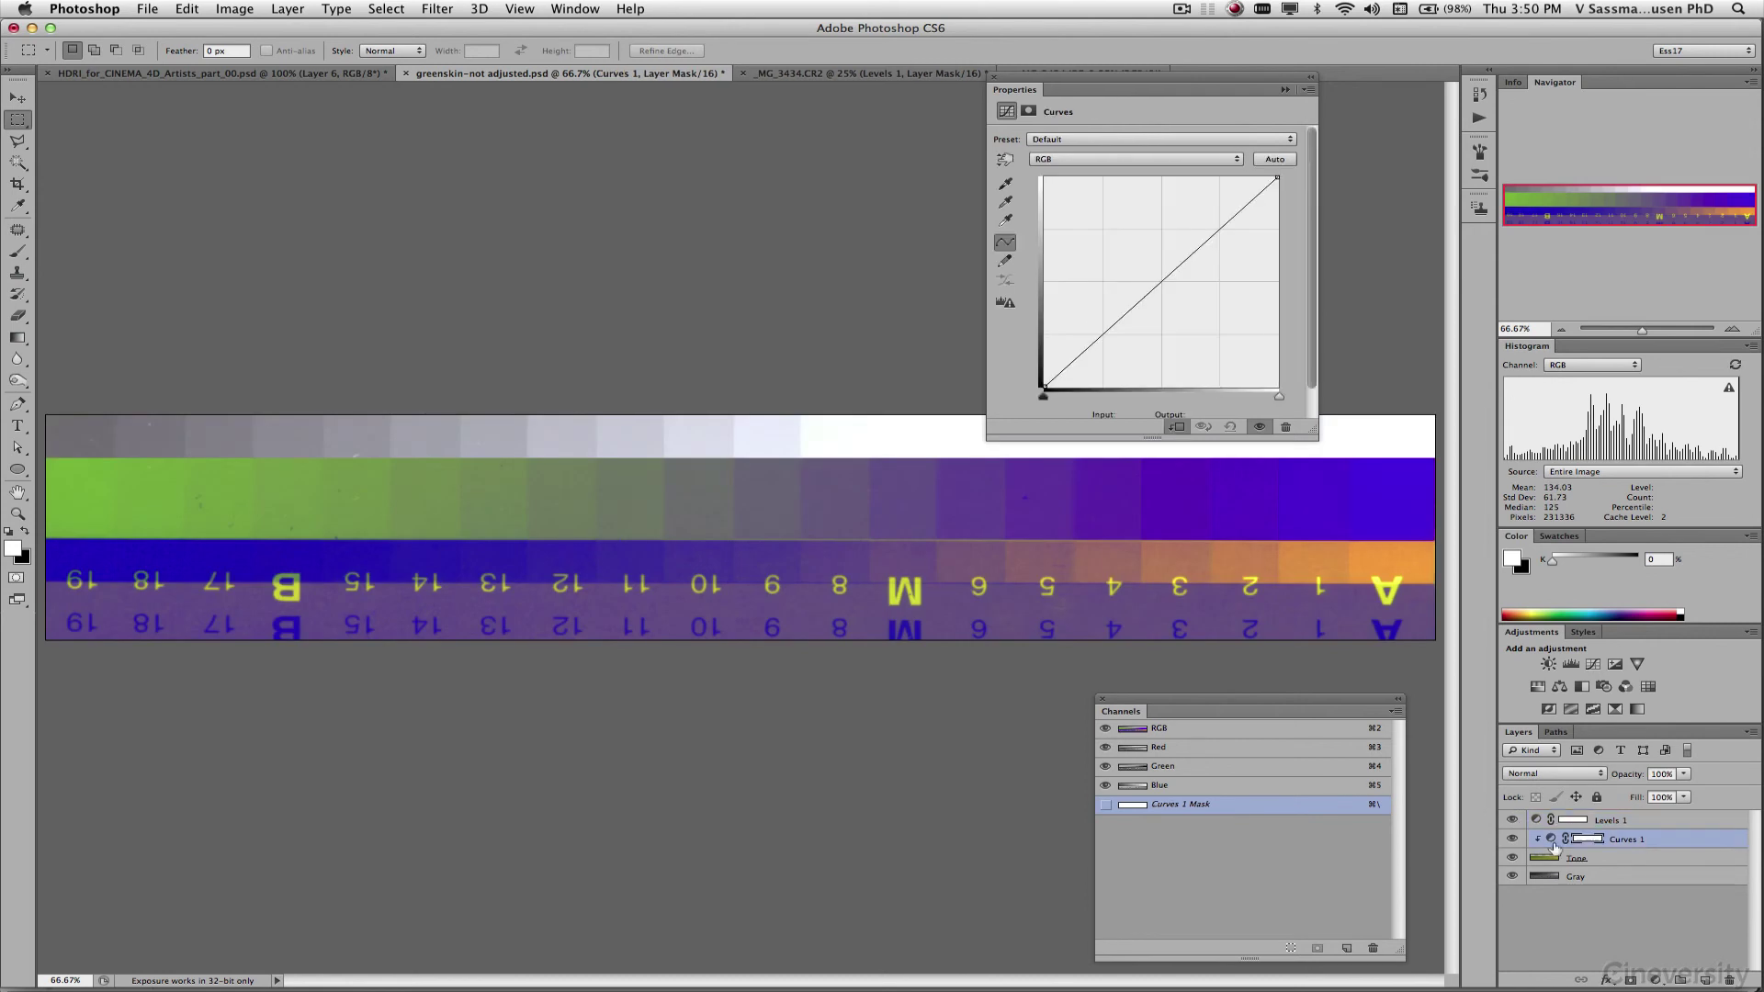
- Switch the Curves channel to Blue and add a shadow point sampled from a chart tone
{"action": "left_click", "coordinate": [1187, 785]}
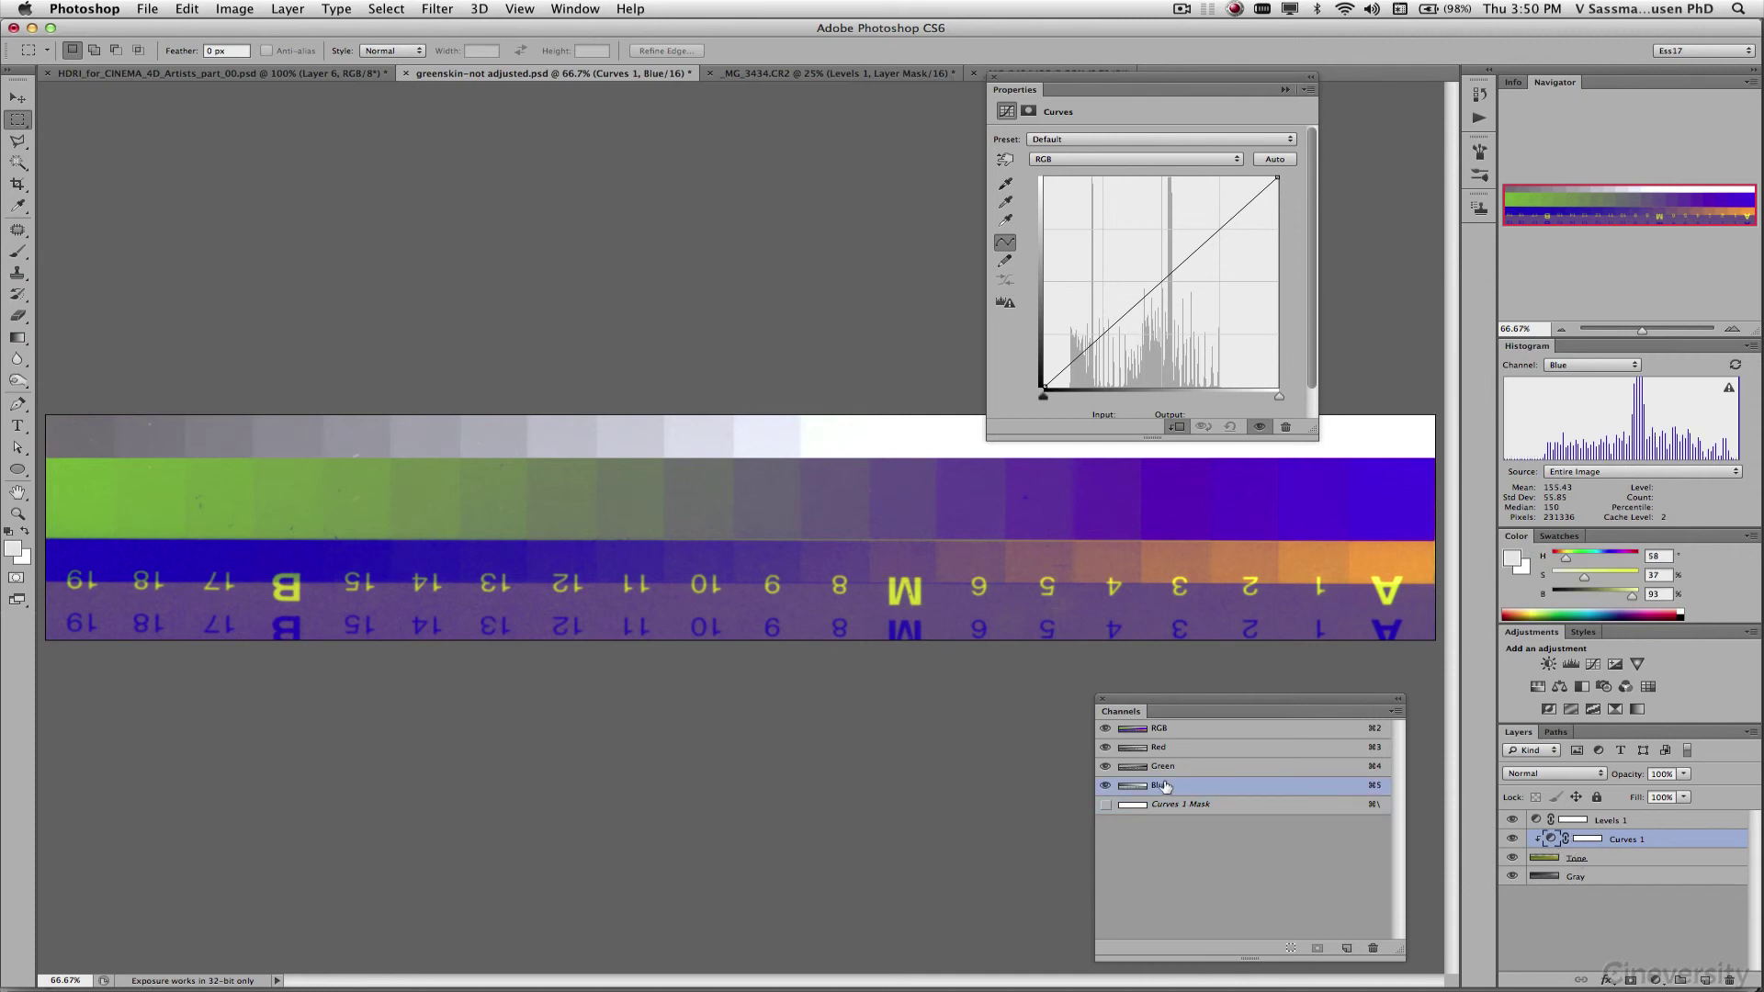
{"action": "left_click", "coordinate": [1080, 160]}
{"action": "left_click", "coordinate": [1086, 193]}
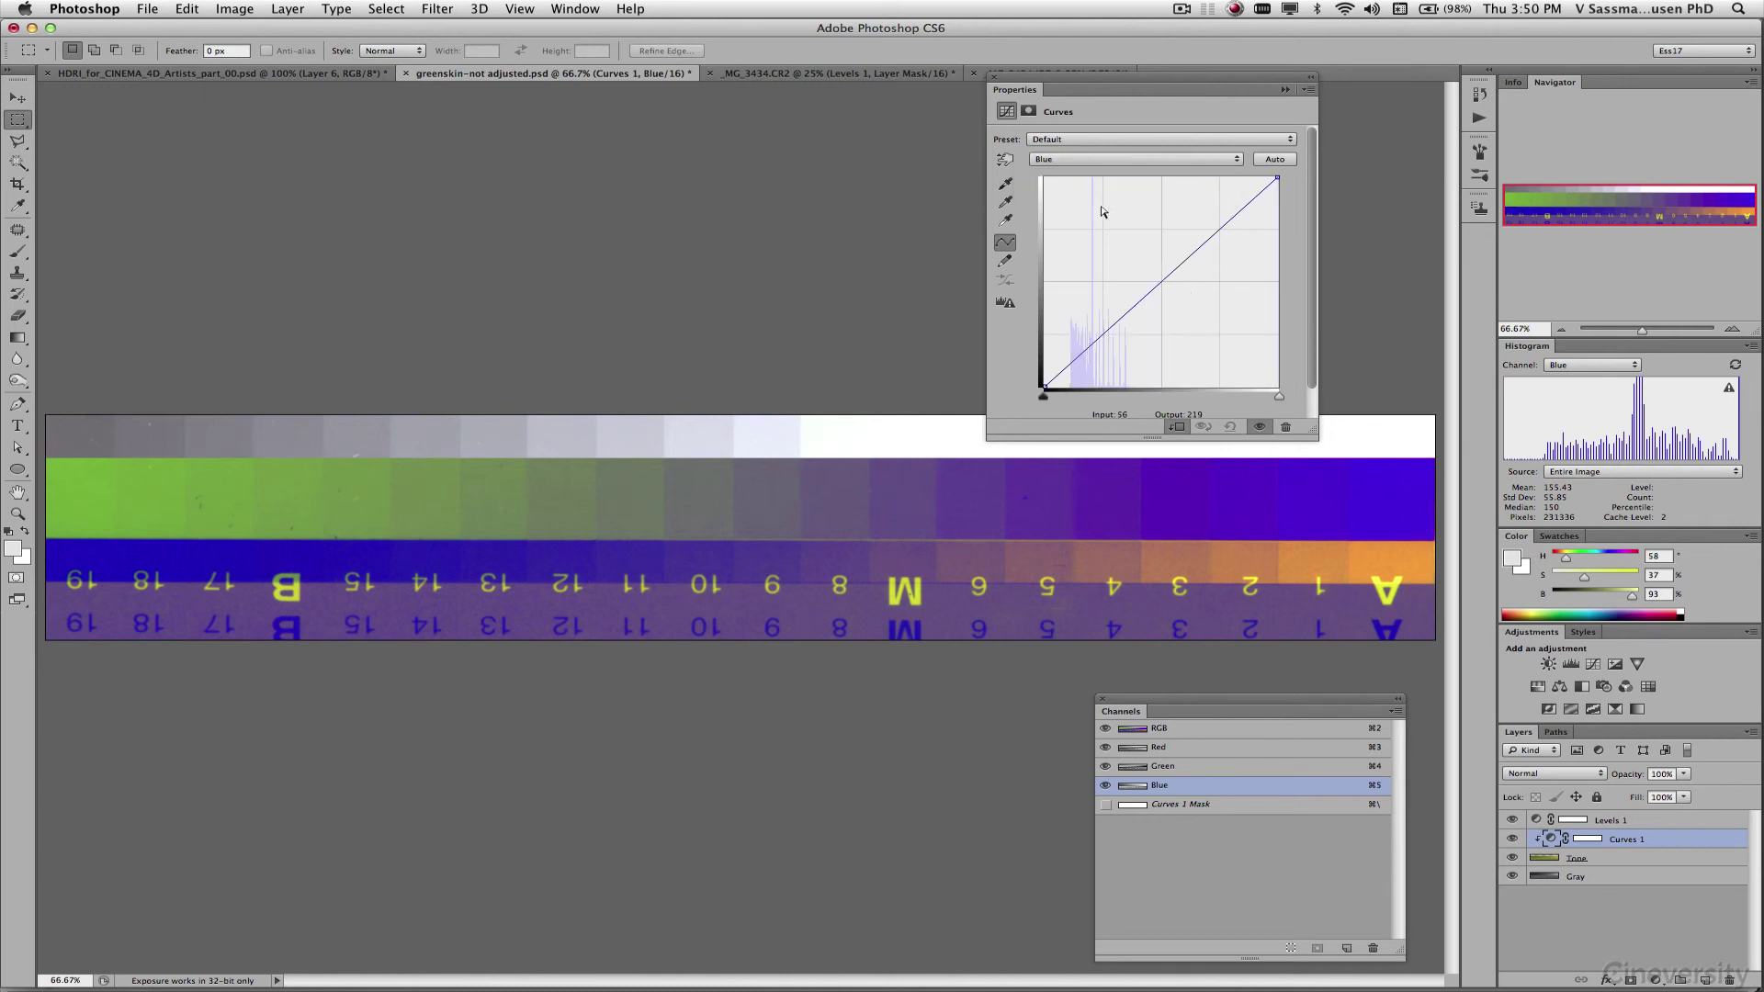
{"action": "left_click", "coordinate": [1004, 160]}
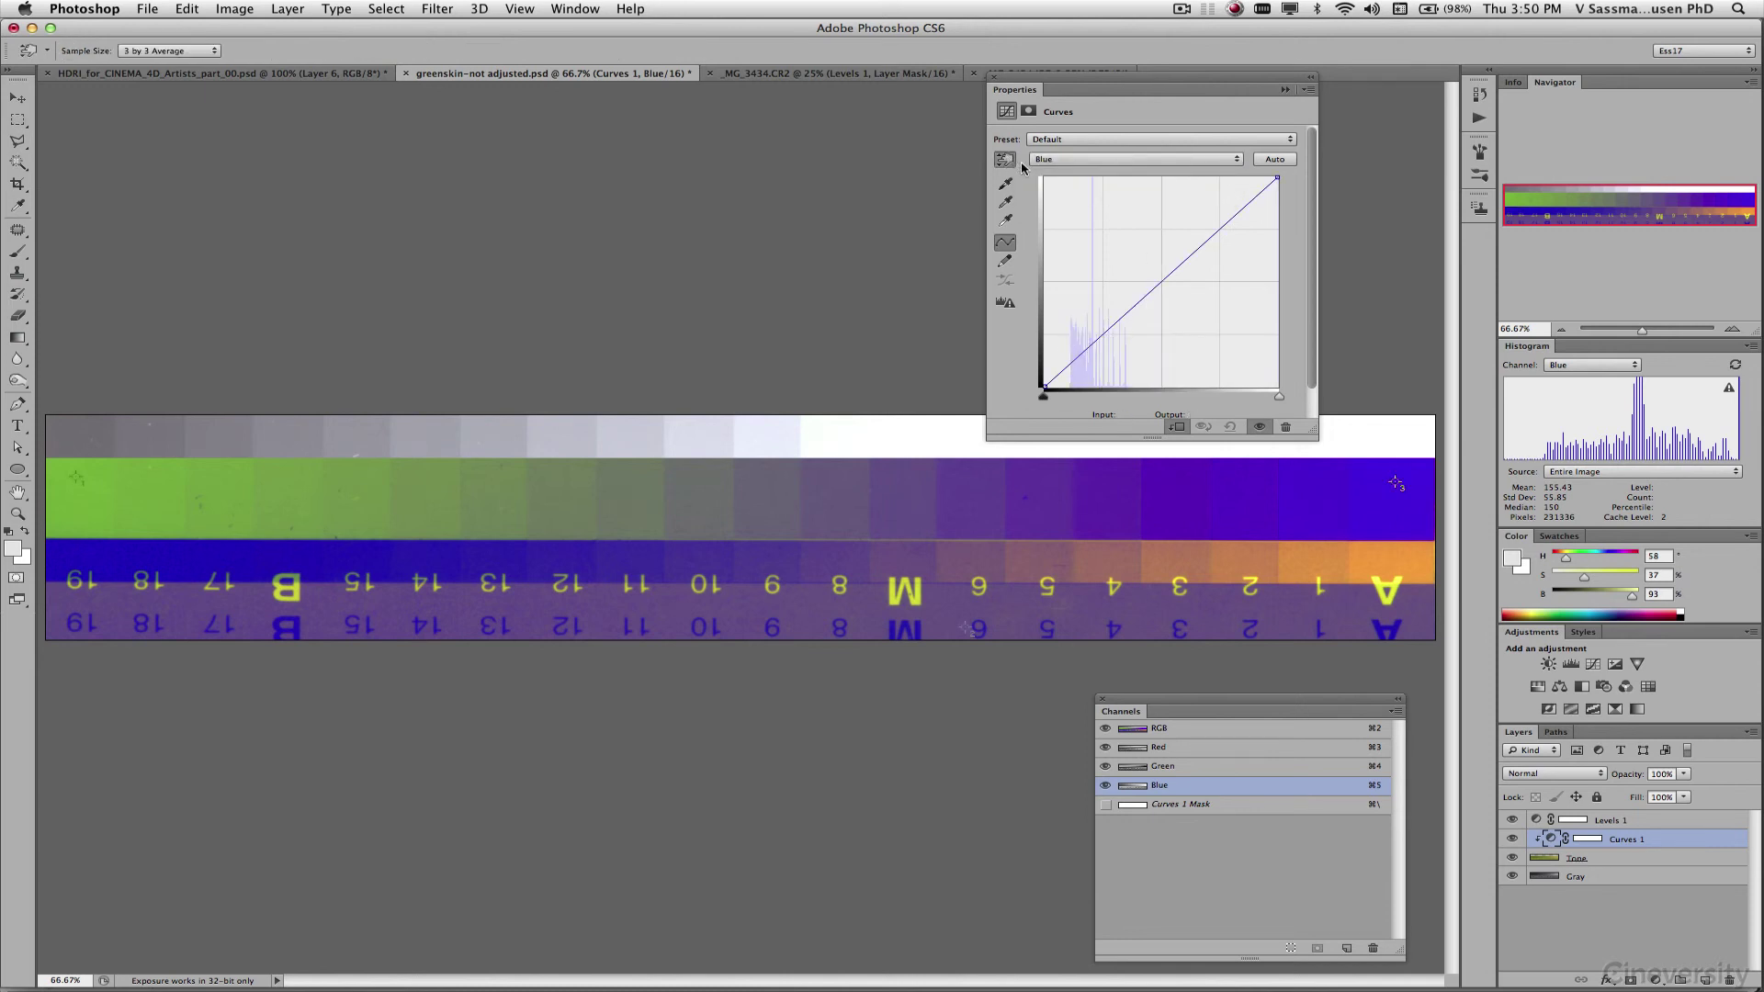
{"action": "left_click", "coordinate": [710, 503]}
{"action": "mouse_move", "coordinate": [710, 503]}
{"action": "left_mouse_down"}
{"action": "mouse_move", "coordinate": [709, 427]}
{"action": "mouse_move", "coordinate": [705, 532]}
{"action": "mouse_move", "coordinate": [708, 507]}
{"action": "left_mouse_up"}
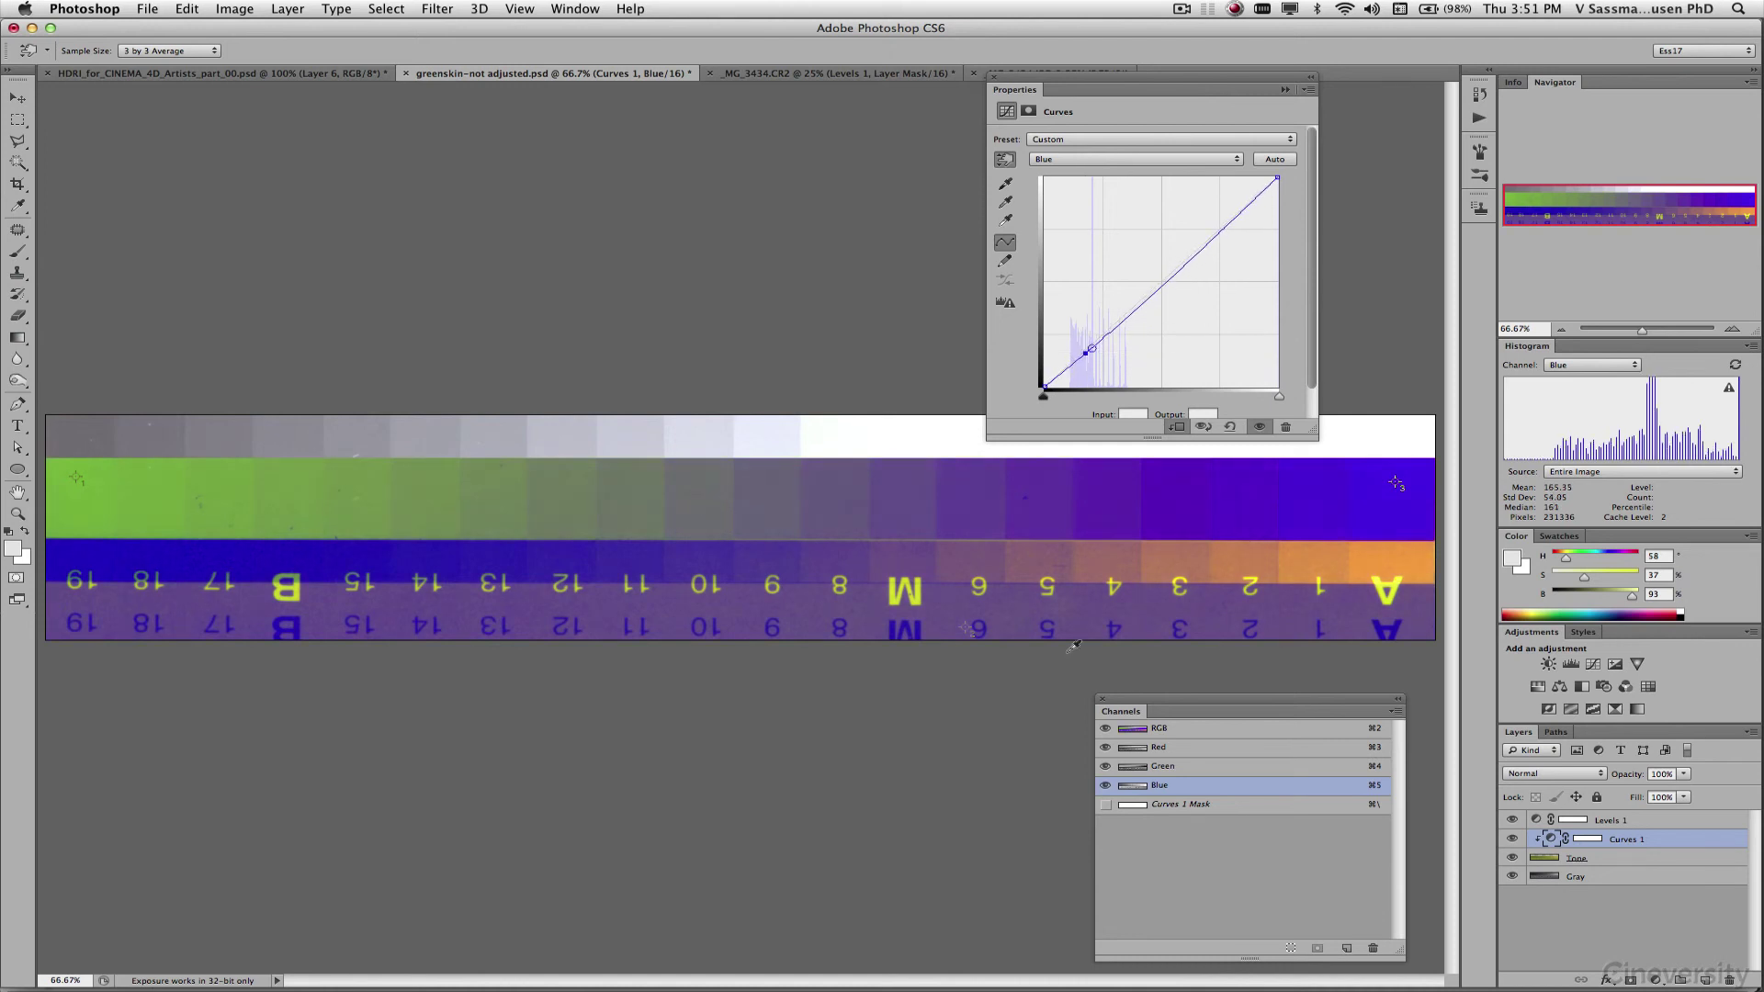
- Isolate the Blue channel and bend the blue curve by dragging on chart tones
{"action": "left_click", "coordinate": [1105, 766]}
{"action": "left_click", "coordinate": [1105, 747]}
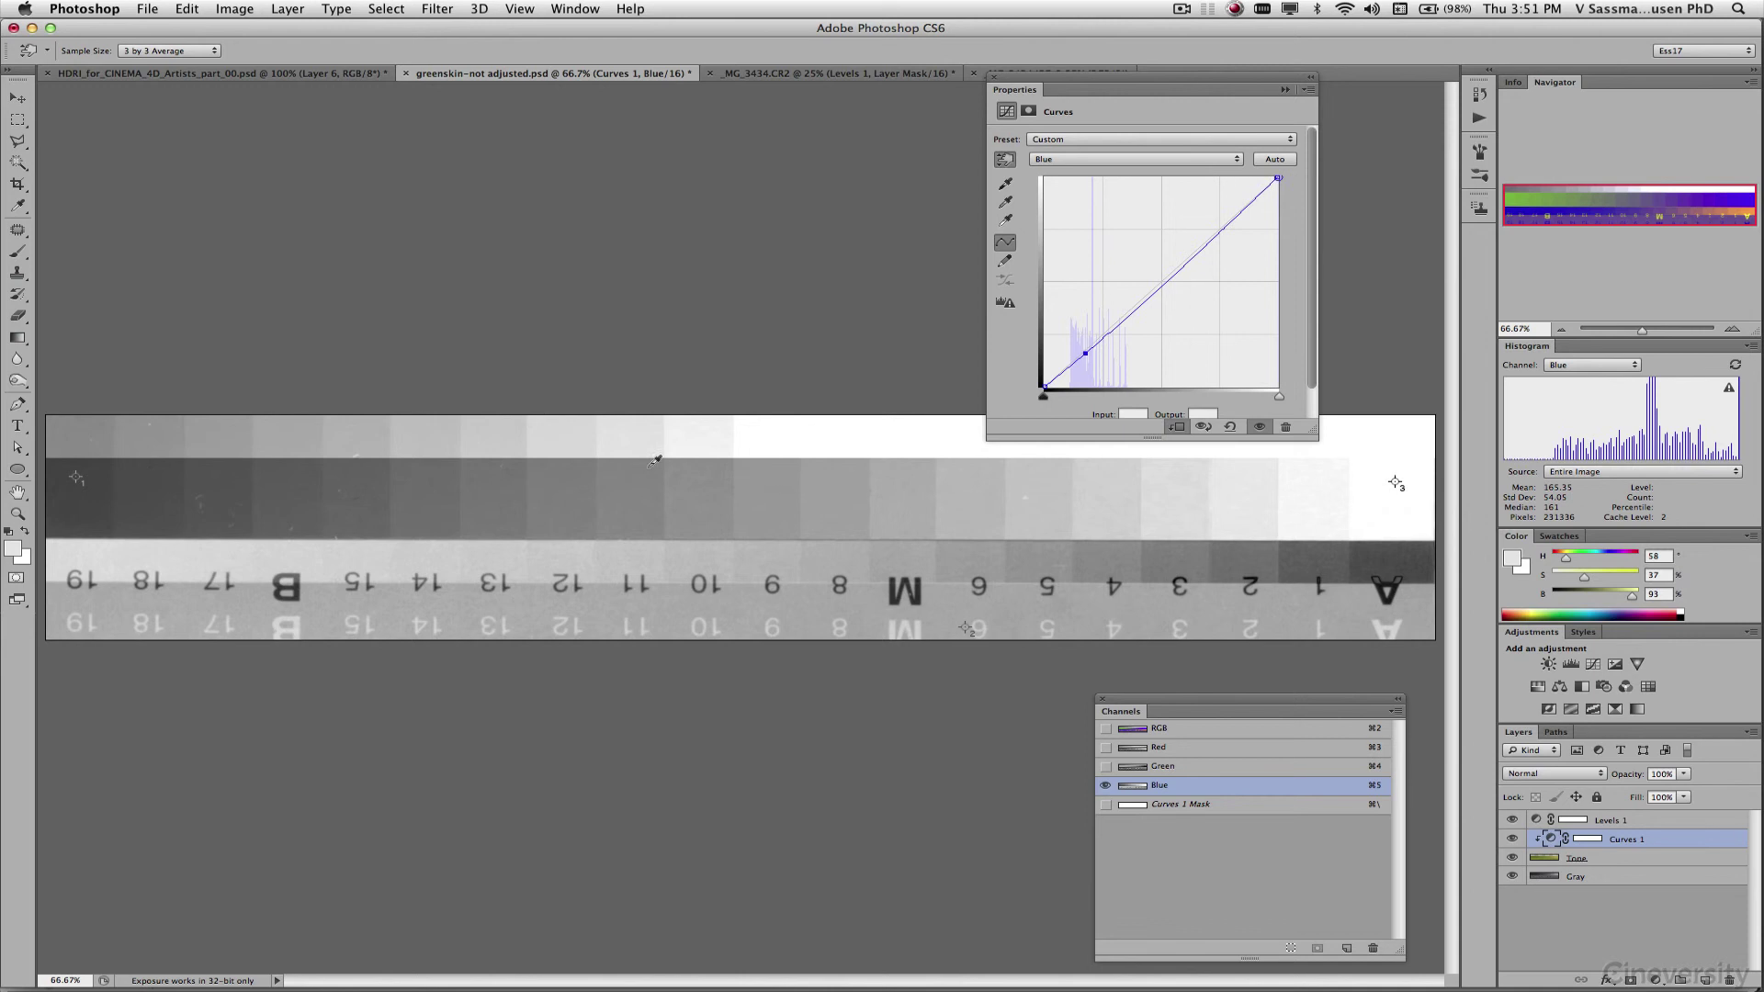
{"action": "left_click_drag", "start_coordinate": [632, 493], "coordinate": [633, 467]}
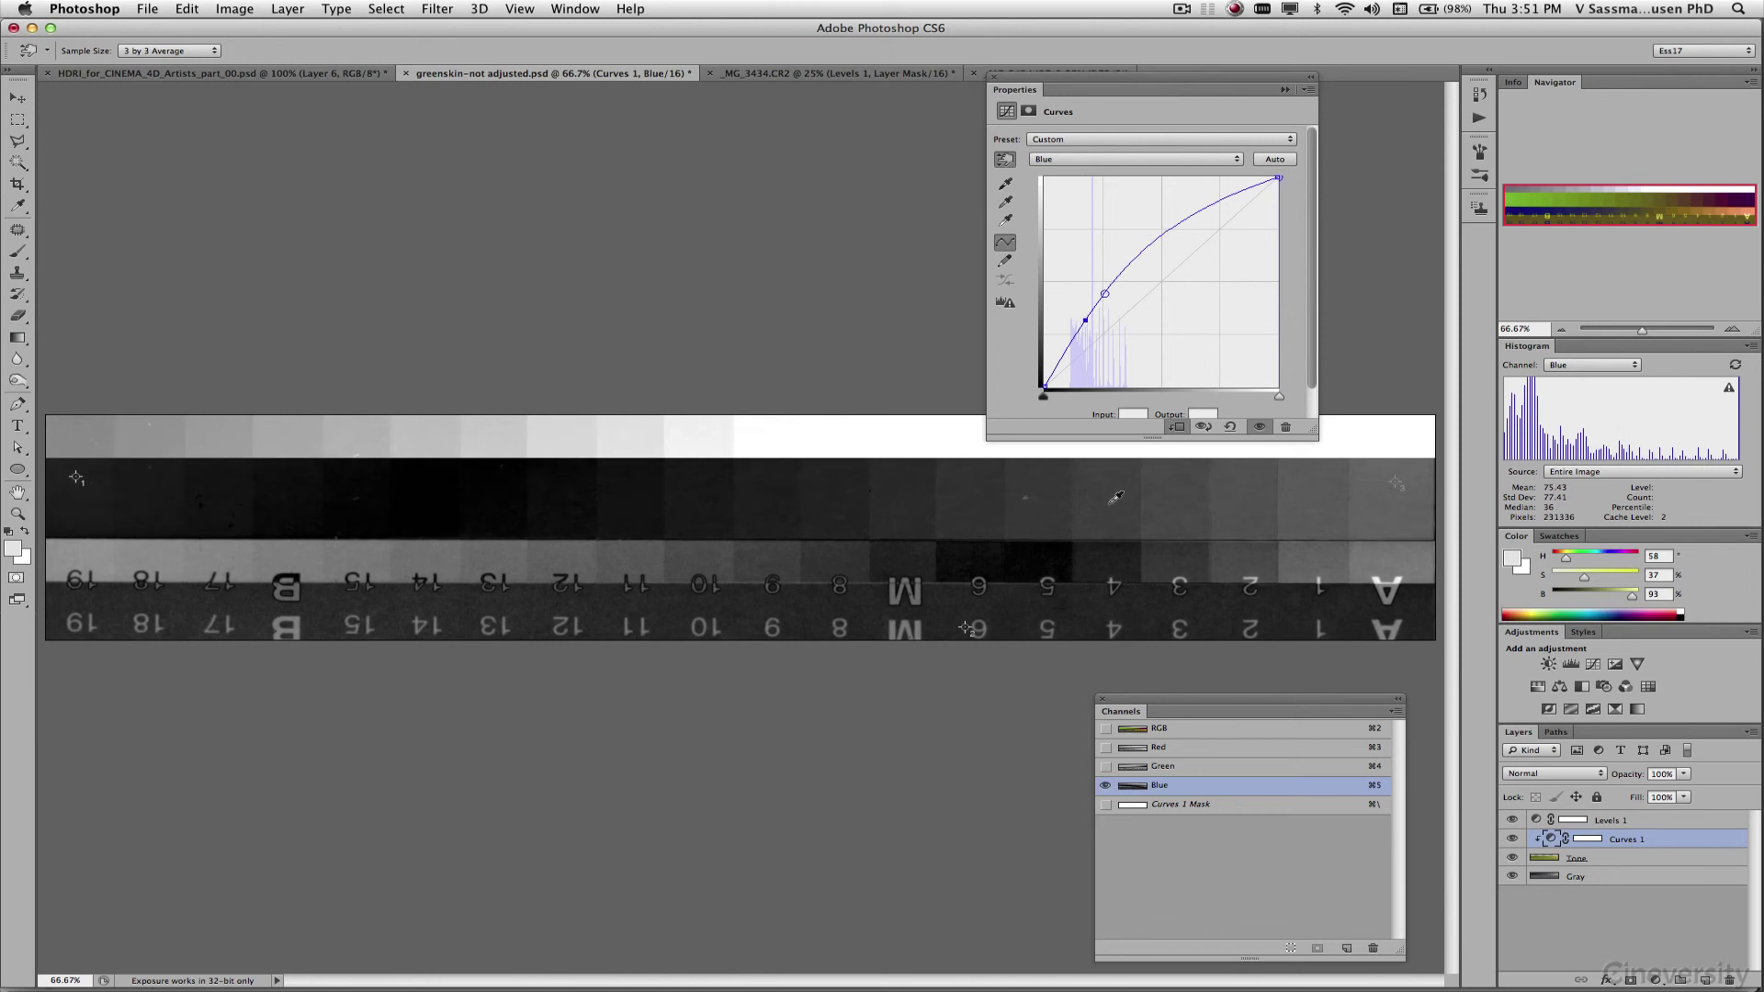
{"action": "mouse_move", "coordinate": [1117, 493]}
{"action": "left_mouse_down"}
{"action": "mouse_move", "coordinate": [1117, 520]}
{"action": "mouse_move", "coordinate": [1122, 473]}
{"action": "left_mouse_up"}
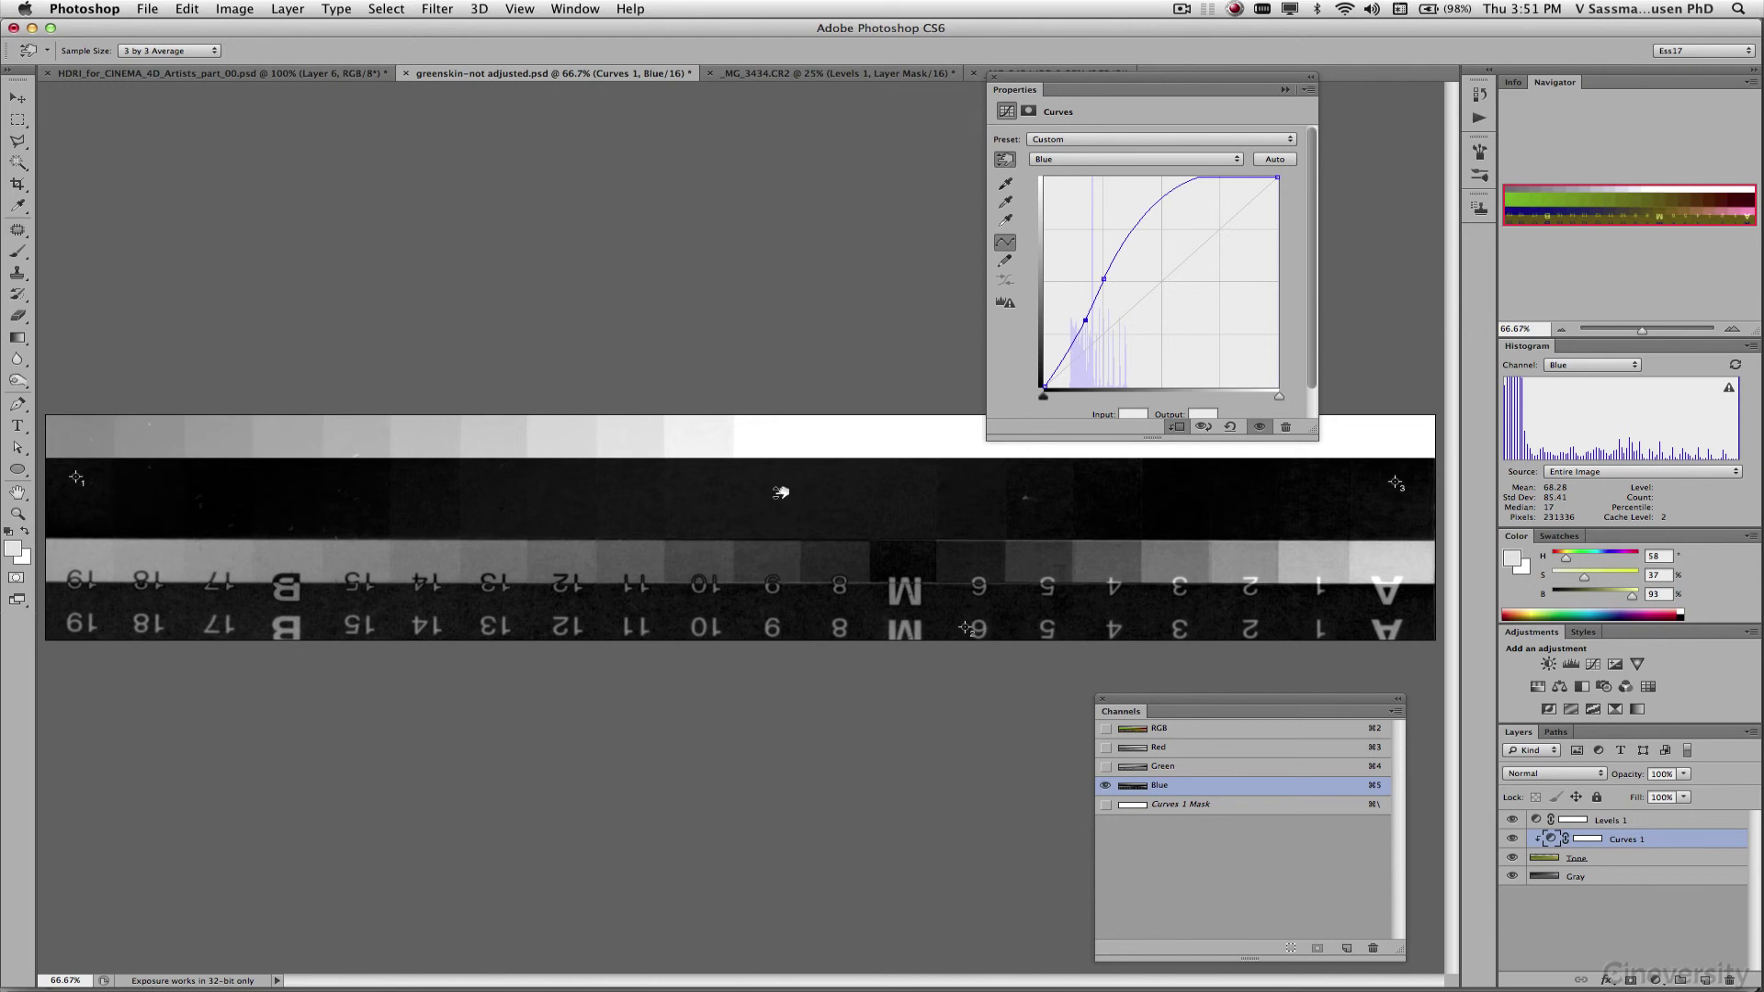
{"action": "mouse_move", "coordinate": [780, 492]}
{"action": "left_mouse_down"}
{"action": "mouse_move", "coordinate": [780, 472]}
{"action": "mouse_move", "coordinate": [777, 495]}
{"action": "left_mouse_up"}
- Undo one change and add blue points until the difference is nearly black, then view Green
{"action": "key", "text": "super+z"}
{"action": "mouse_move", "coordinate": [1085, 320]}
{"action": "left_mouse_down"}
{"action": "mouse_move", "coordinate": [1085, 336]}
{"action": "mouse_move", "coordinate": [1085, 317]}
{"action": "left_mouse_up"}
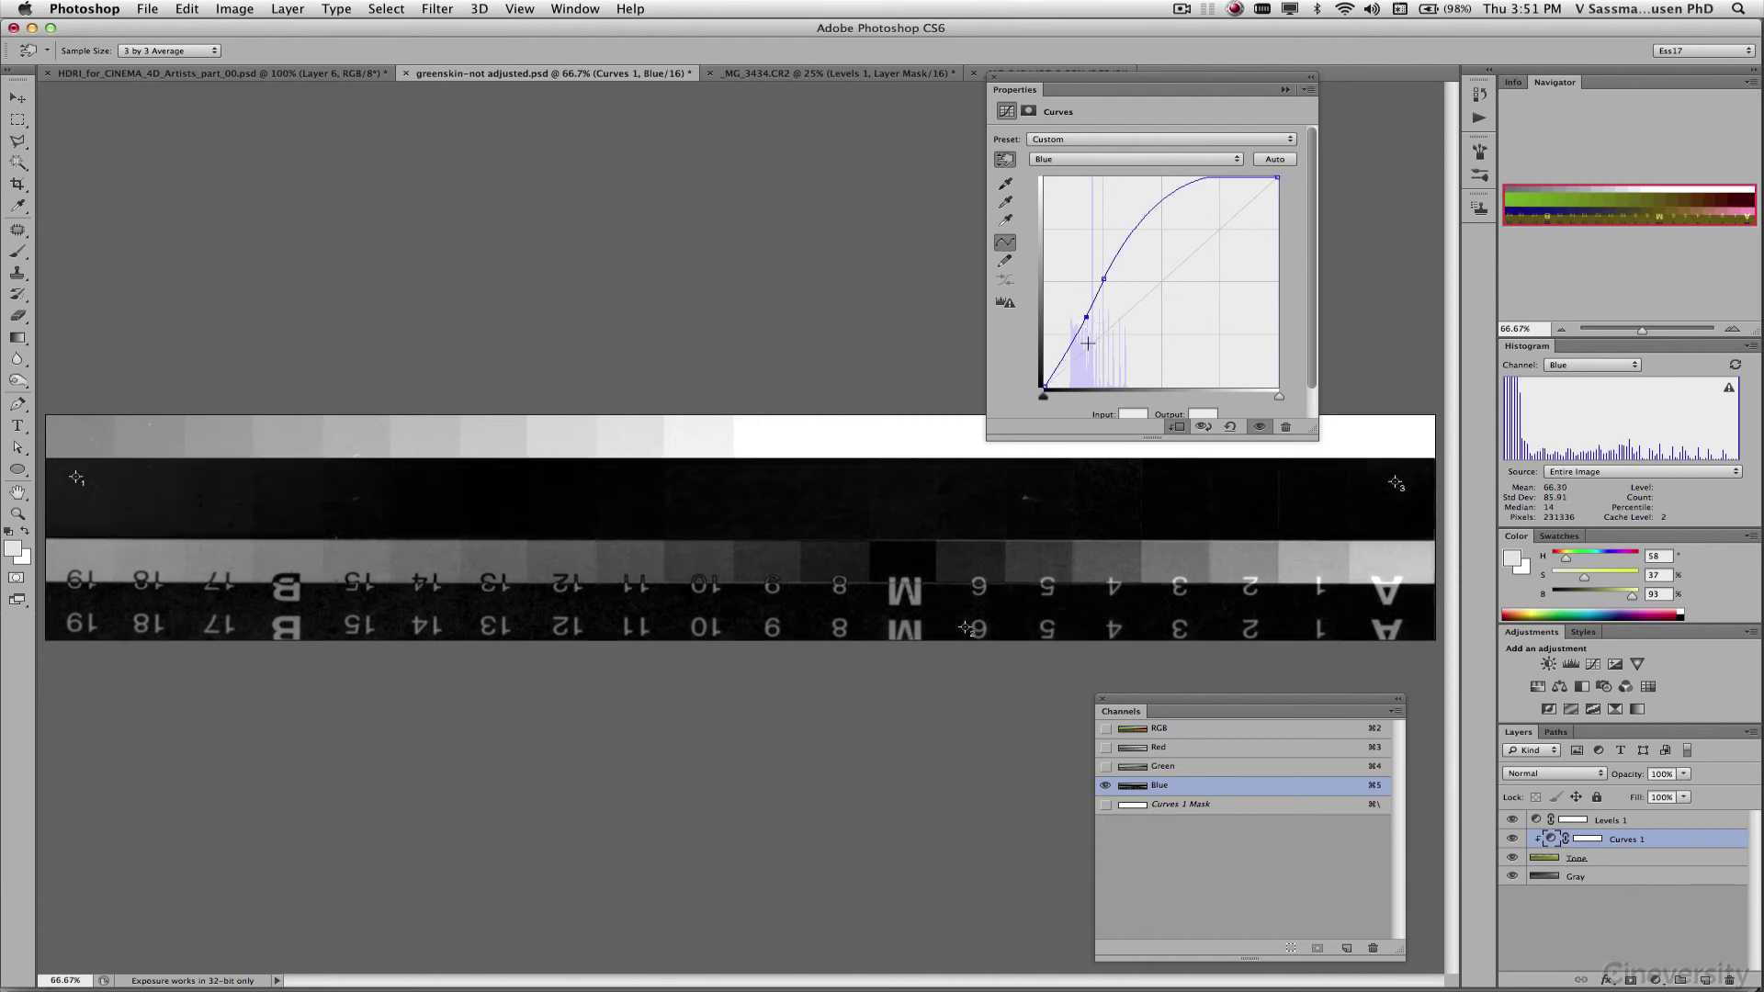
{"action": "left_click", "coordinate": [97, 501]}
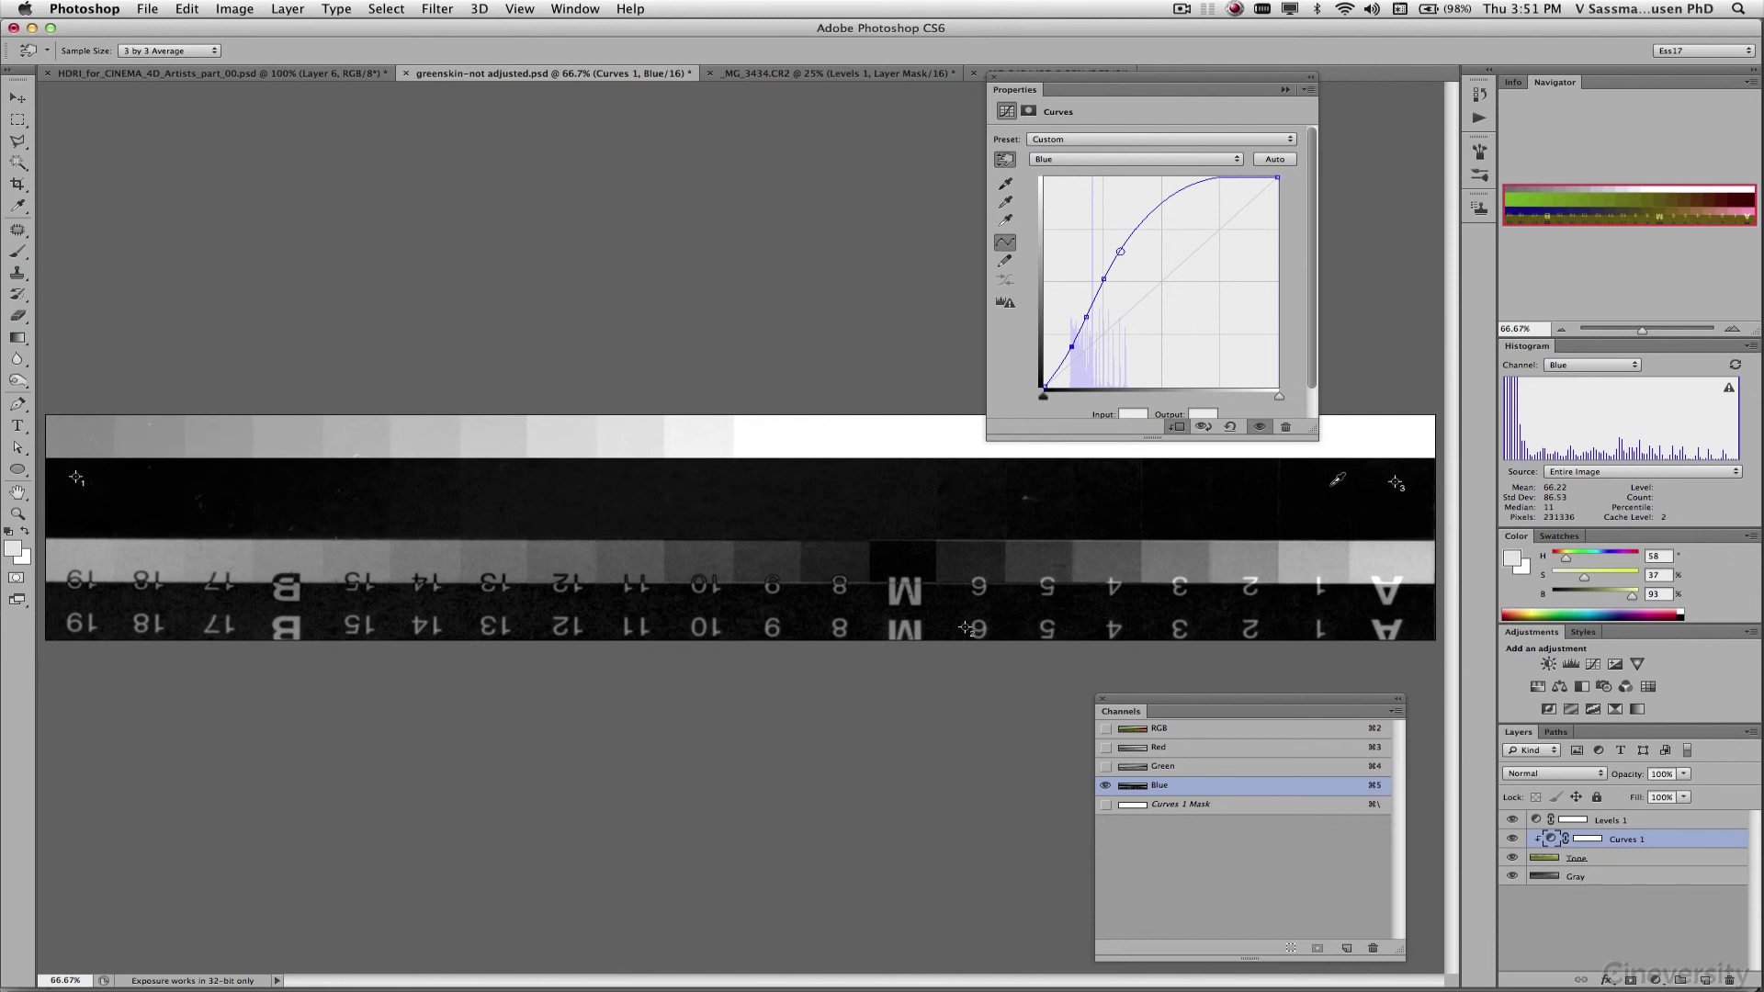
{"action": "left_click", "coordinate": [1163, 766]}
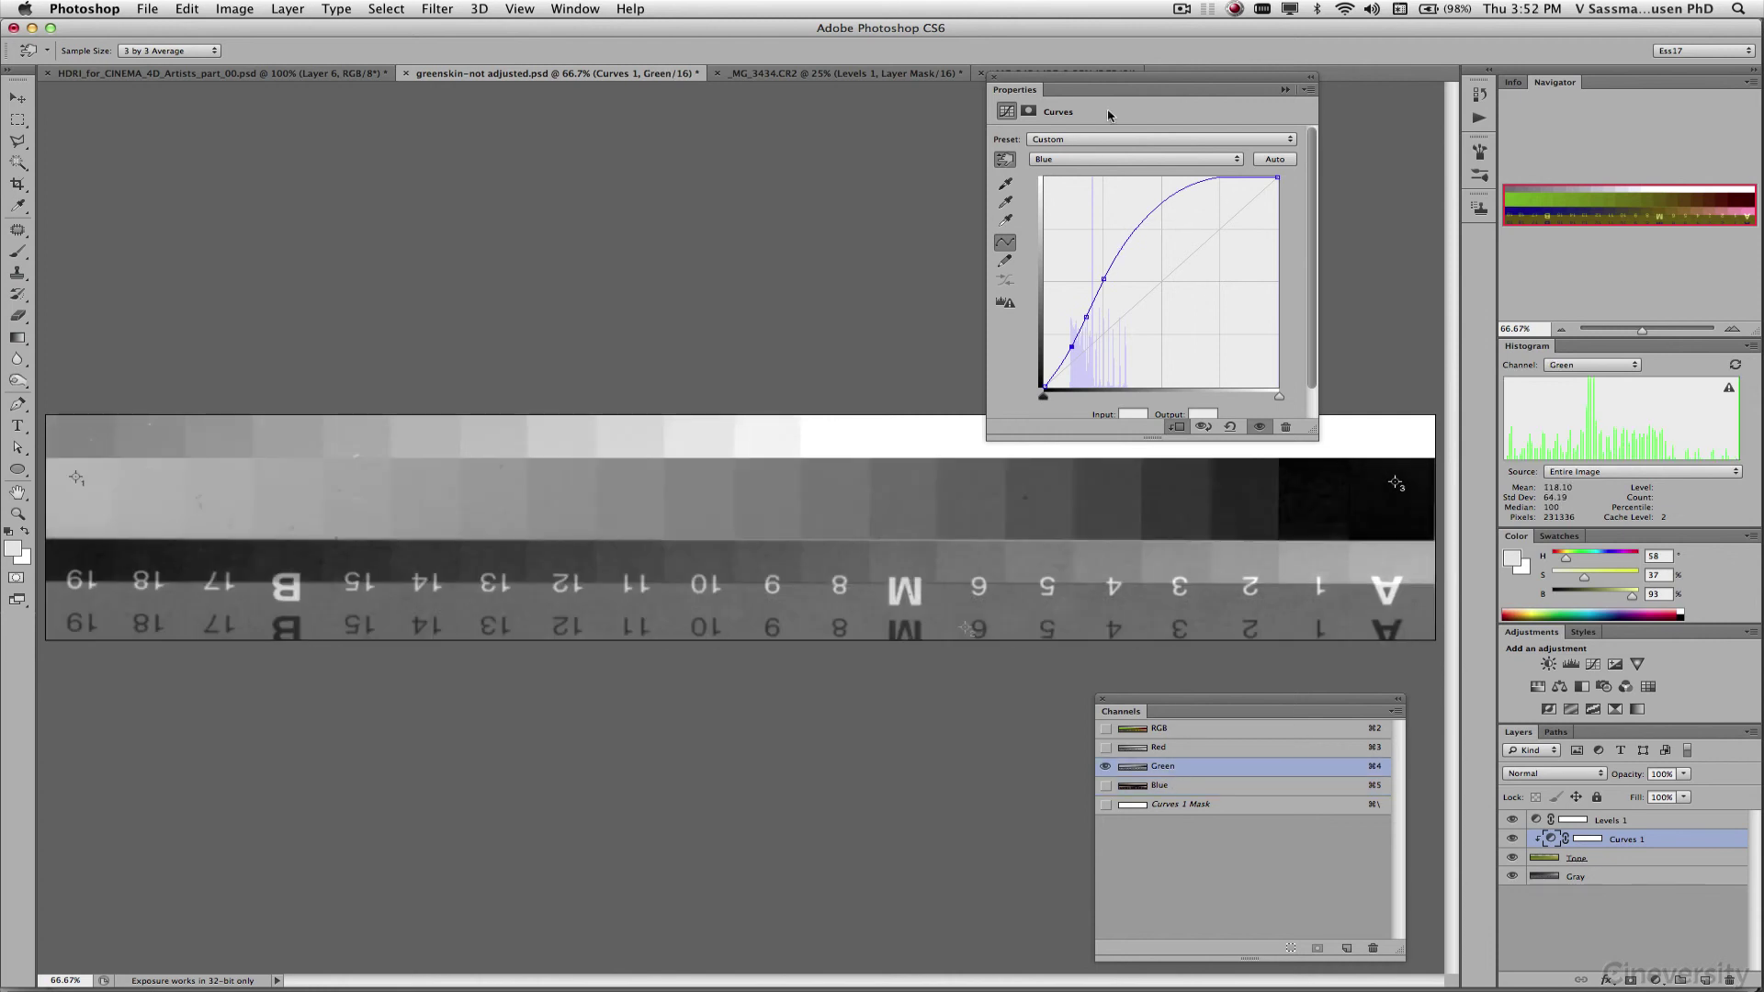
- Switch Curves to Green and drag four chart patches into an S-shaped green curve
{"action": "left_click", "coordinate": [1093, 162]}
{"action": "left_click", "coordinate": [1096, 145]}
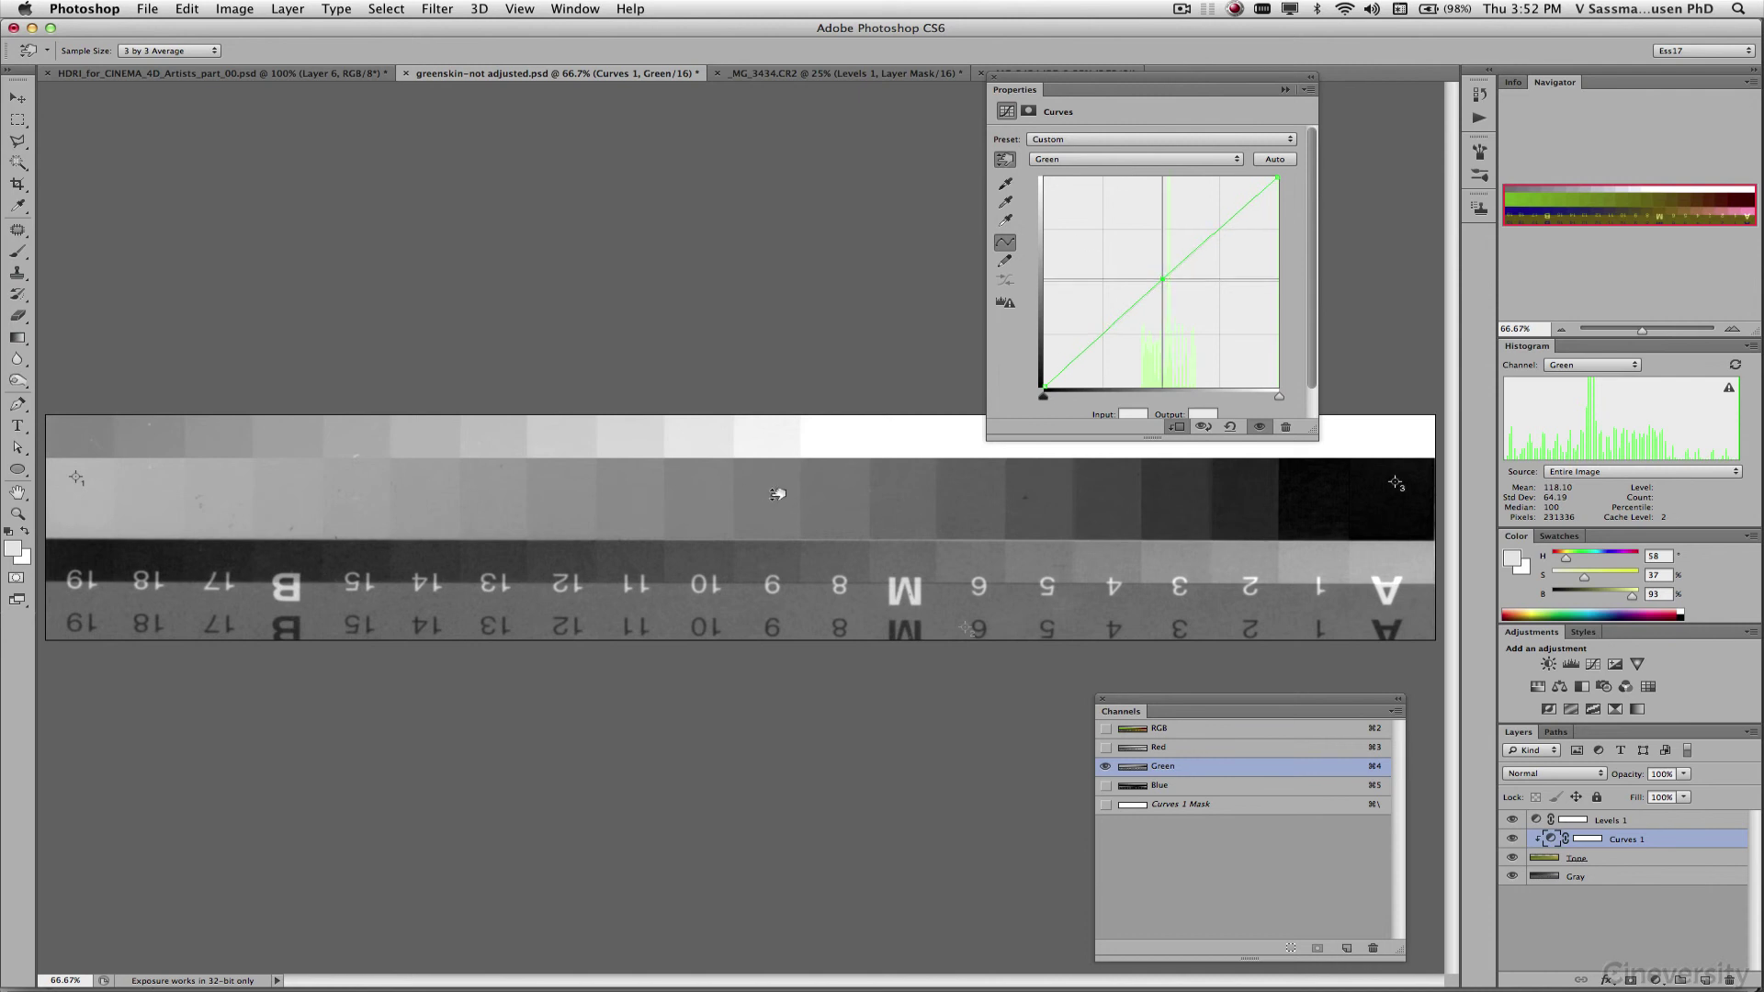
{"action": "left_click_drag", "start_coordinate": [775, 488], "coordinate": [777, 531]}
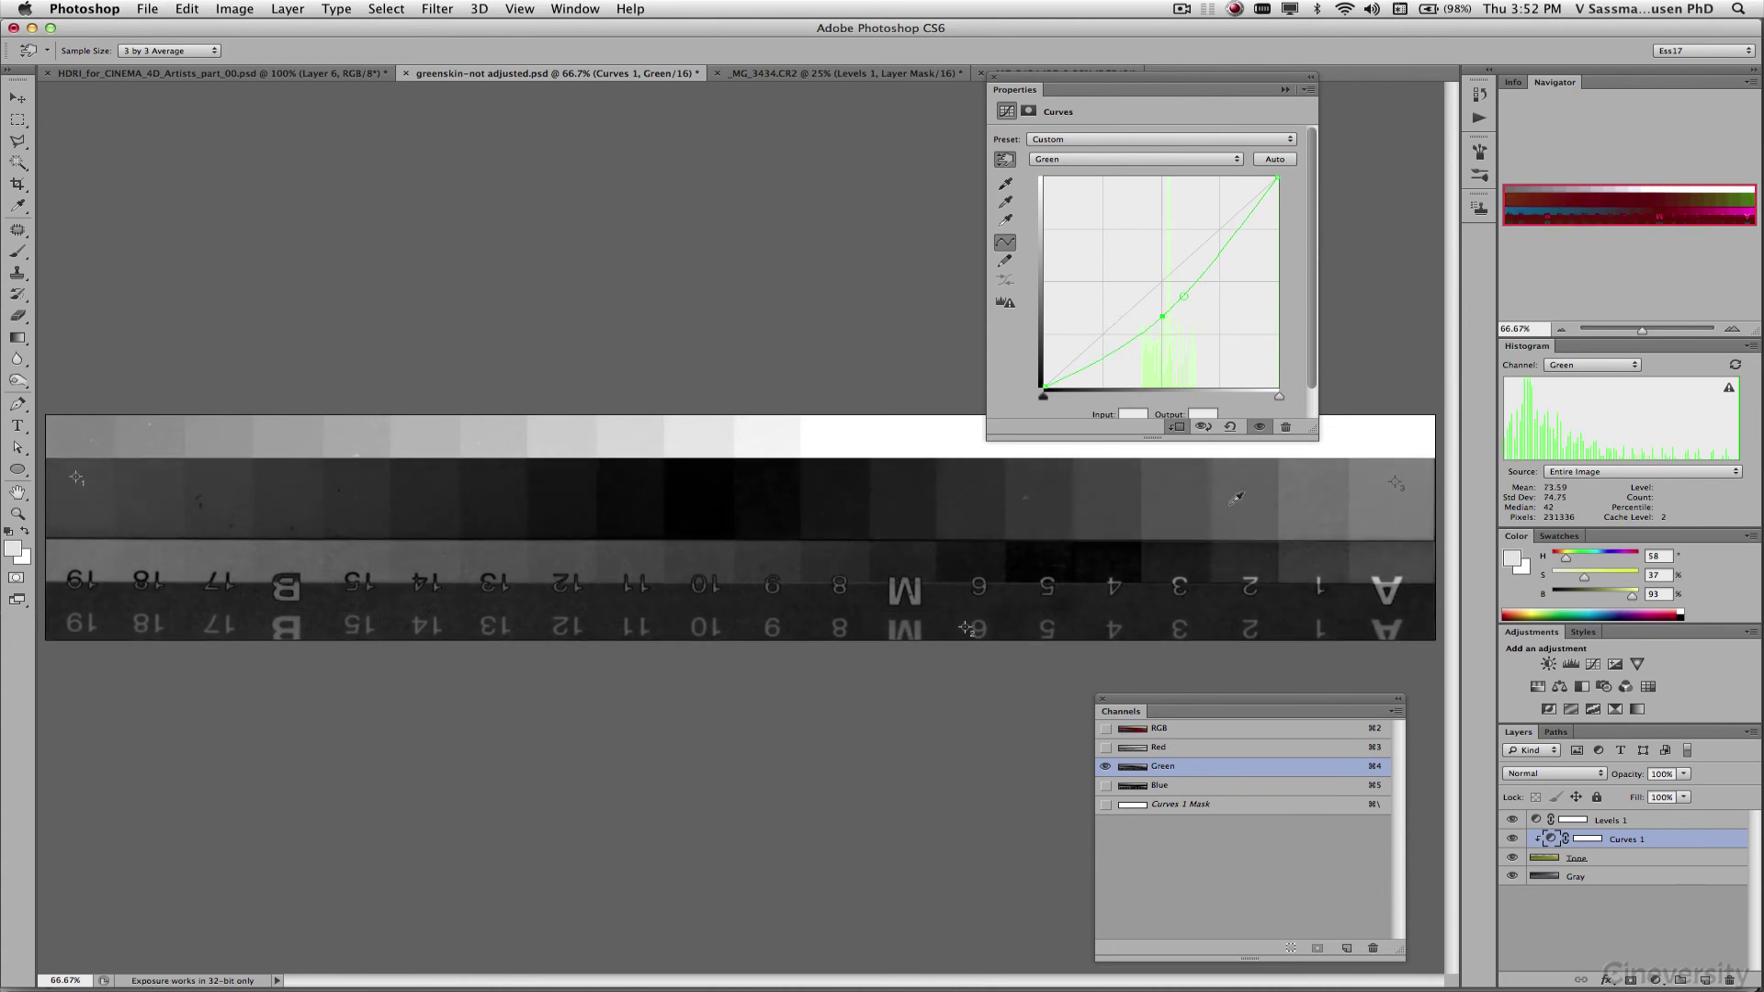
{"action": "left_click_drag", "start_coordinate": [1186, 491], "coordinate": [1189, 478]}
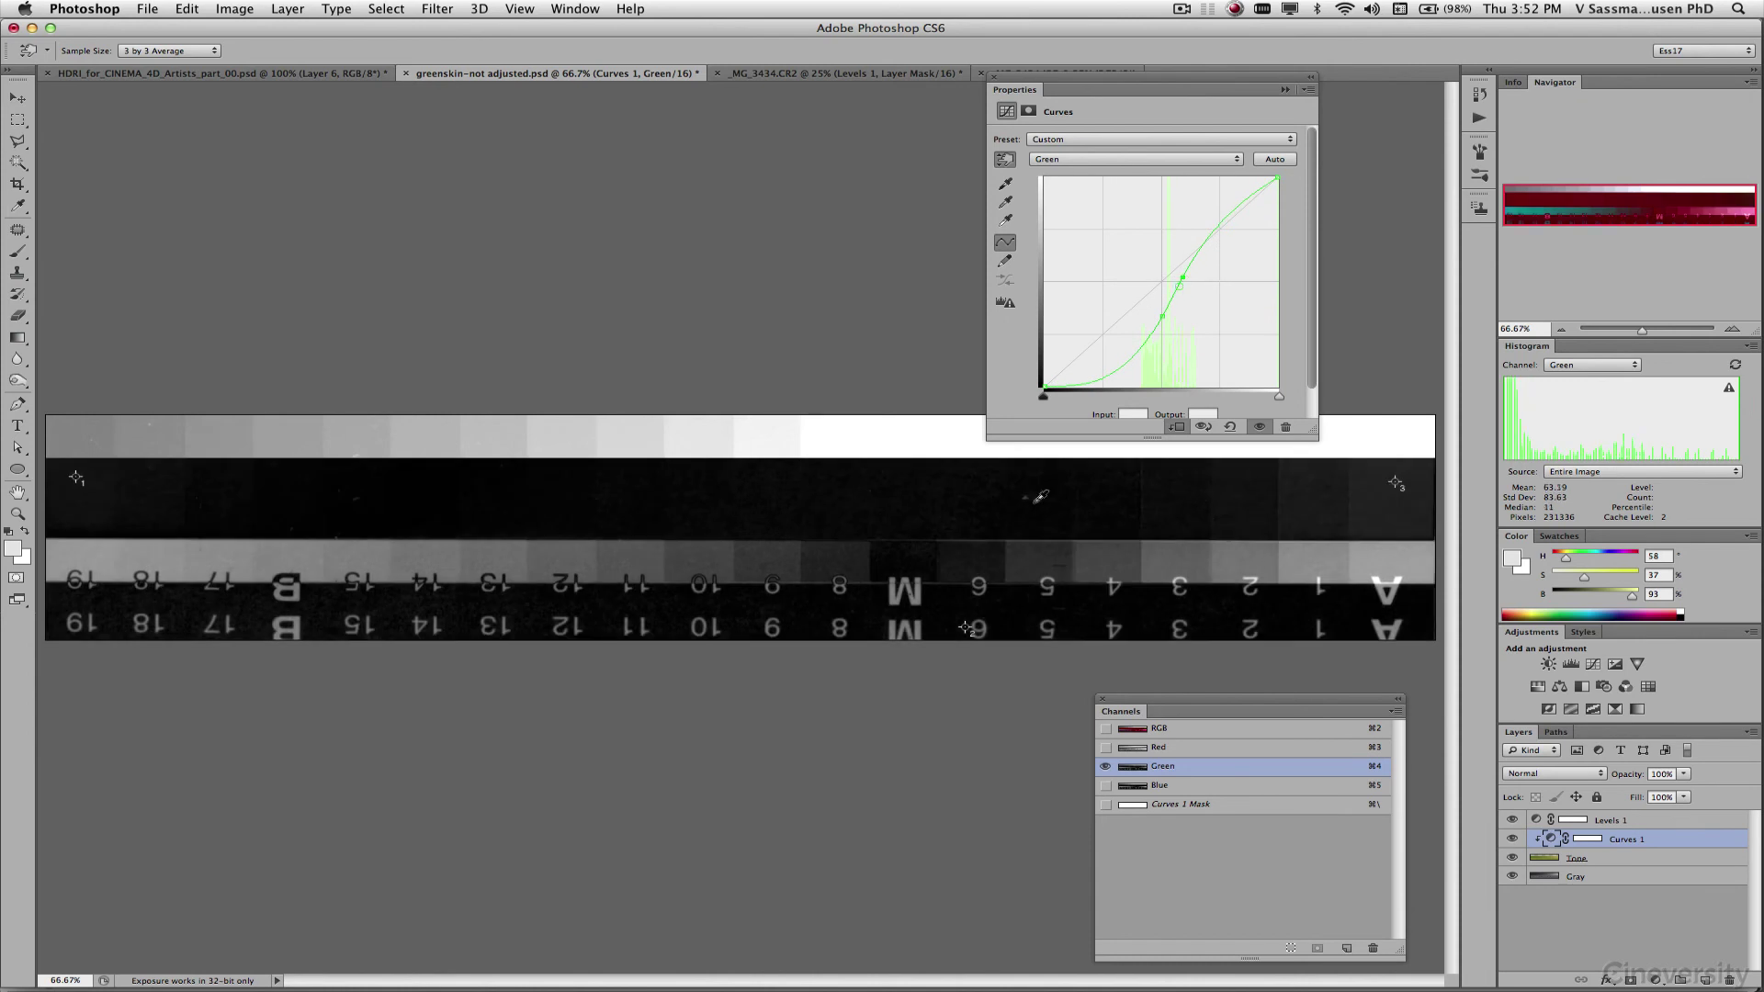
{"action": "mouse_move", "coordinate": [1387, 501]}
{"action": "left_mouse_down"}
{"action": "mouse_move", "coordinate": [1389, 478]}
{"action": "mouse_move", "coordinate": [1386, 496]}
{"action": "left_mouse_up"}
{"action": "left_click_drag", "start_coordinate": [81, 500], "coordinate": [79, 511]}
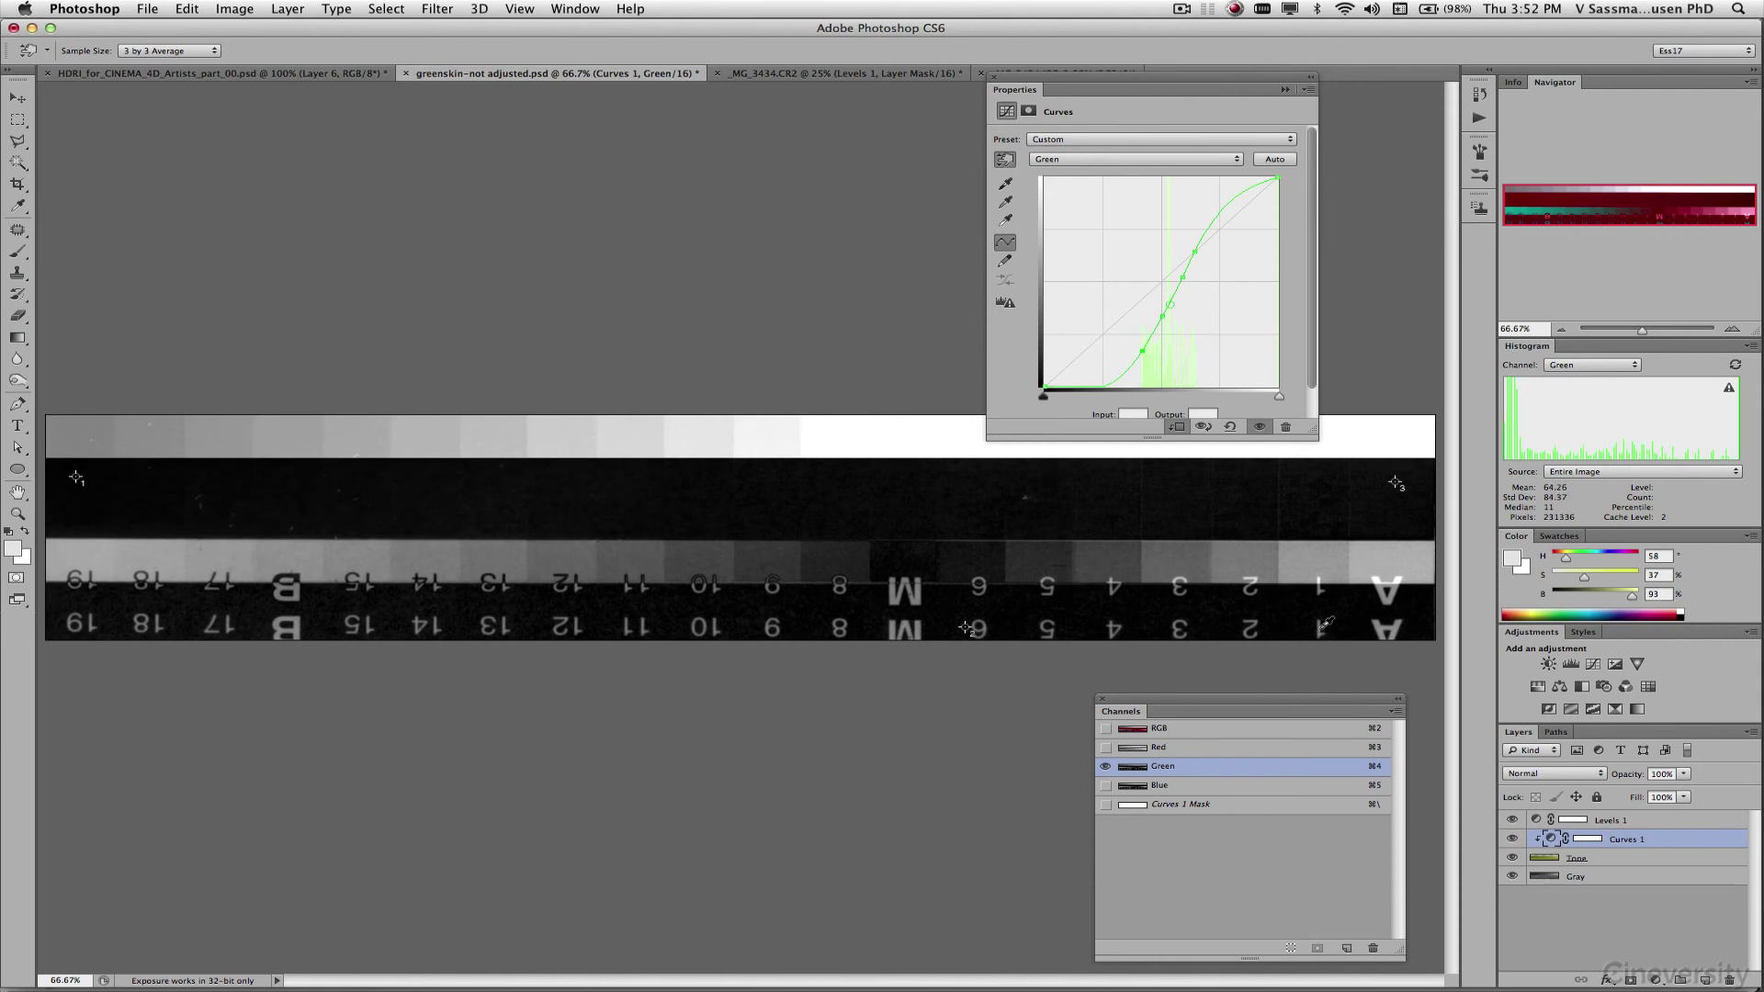
- View Red and drag three chart tones so the red curve sags below the diagonal
{"action": "left_click", "coordinate": [1201, 748]}
{"action": "left_click", "coordinate": [1109, 160]}
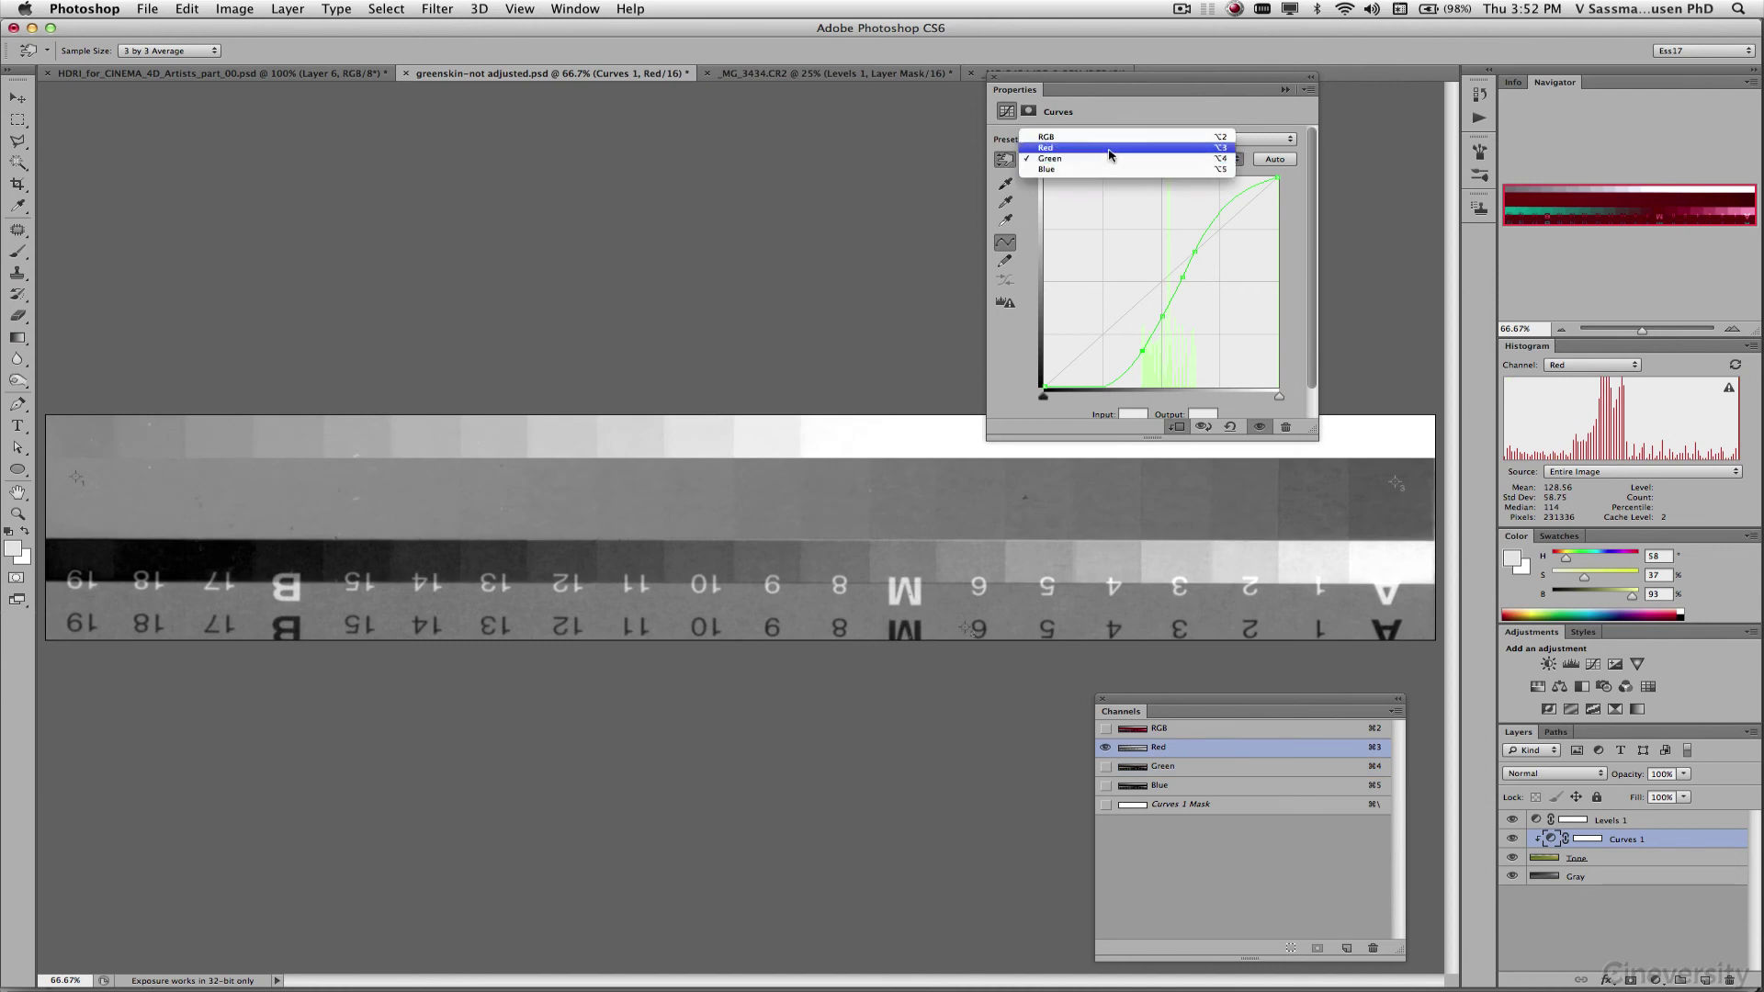
{"action": "left_click", "coordinate": [1114, 147]}
{"action": "mouse_move", "coordinate": [778, 551]}
{"action": "left_mouse_down"}
{"action": "mouse_move", "coordinate": [777, 570]}
{"action": "mouse_move", "coordinate": [787, 500]}
{"action": "mouse_move", "coordinate": [778, 563]}
{"action": "mouse_move", "coordinate": [776, 521]}
{"action": "left_mouse_up"}
{"action": "left_click_drag", "start_coordinate": [239, 494], "coordinate": [231, 496]}
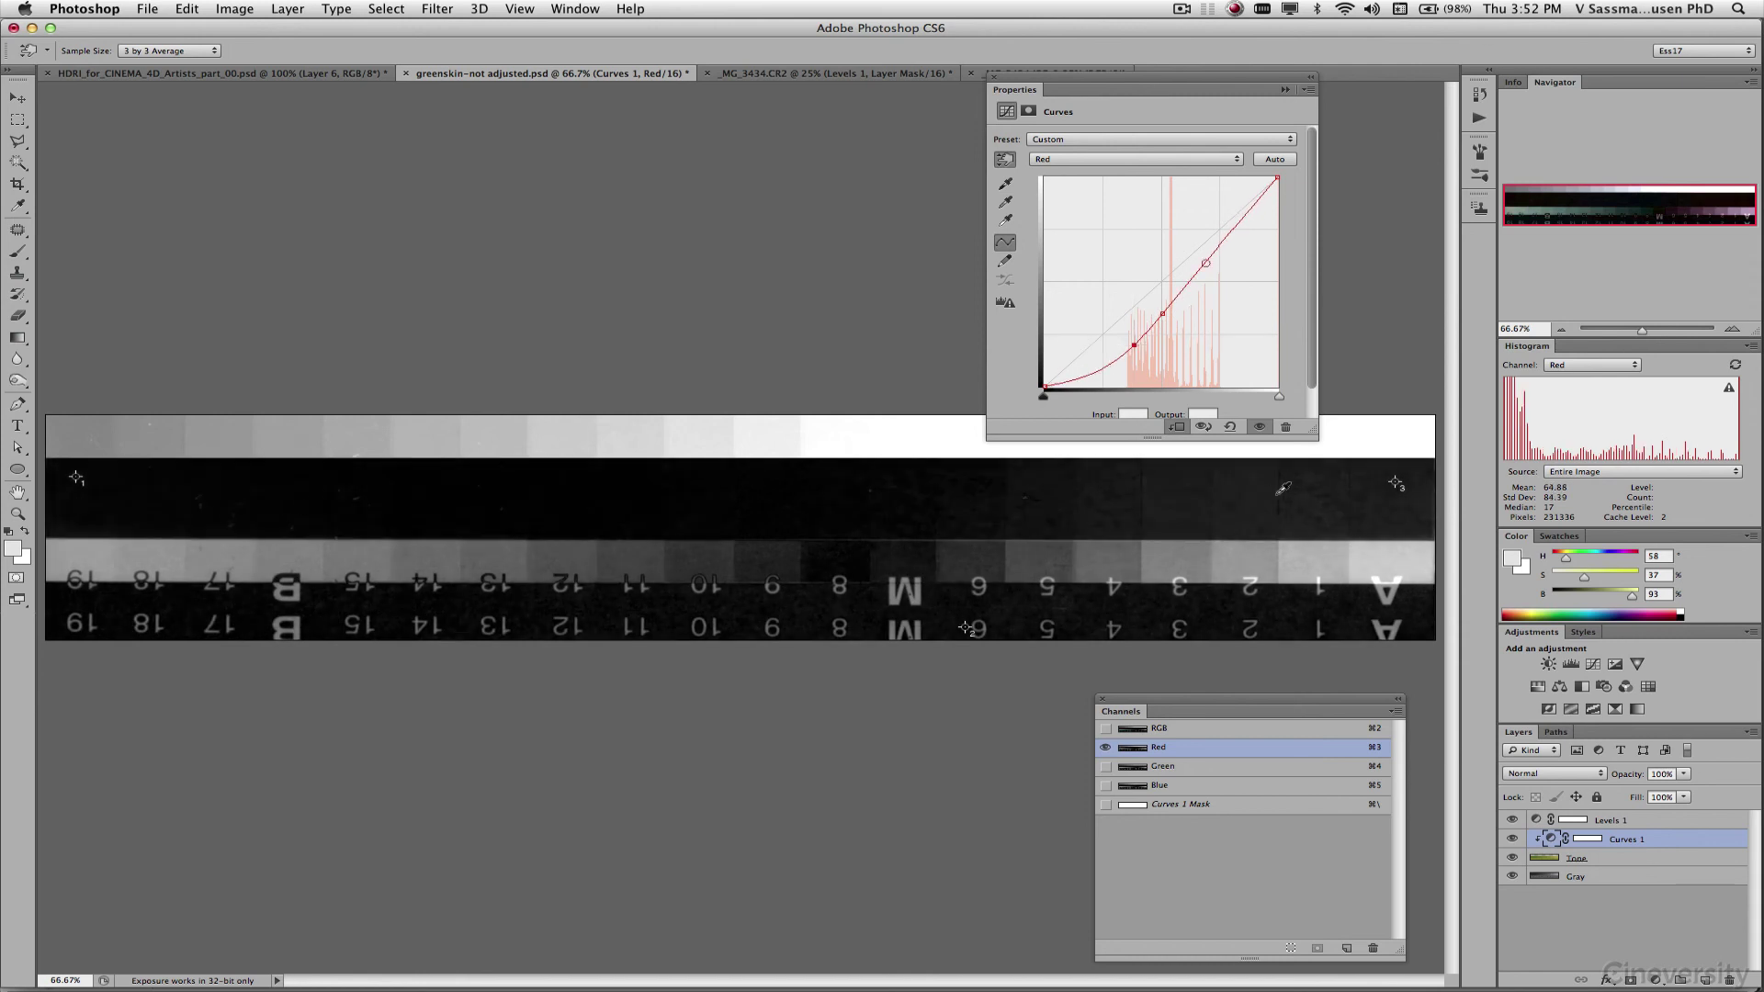
{"action": "mouse_move", "coordinate": [1322, 493]}
{"action": "left_mouse_down"}
{"action": "mouse_move", "coordinate": [1321, 520]}
{"action": "mouse_move", "coordinate": [1402, 508]}
{"action": "left_mouse_up"}
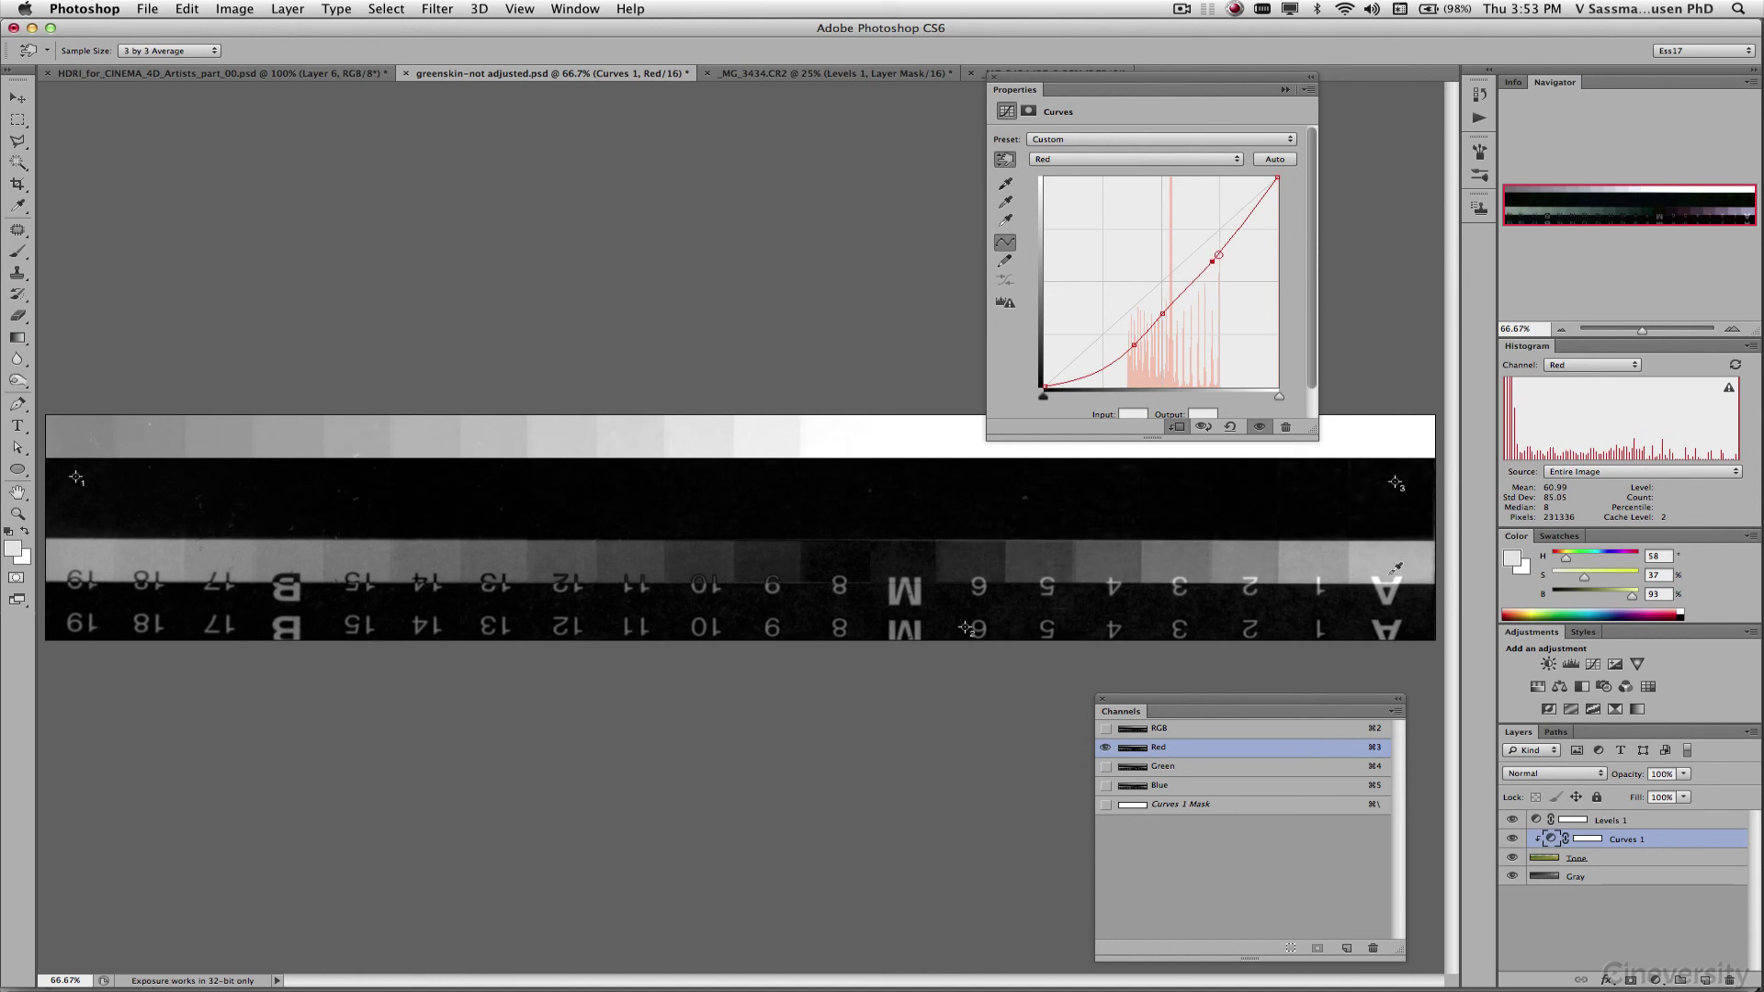
- Return to the RGB composite channel and curve, and hide Levels 1
{"action": "left_click", "coordinate": [1176, 729]}
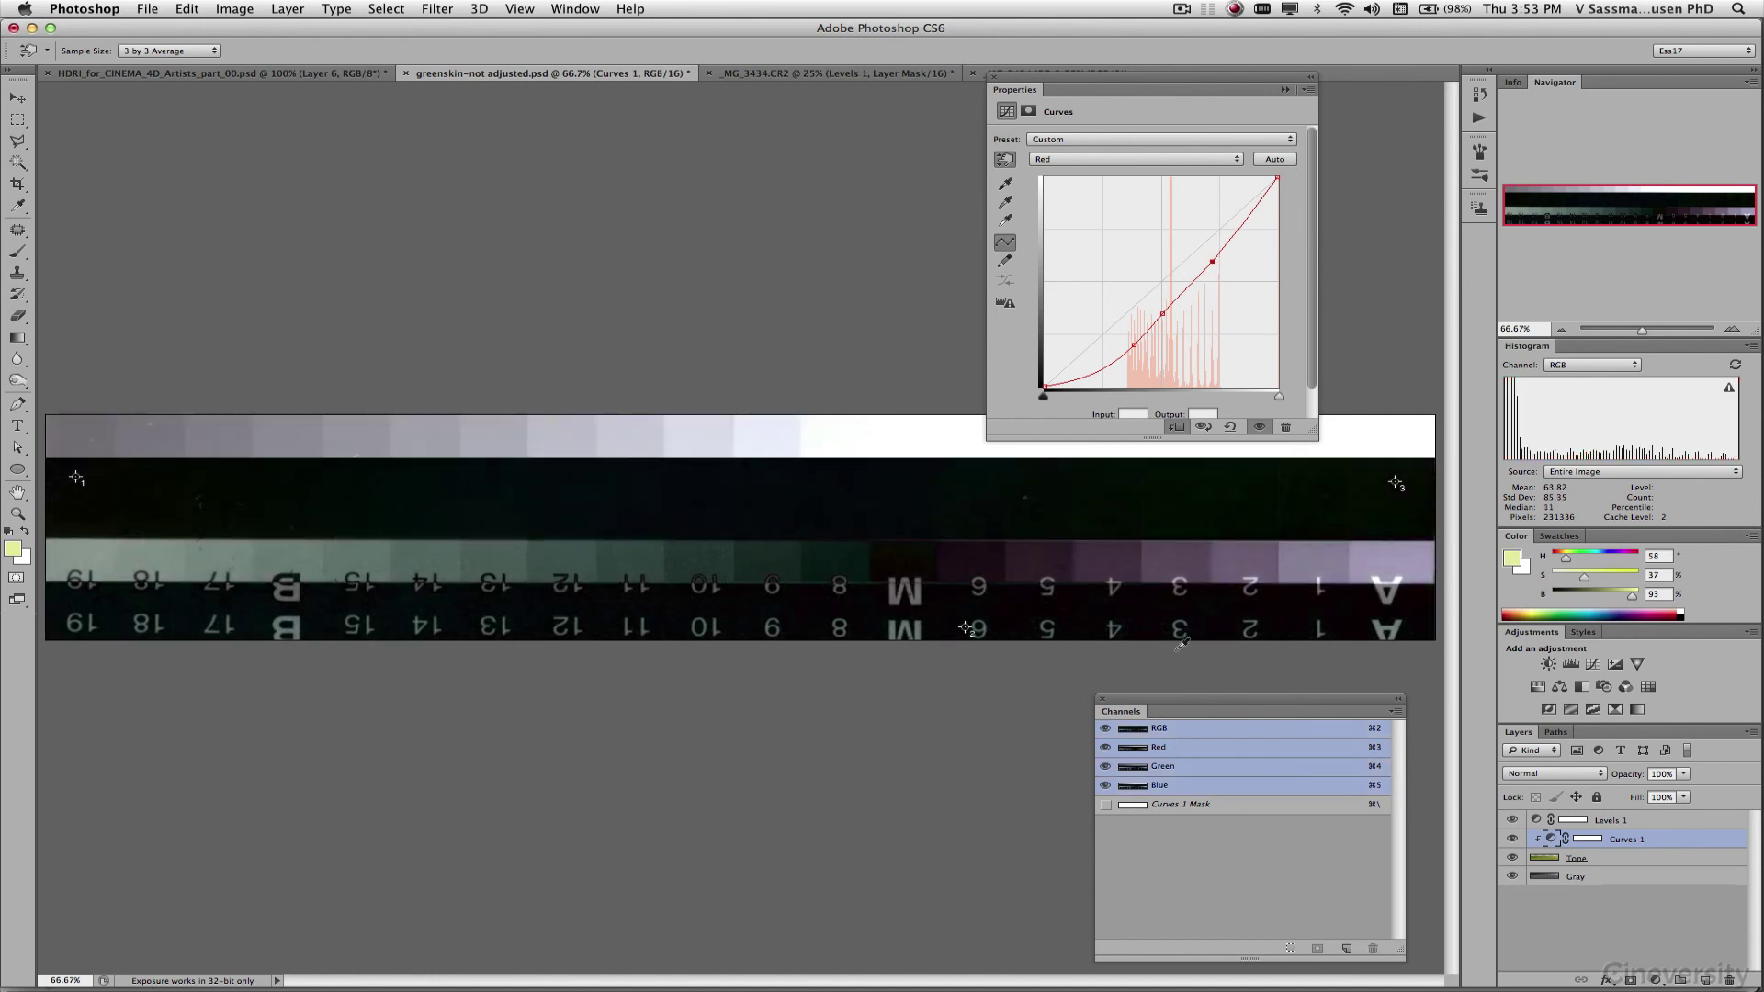
{"action": "left_click", "coordinate": [1125, 166]}
{"action": "left_click", "coordinate": [1128, 142]}
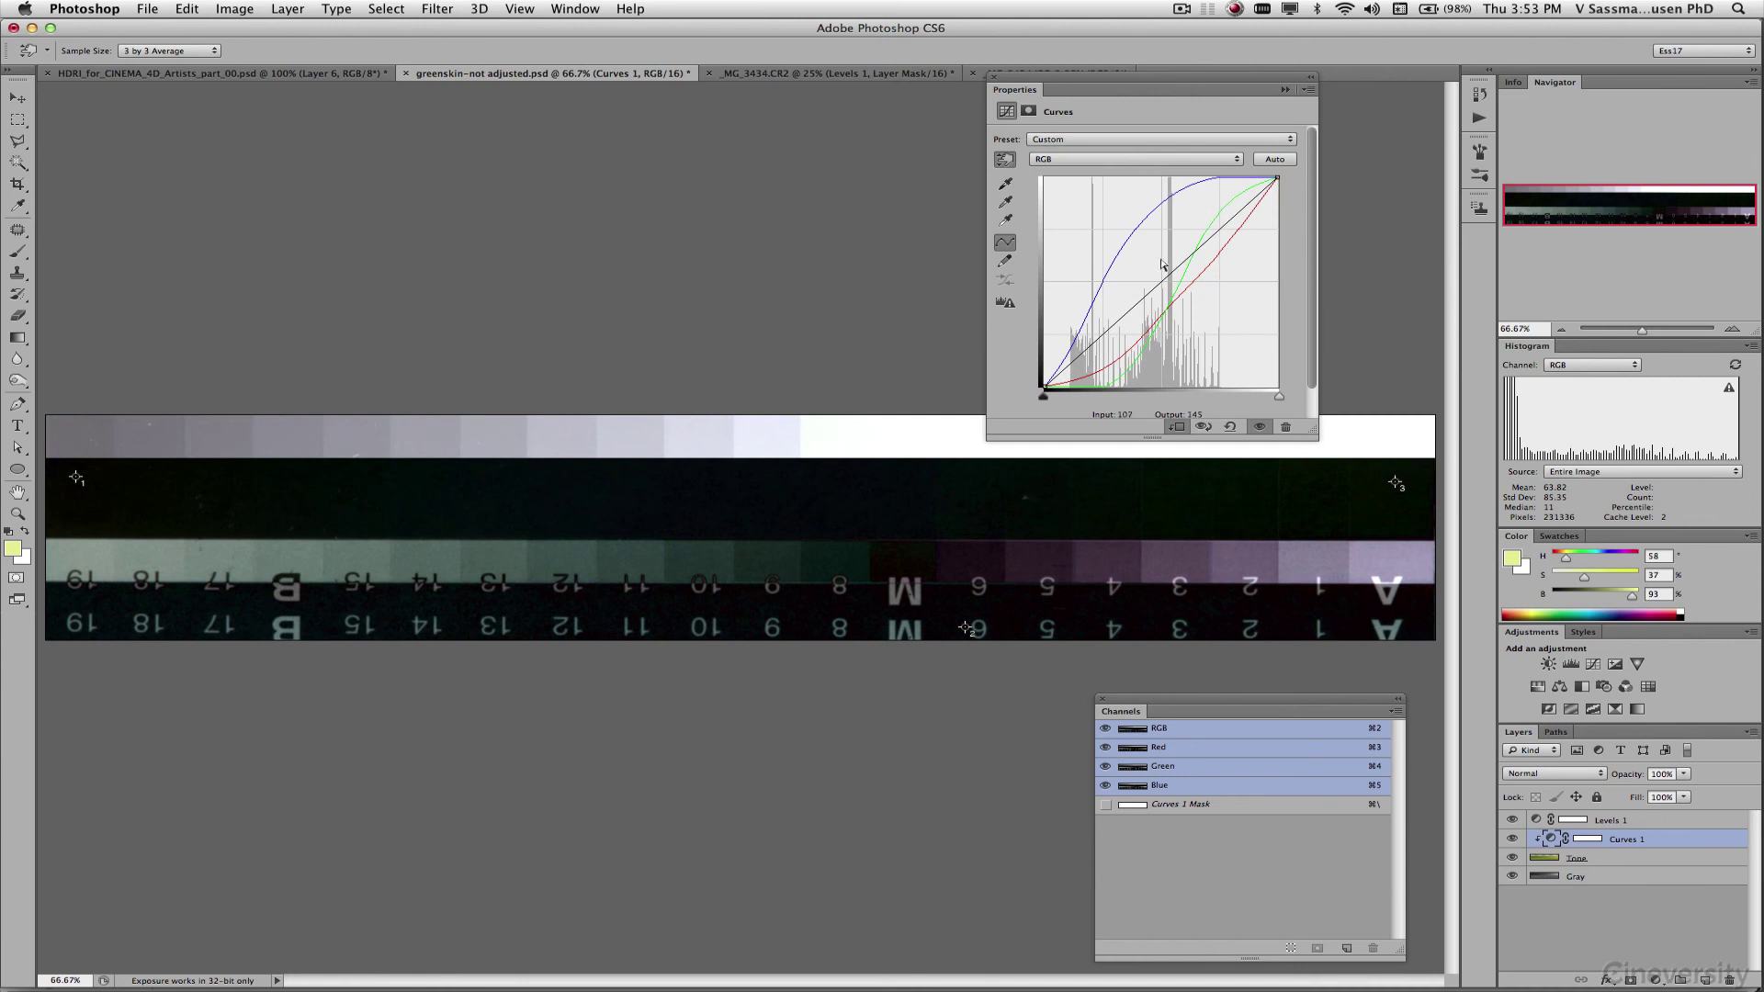
{"action": "left_click", "coordinate": [1511, 819]}
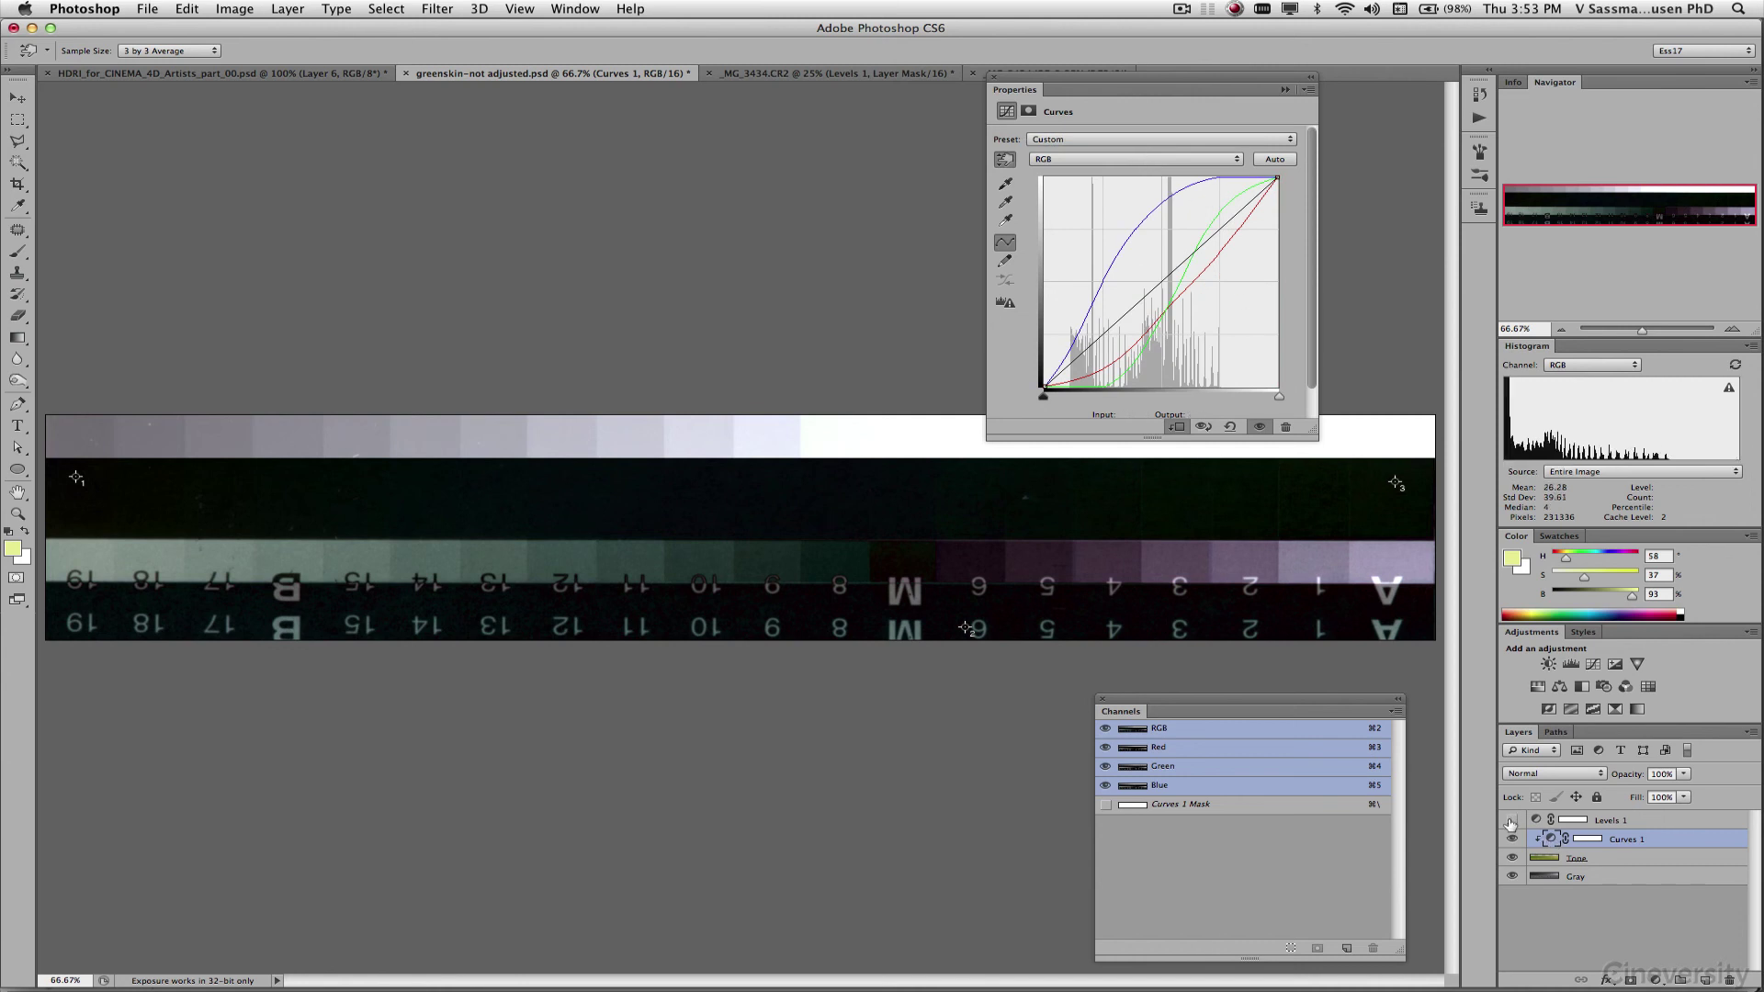
- Set the Tone layer's blend mode from Difference back to Normal
{"action": "left_click", "coordinate": [1547, 856]}
{"action": "key", "text": "m"}
{"action": "left_click", "coordinate": [1553, 774]}
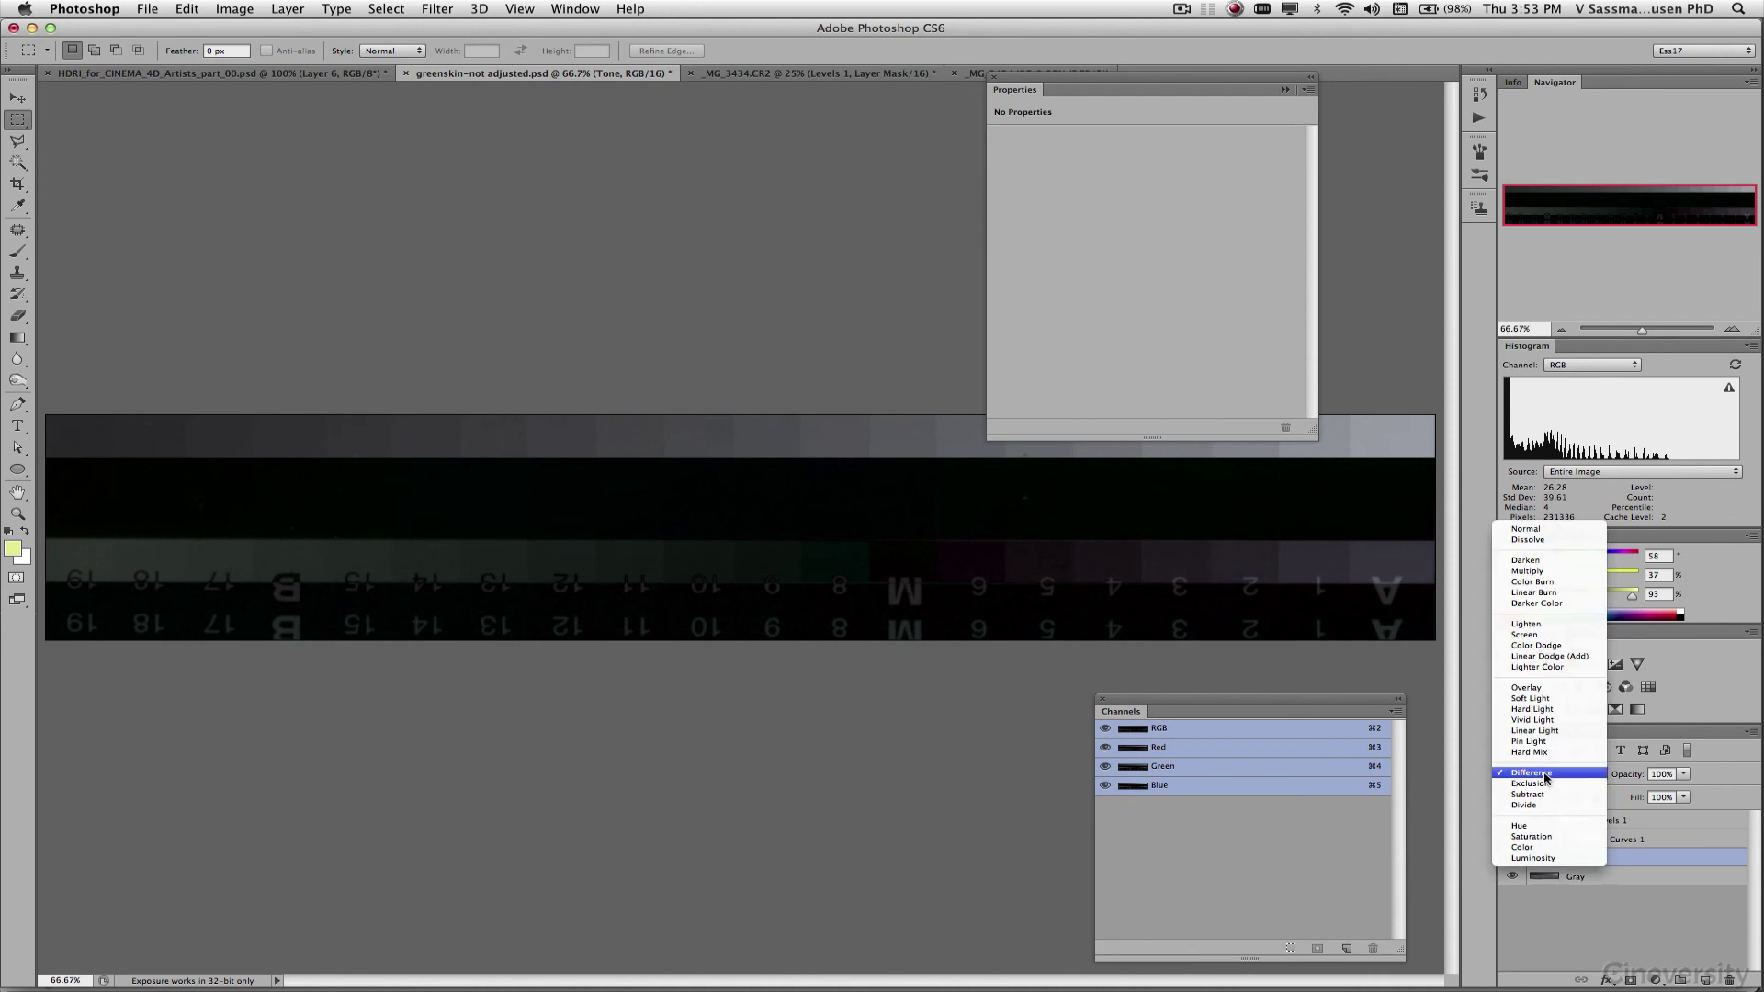
{"action": "left_click", "coordinate": [1552, 529]}
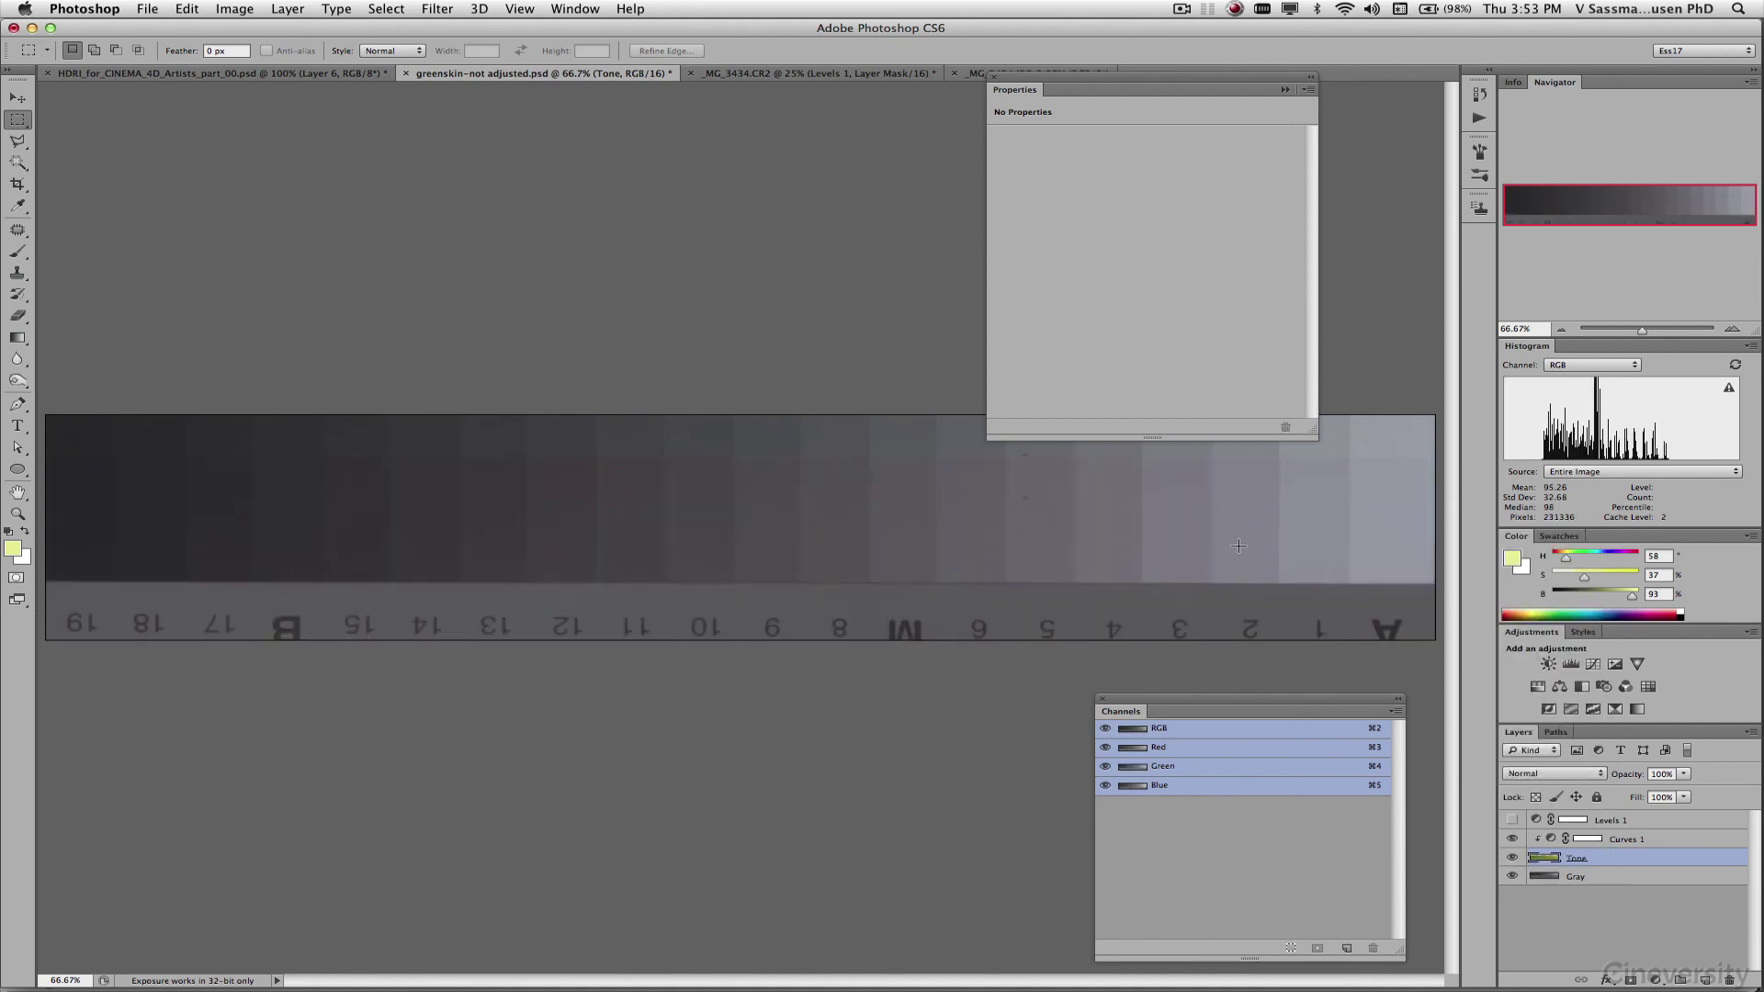
- Toggle Curves 1 off and on twice to compare the chart before and after correction
{"action": "left_click", "coordinate": [1512, 839]}
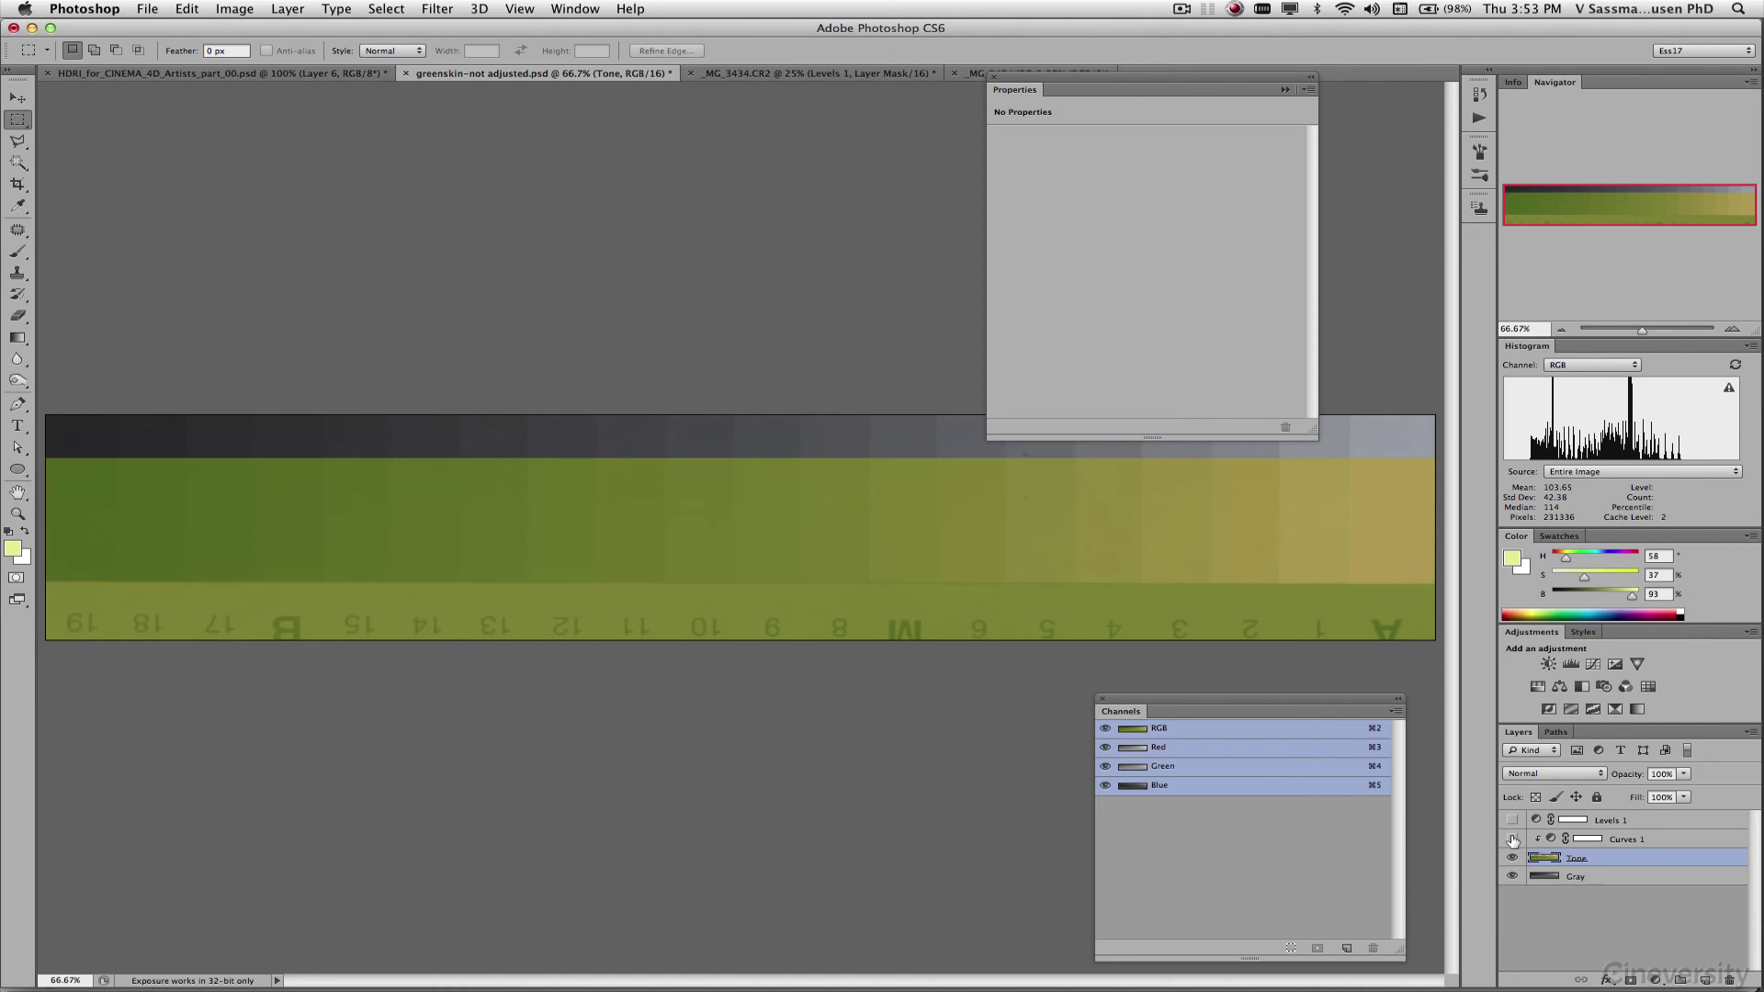
{"action": "left_click", "coordinate": [1512, 839]}
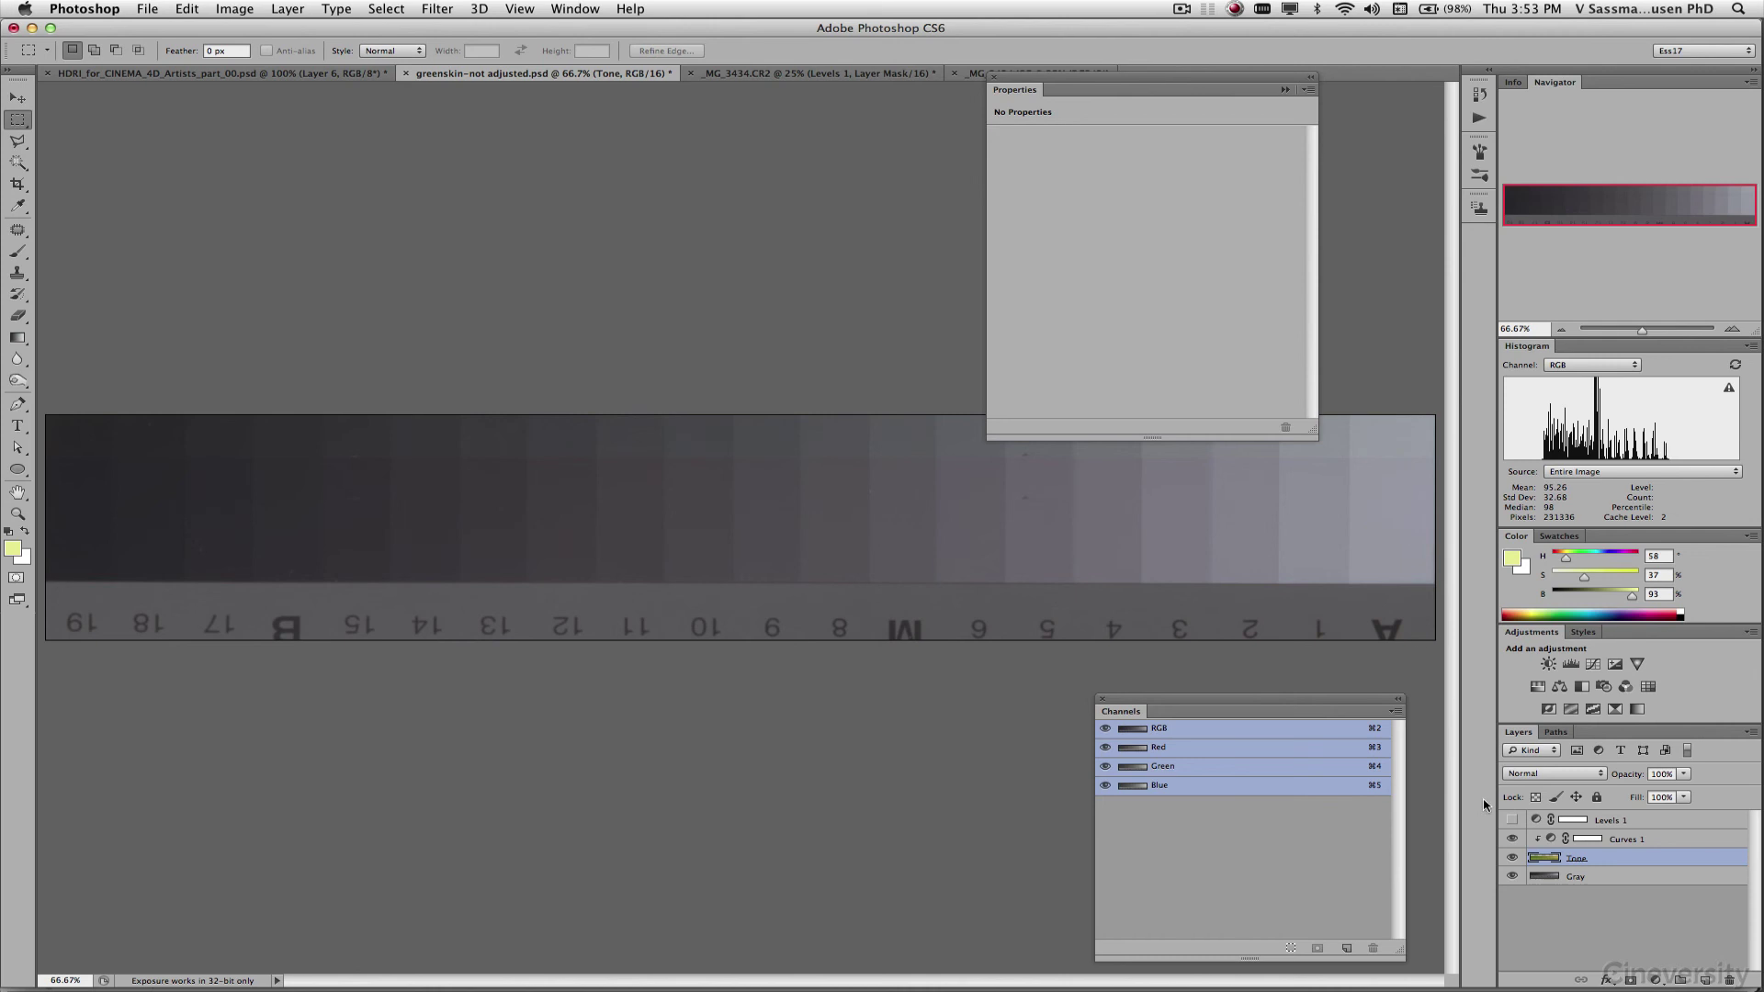
{"action": "left_click", "coordinate": [1512, 838]}
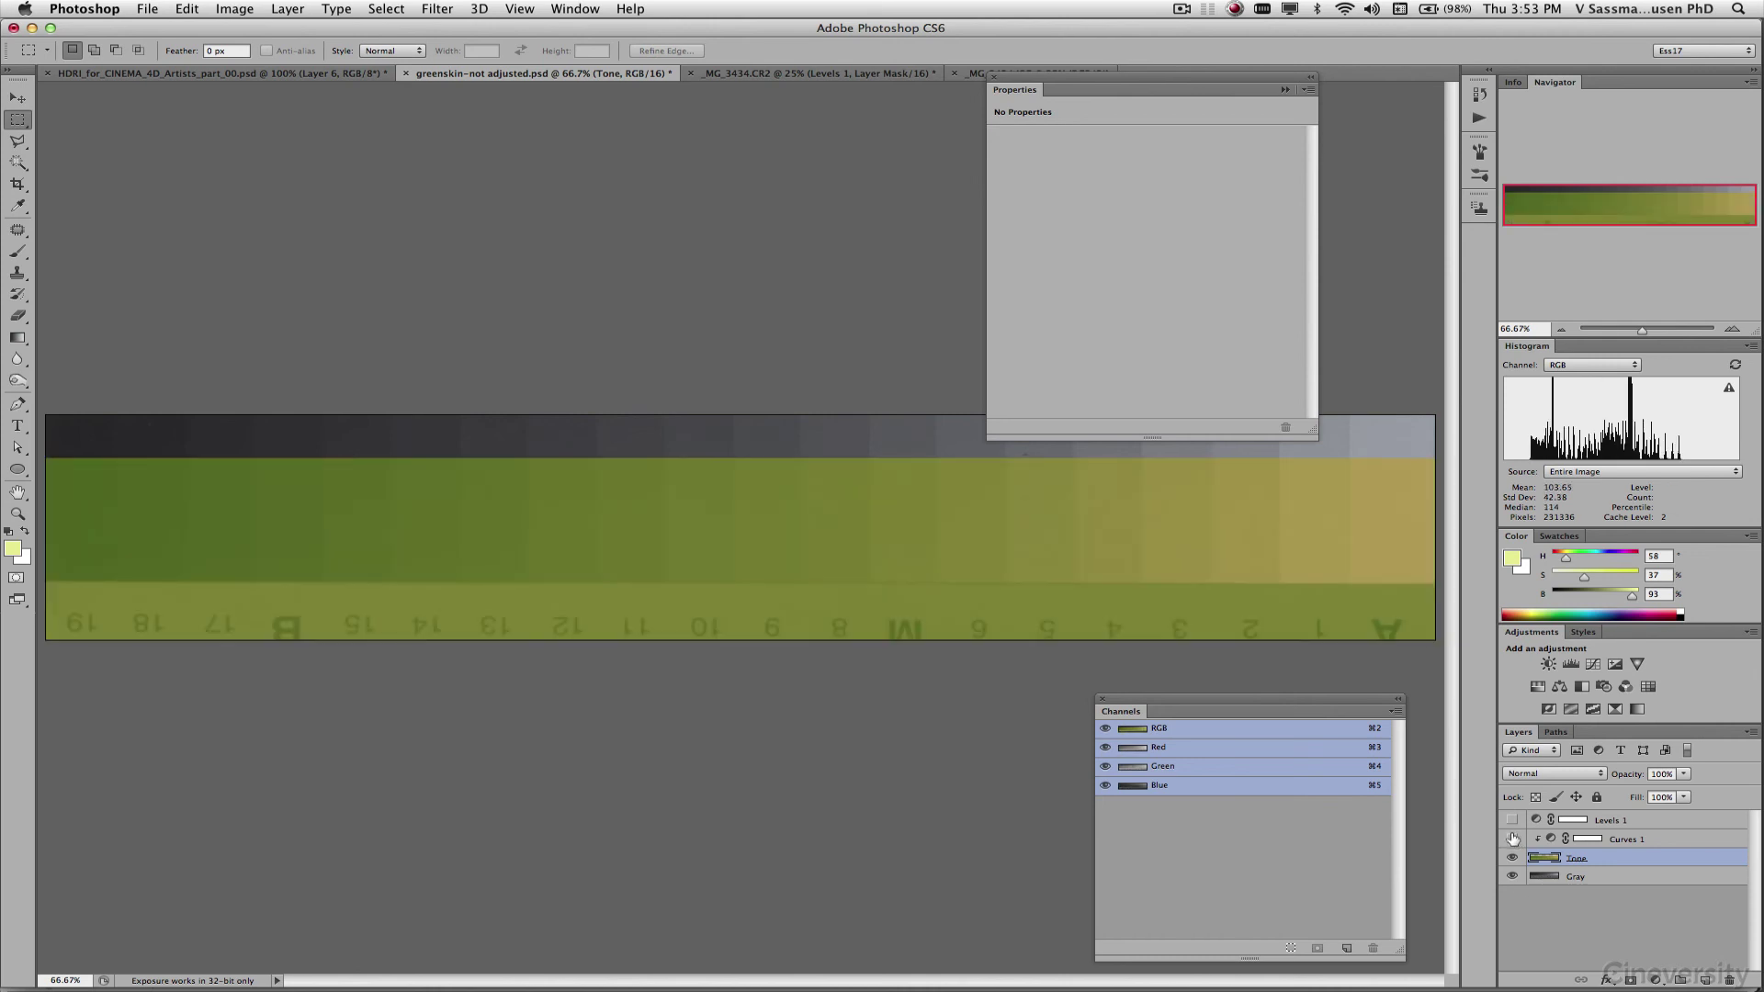
{"action": "left_click", "coordinate": [1512, 839]}
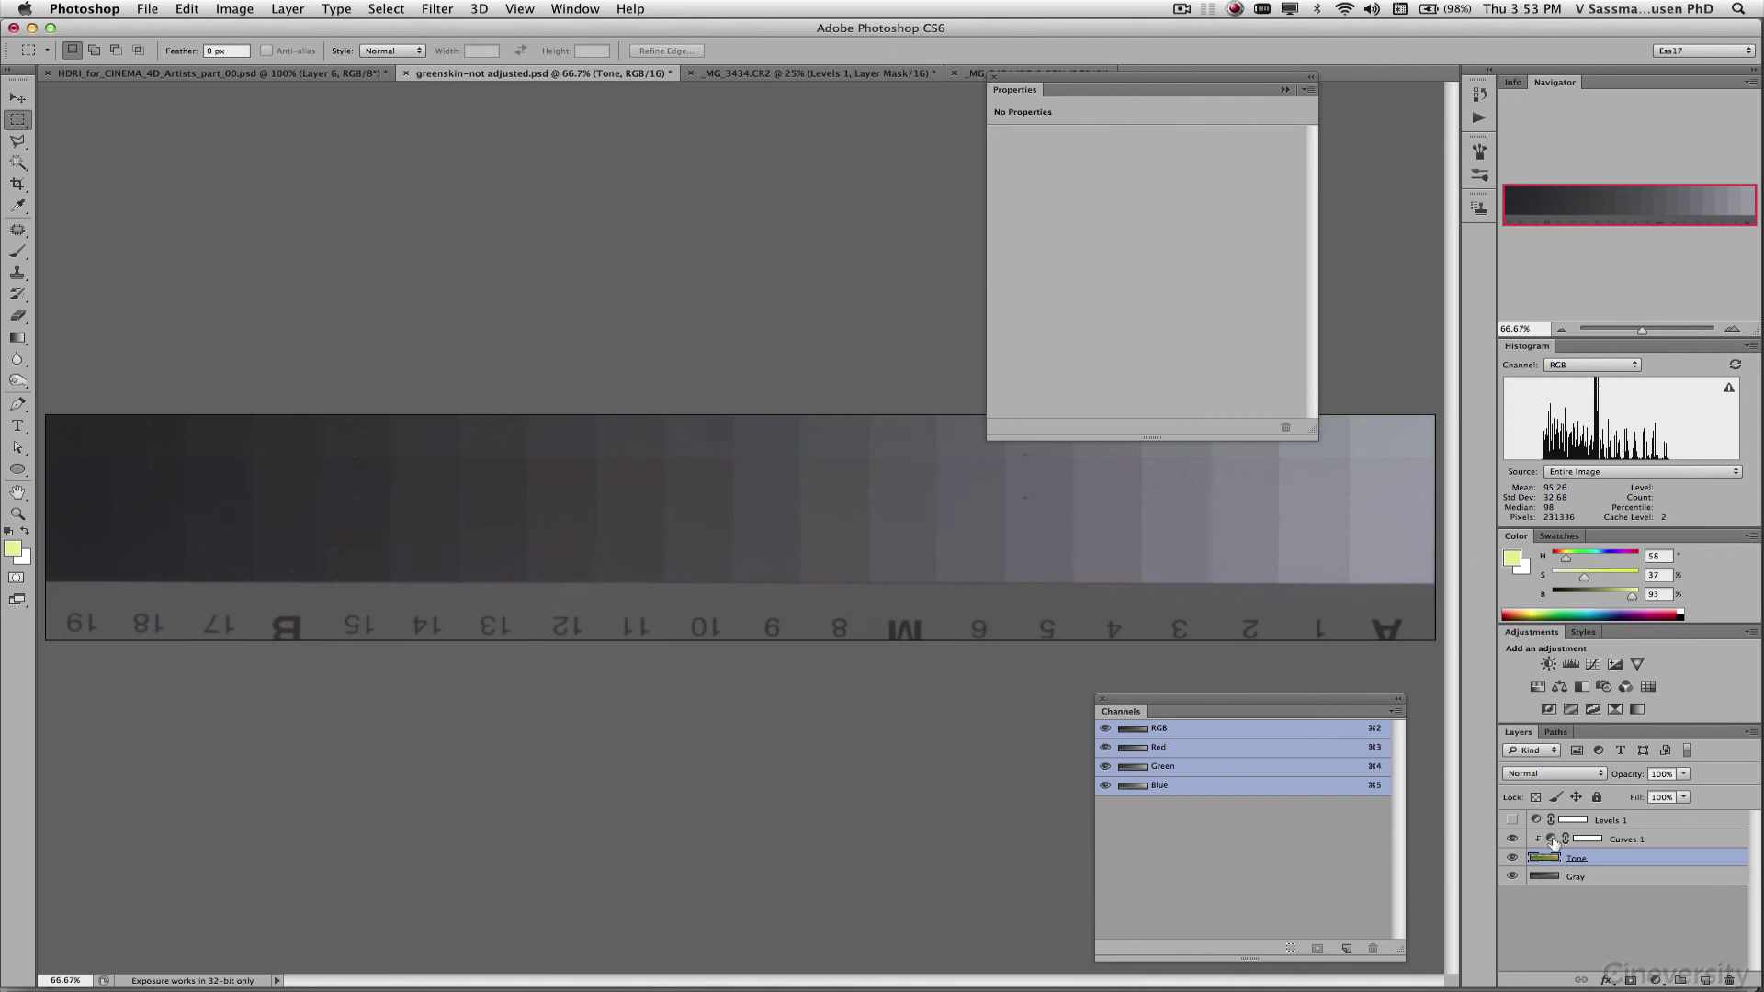
- Save the Curves 1 adjustment as a curves preset from the Properties panel menu
{"action": "left_click", "coordinate": [1551, 839]}
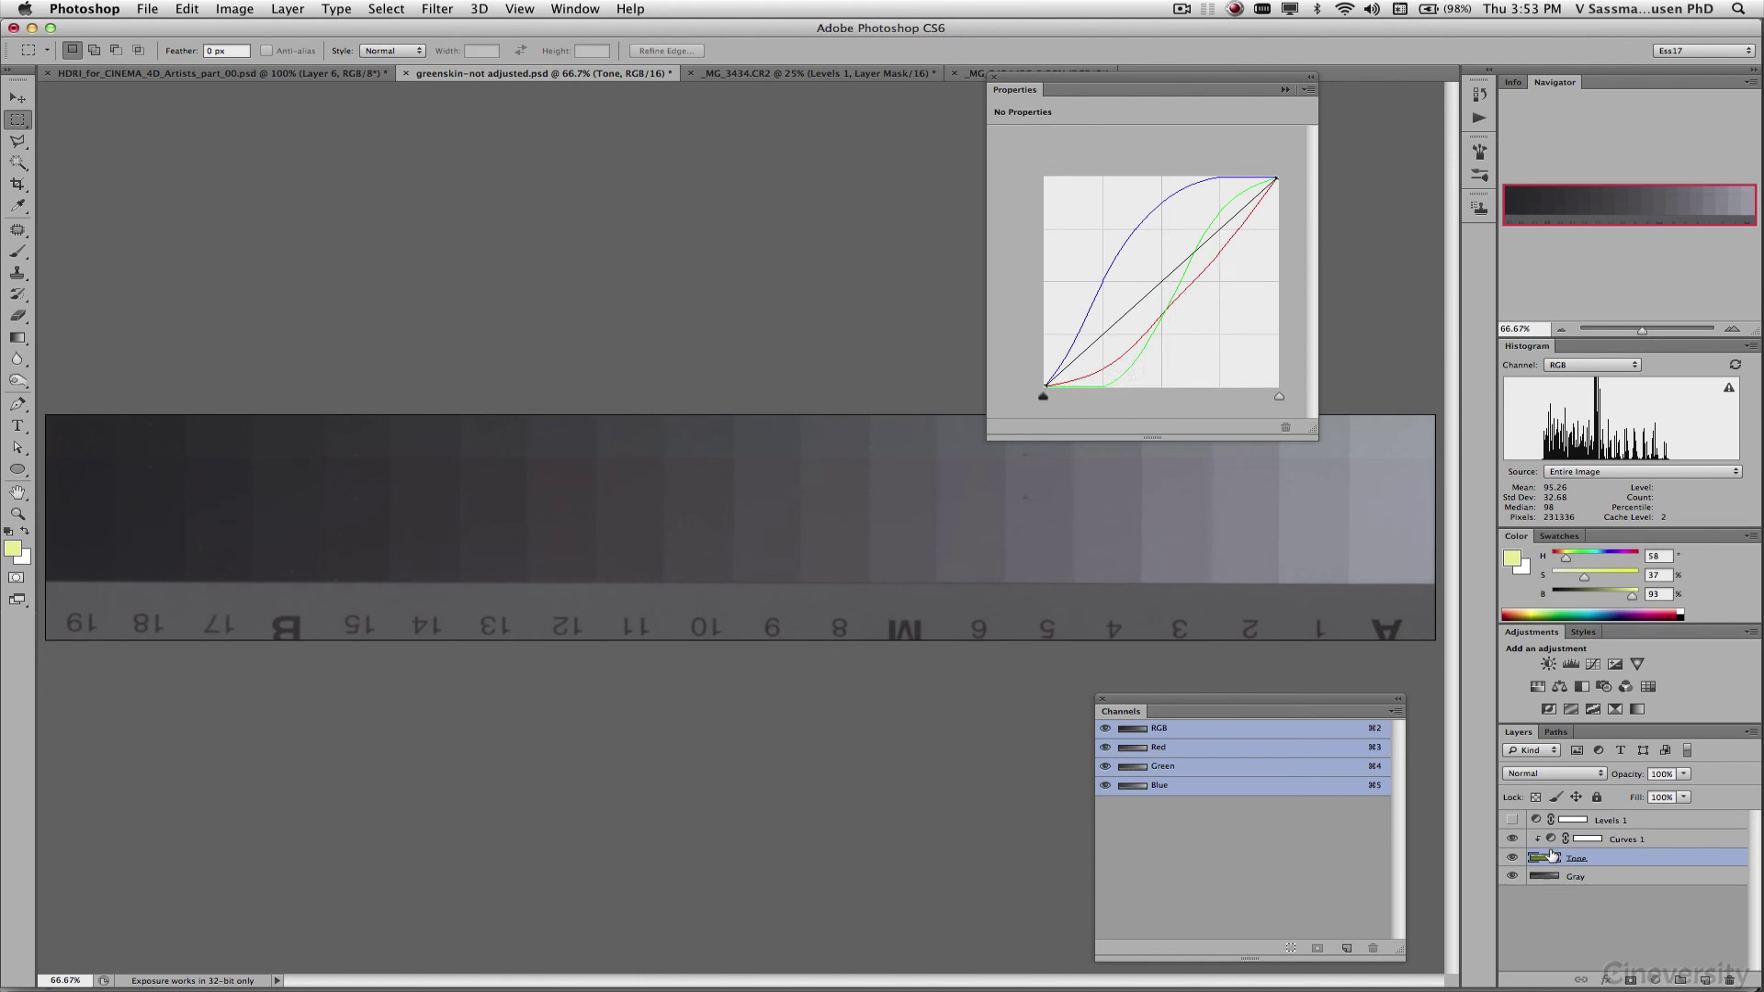
{"action": "left_click", "coordinate": [1308, 89]}
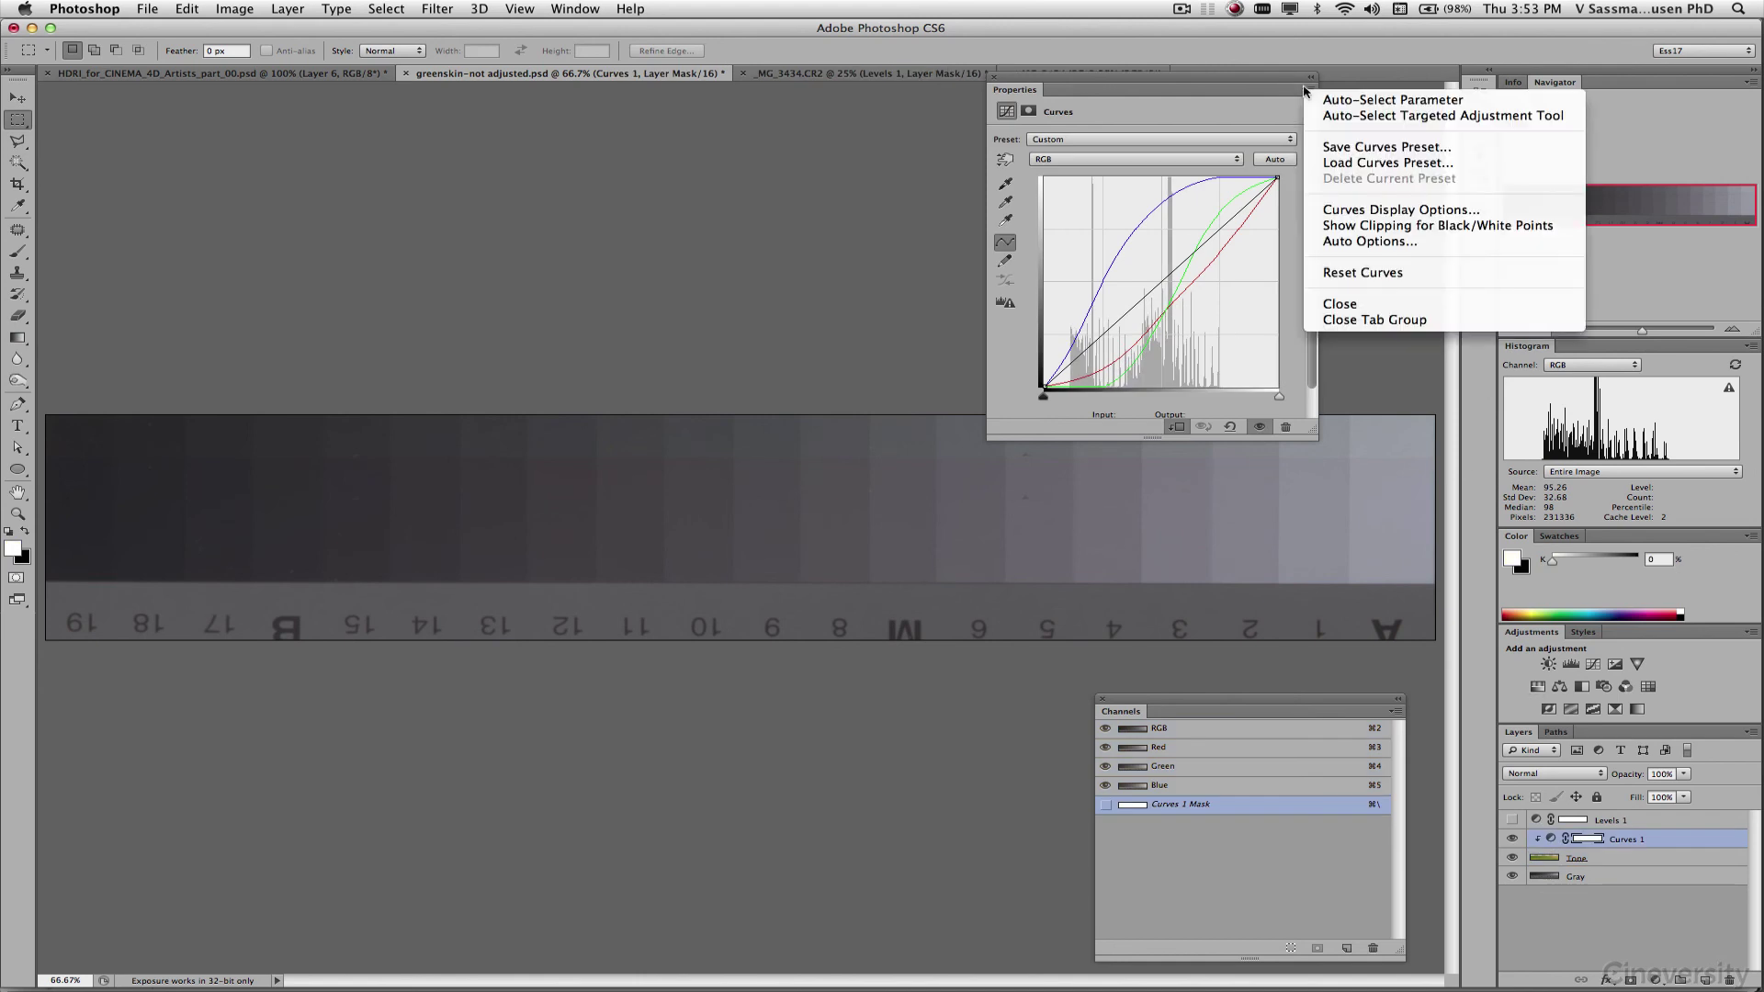
{"action": "left_click", "coordinate": [1392, 150]}
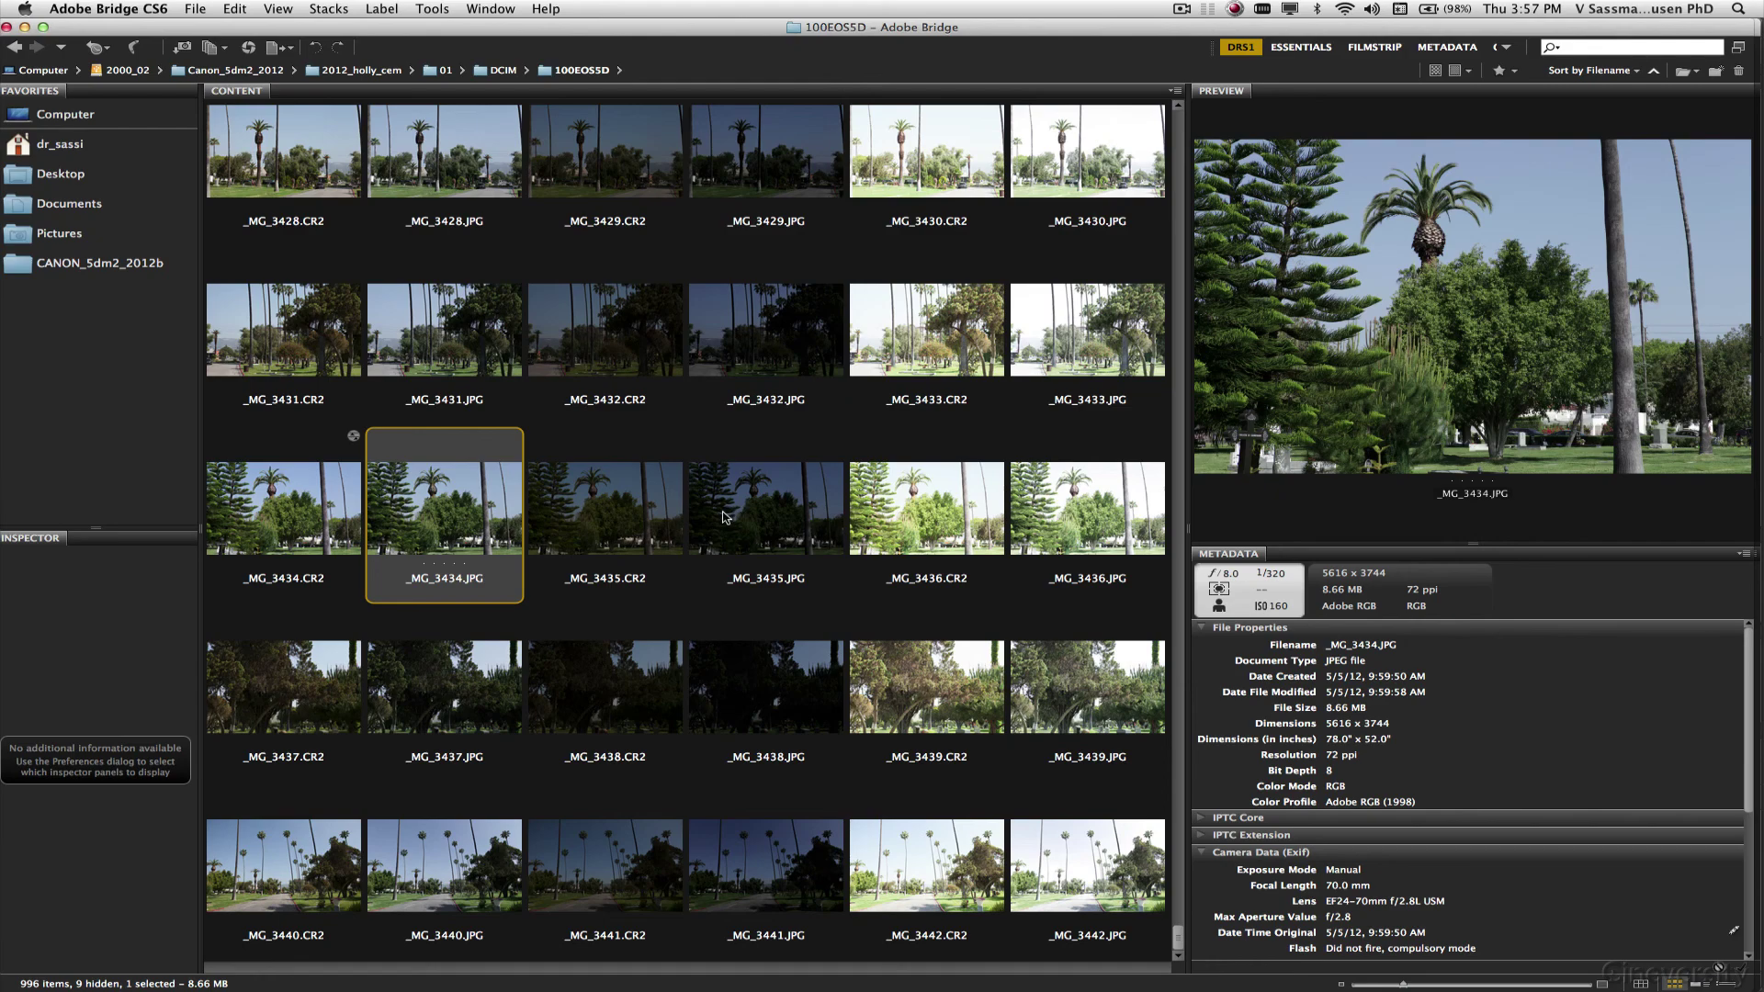
{"action": "left_click", "coordinate": [303, 512]}
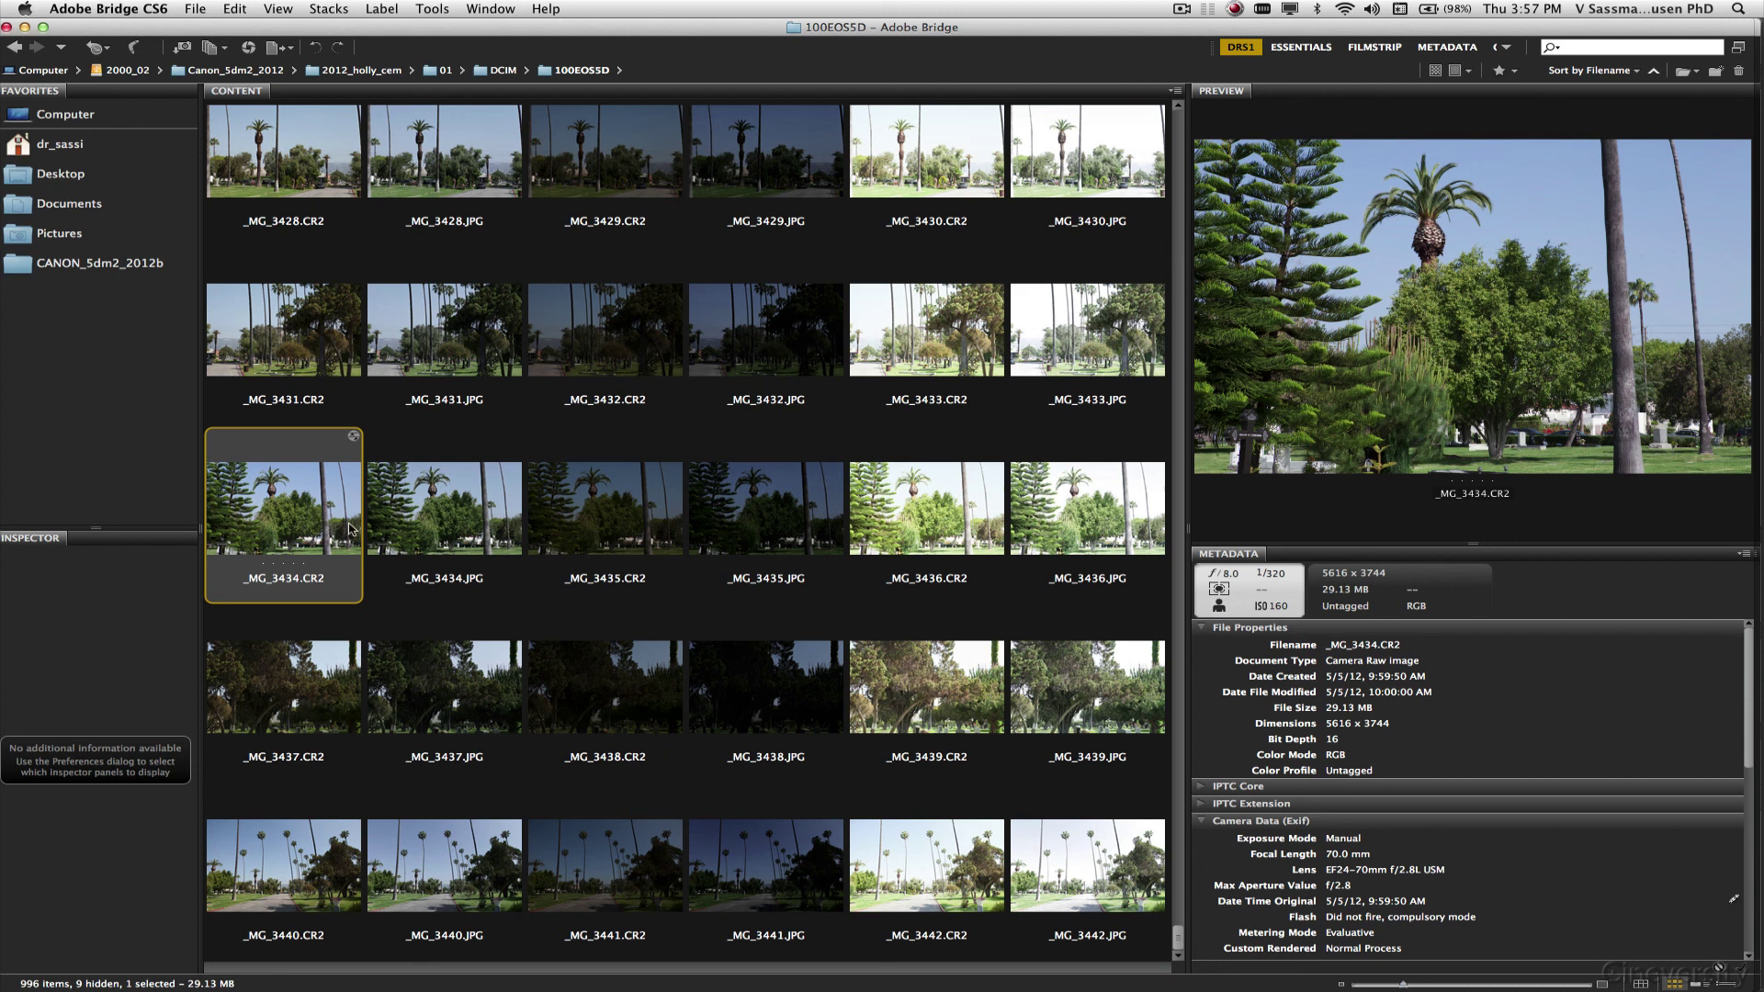
{"action": "left_click", "coordinate": [447, 523]}
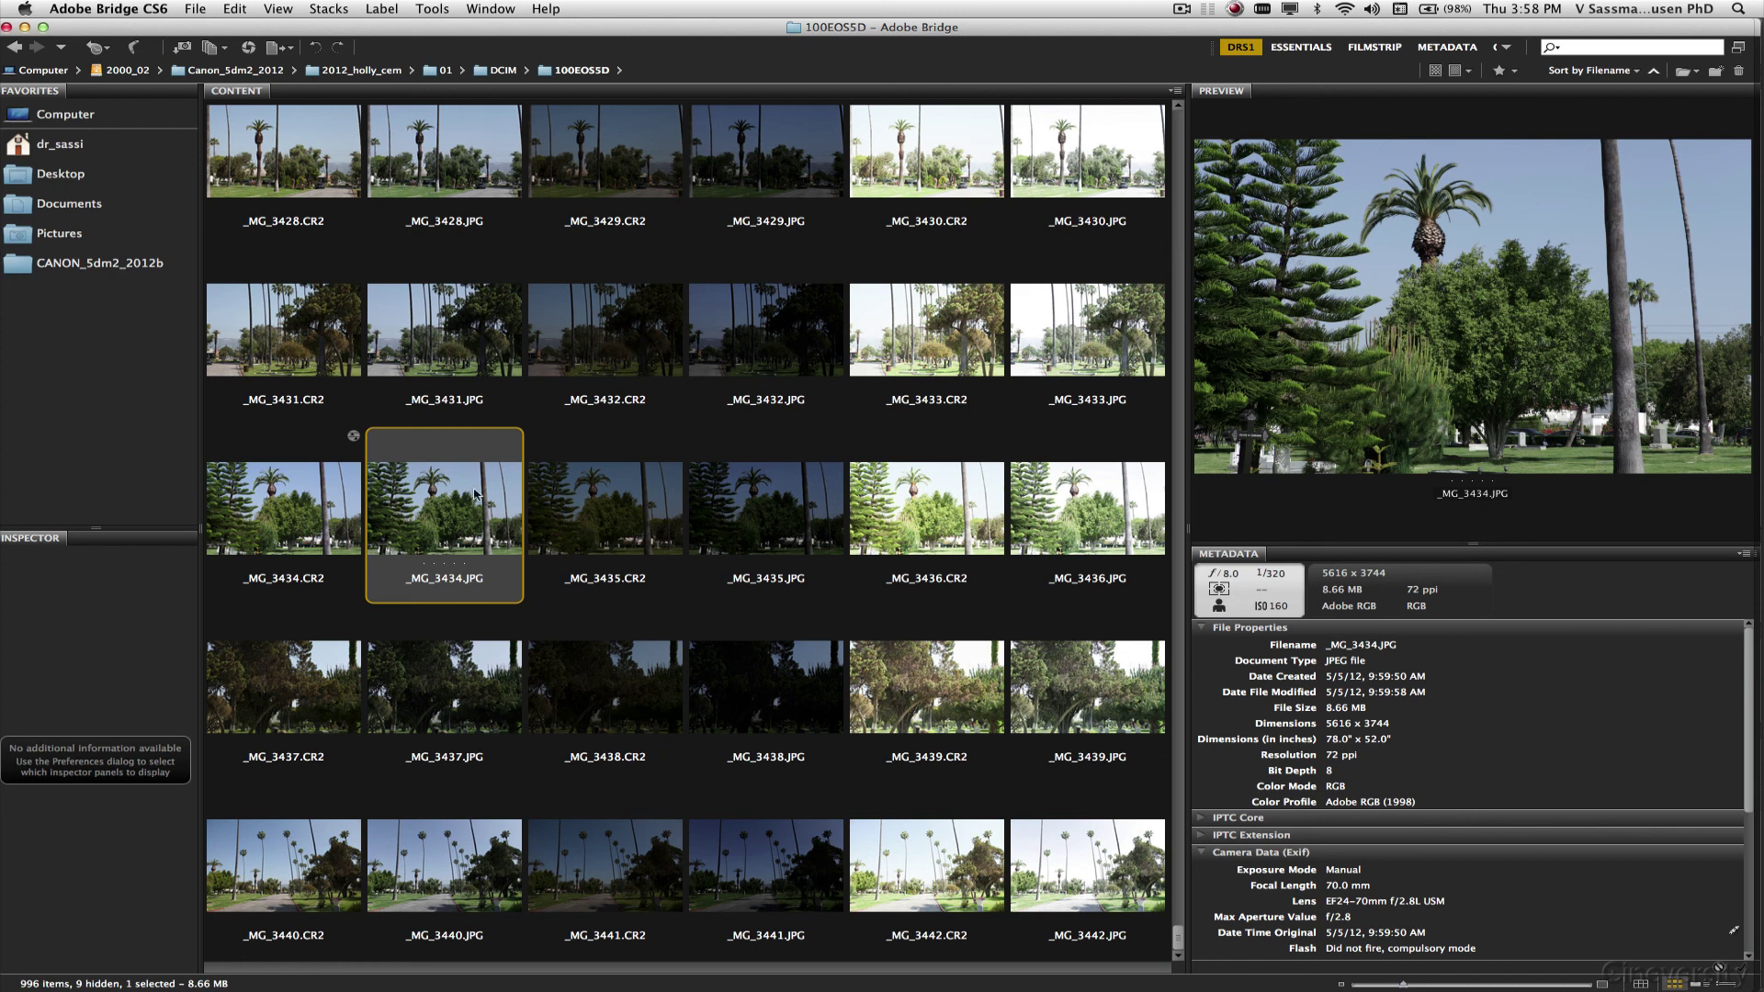
- Bring Picture Style Editor forward with _MG_3434.CR2, its Navigator and tone-curve palette active
{"action": "key", "text": "super+Tab"}
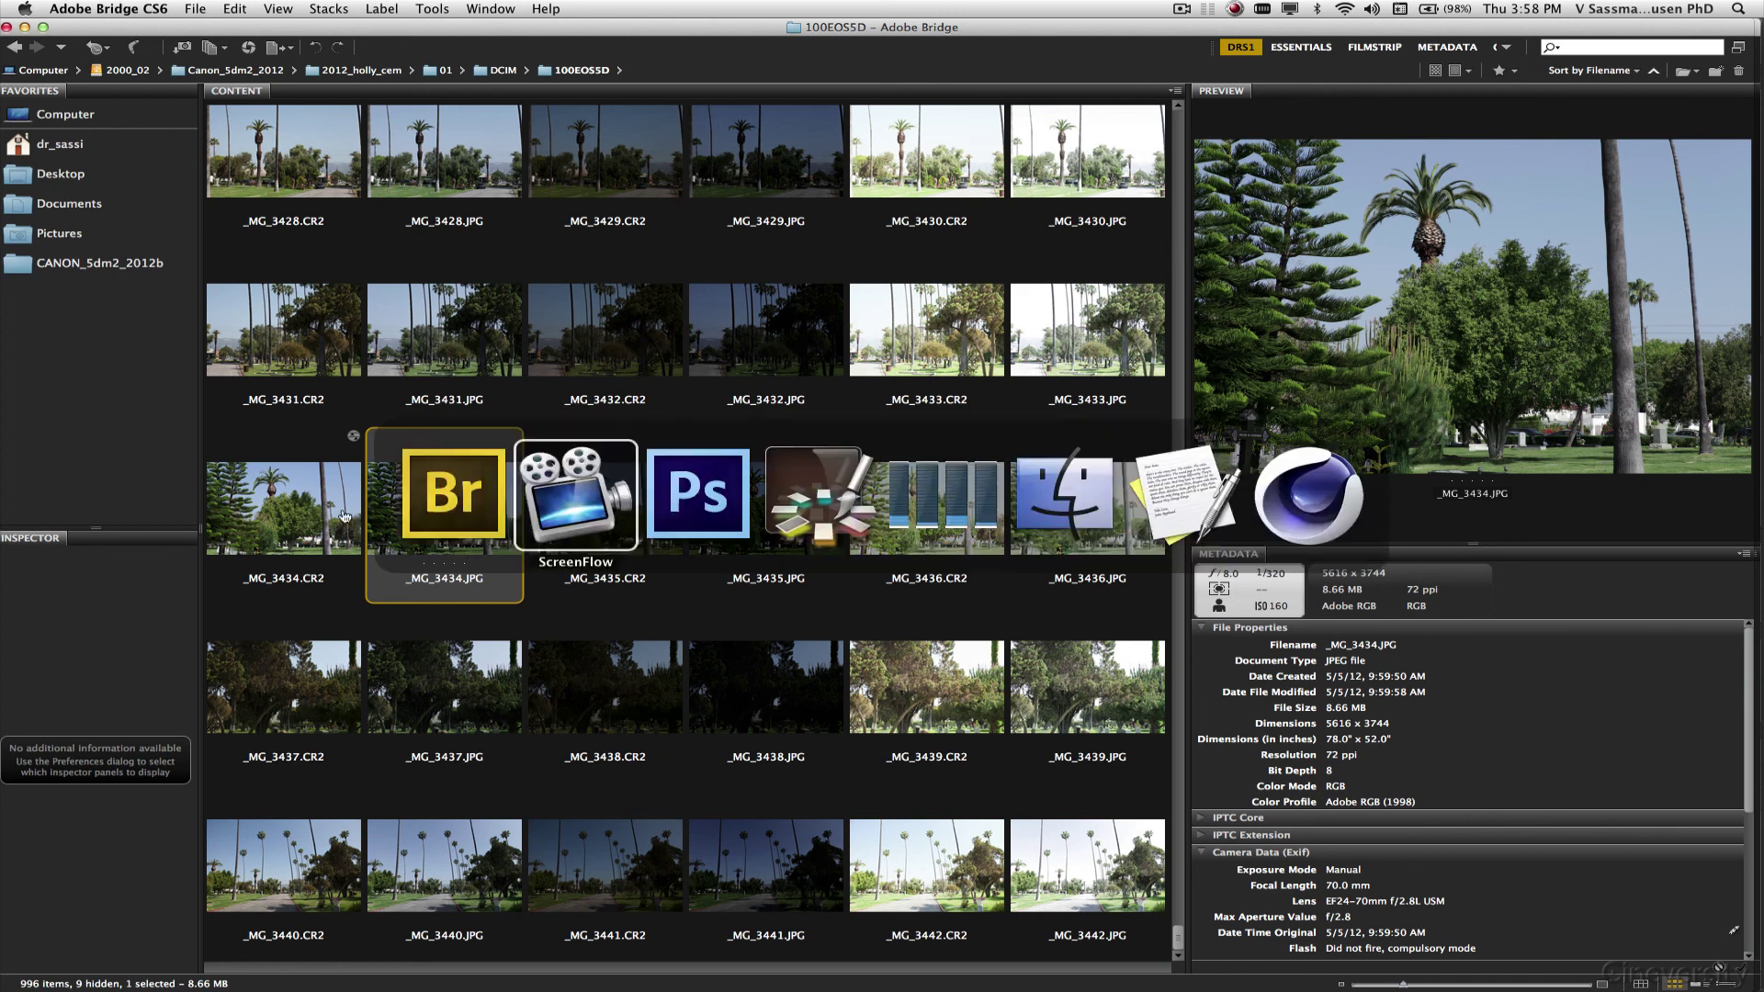
{"action": "left_click", "coordinate": [820, 508]}
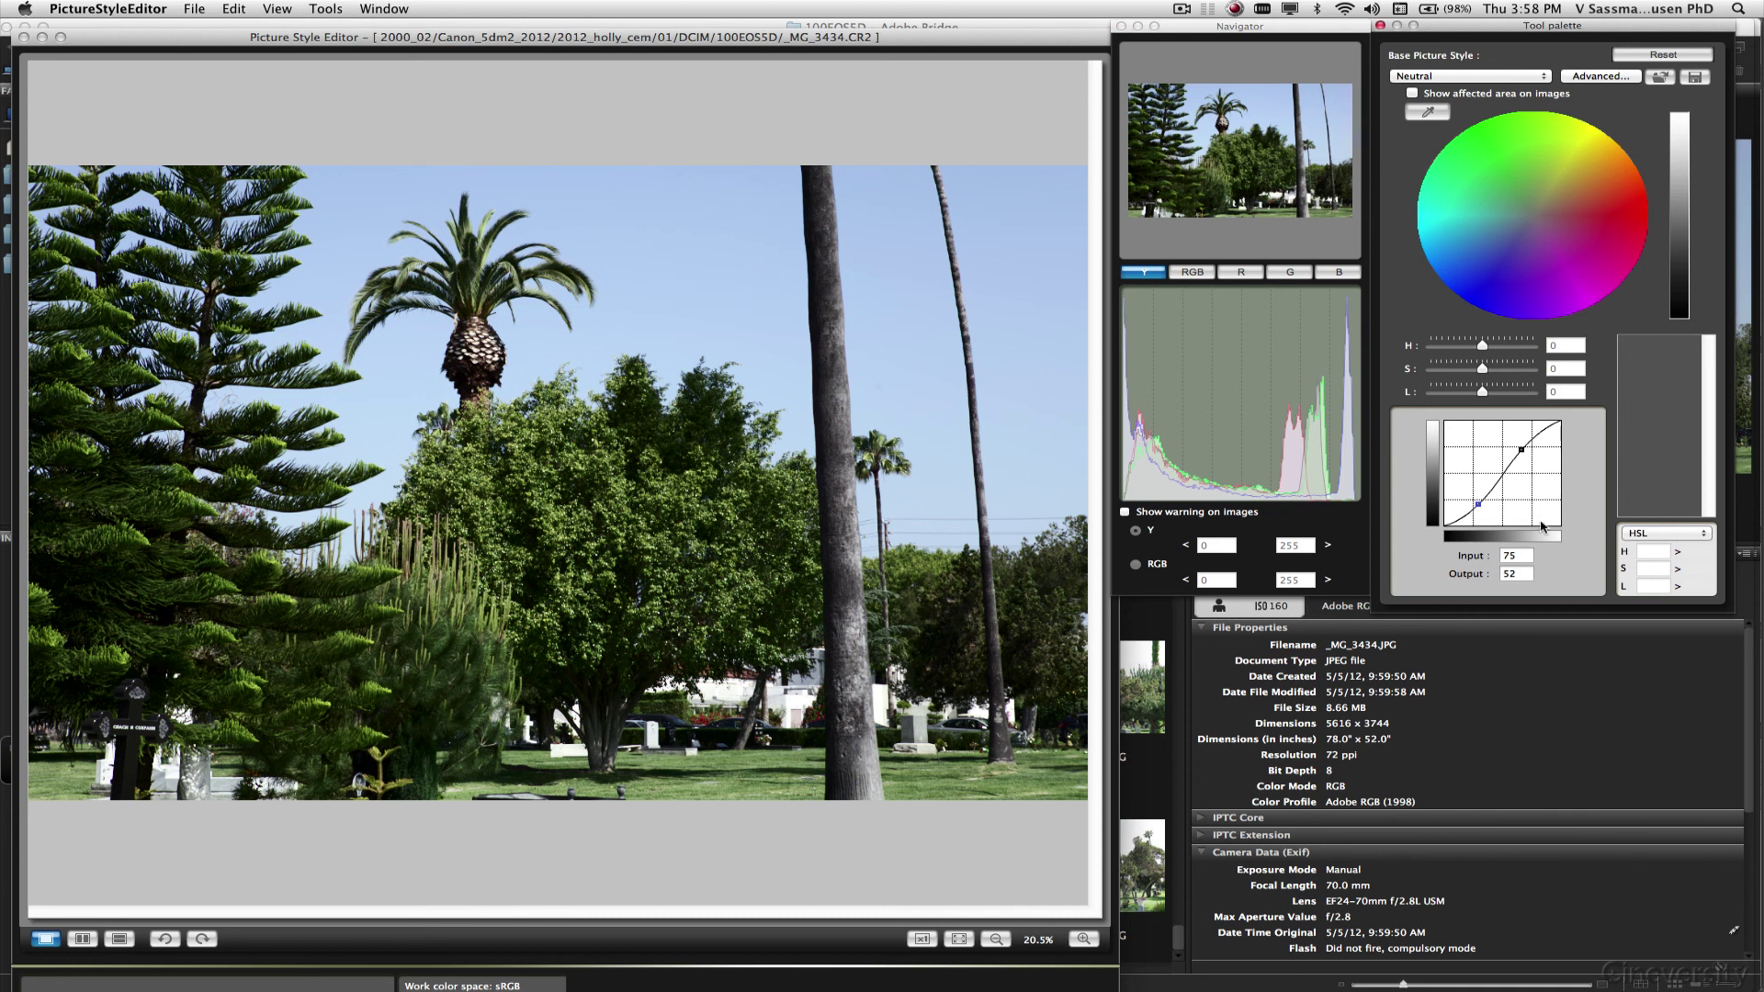
{"action": "left_click", "coordinate": [1257, 271]}
{"action": "left_click", "coordinate": [919, 460]}
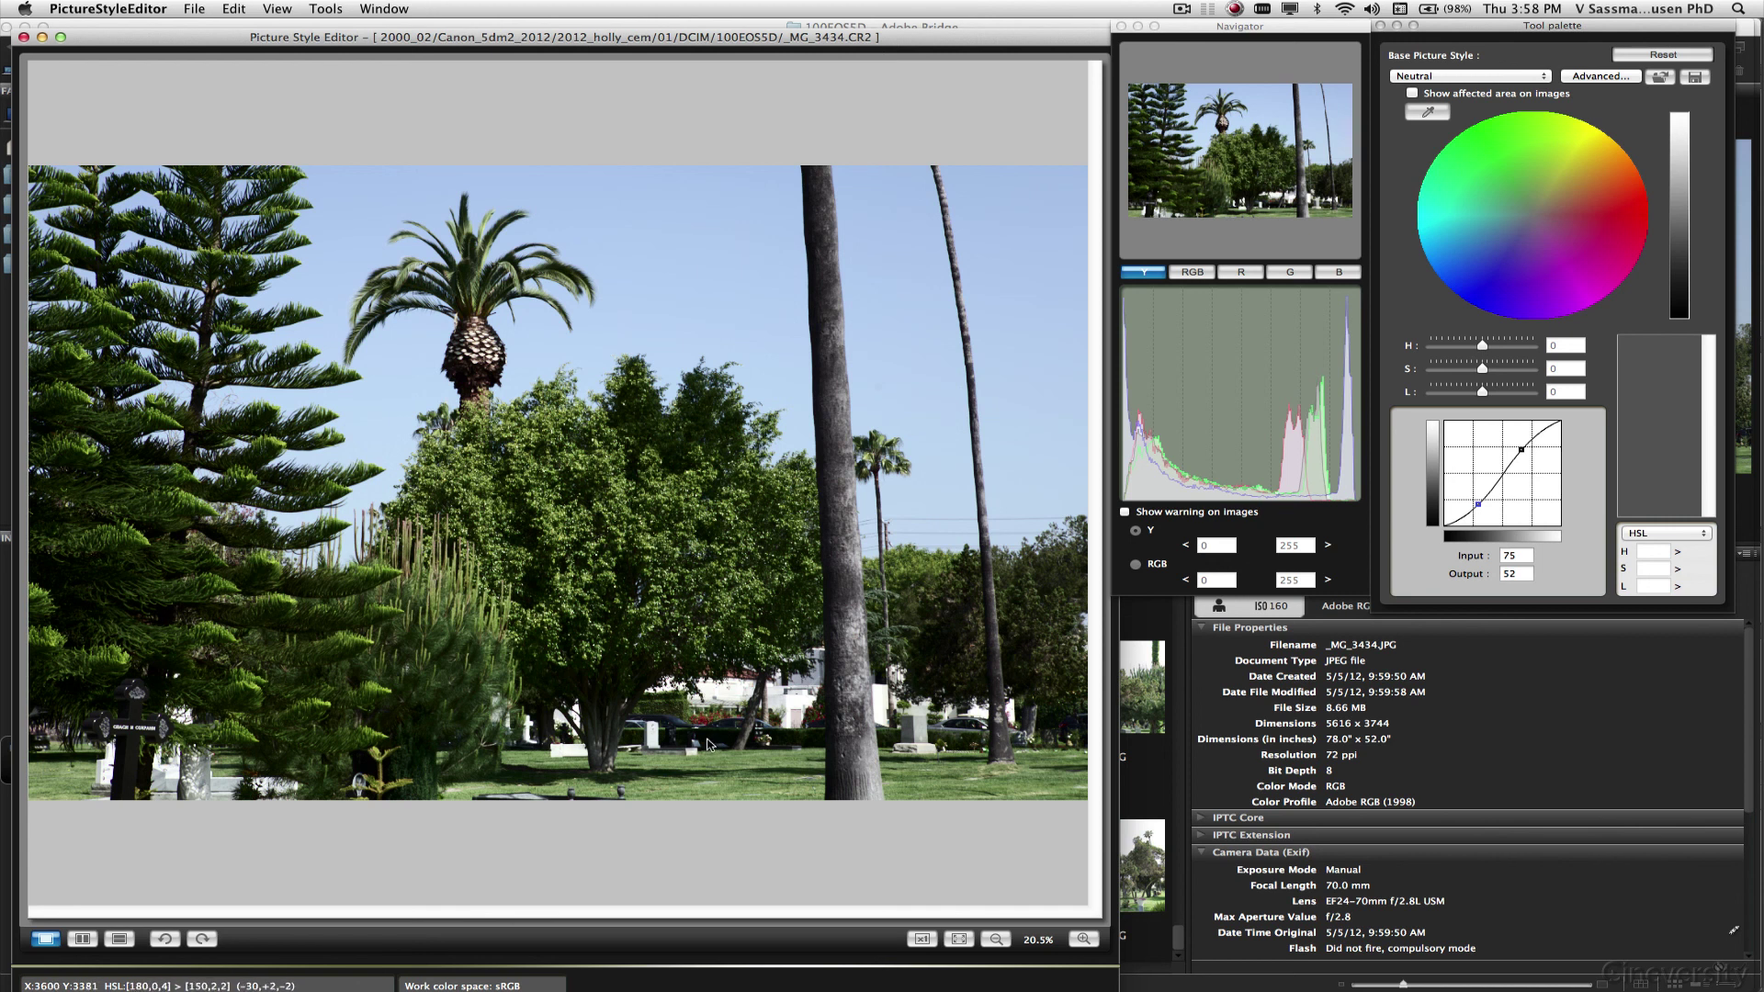
{"action": "left_click", "coordinate": [1411, 388]}
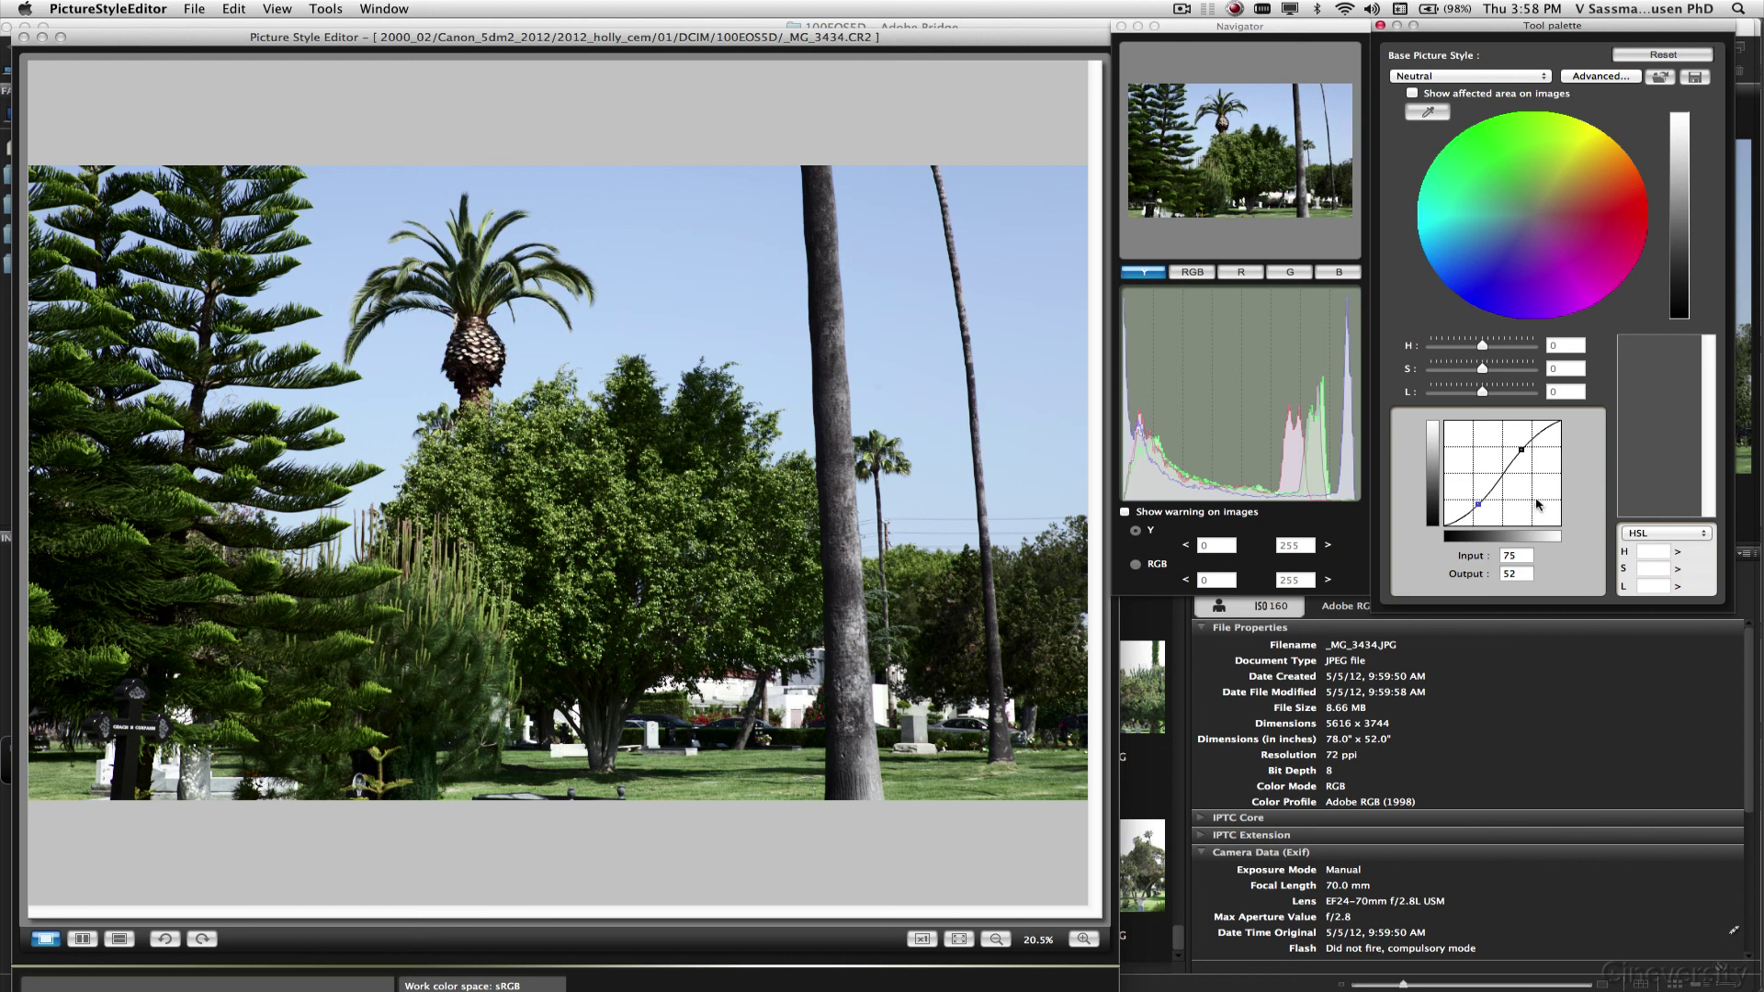
{"action": "left_click", "coordinate": [768, 606]}
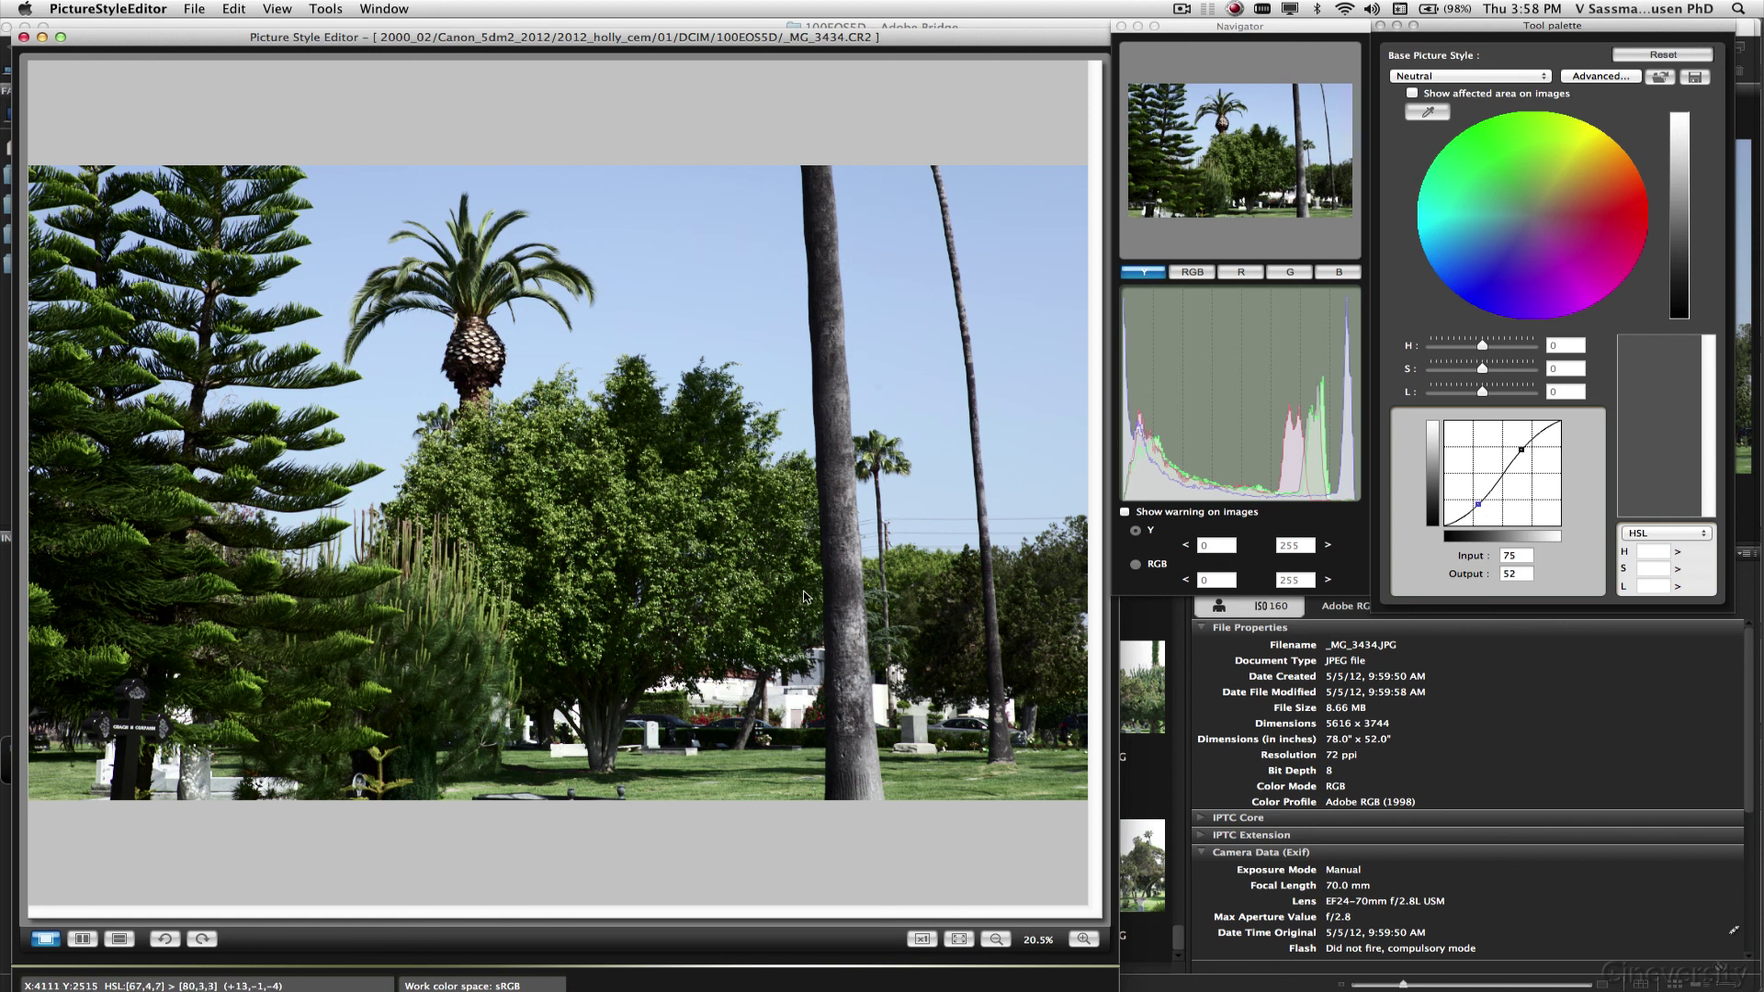